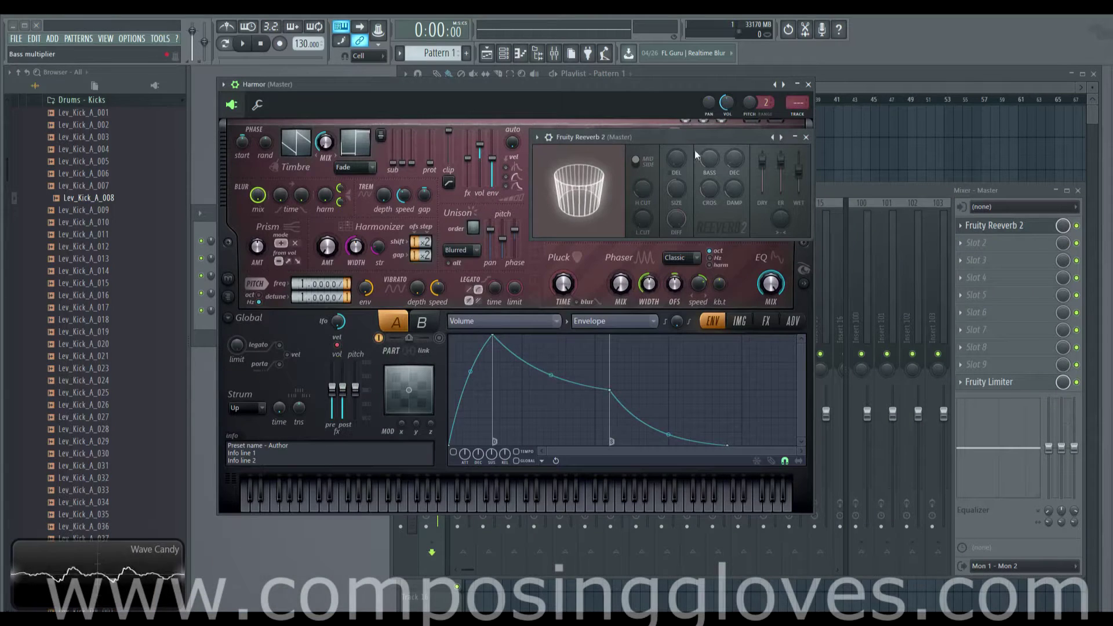
Step: Move the Fruity Reeverb 2 window away from Harmor's filter controls, towards the middle of the synth
{"action": "left_click_drag", "start_coordinate": [670, 134], "coordinate": [670, 166]}
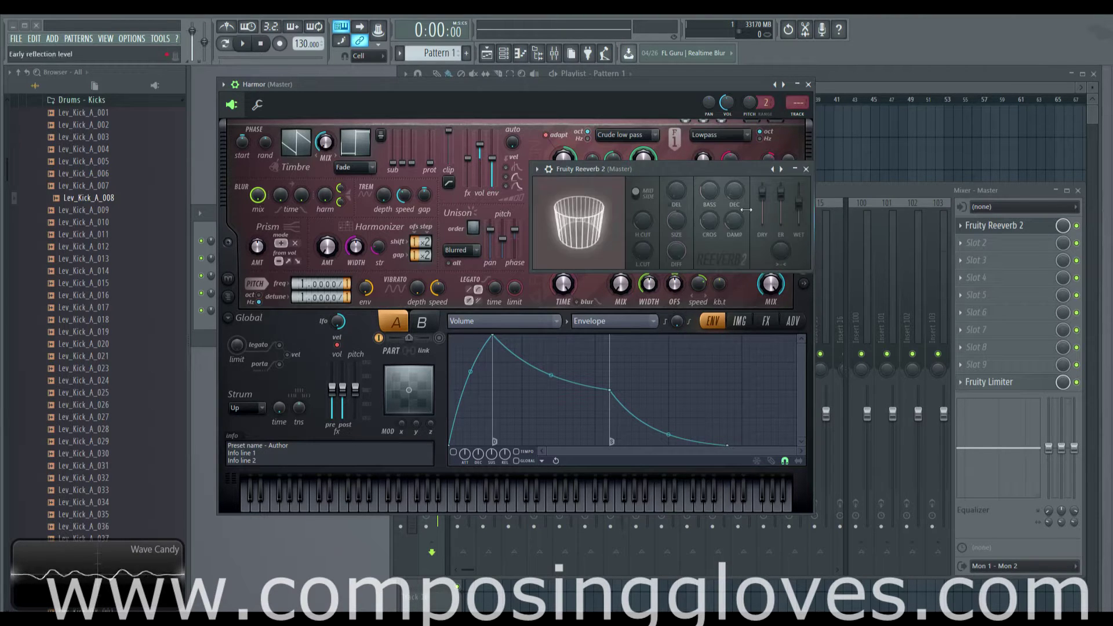
{"action": "left_click_drag", "start_coordinate": [813, 272], "coordinate": [720, 270]}
{"action": "left_click_drag", "start_coordinate": [798, 221], "coordinate": [906, 225]}
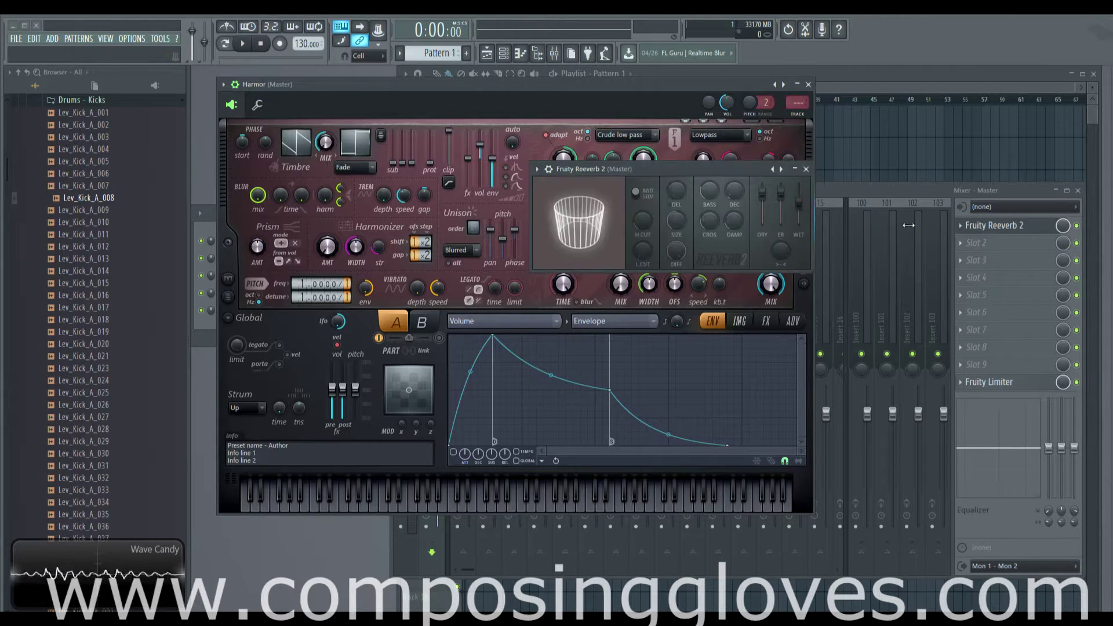
{"action": "left_click_drag", "start_coordinate": [692, 166], "coordinate": [556, 221]}
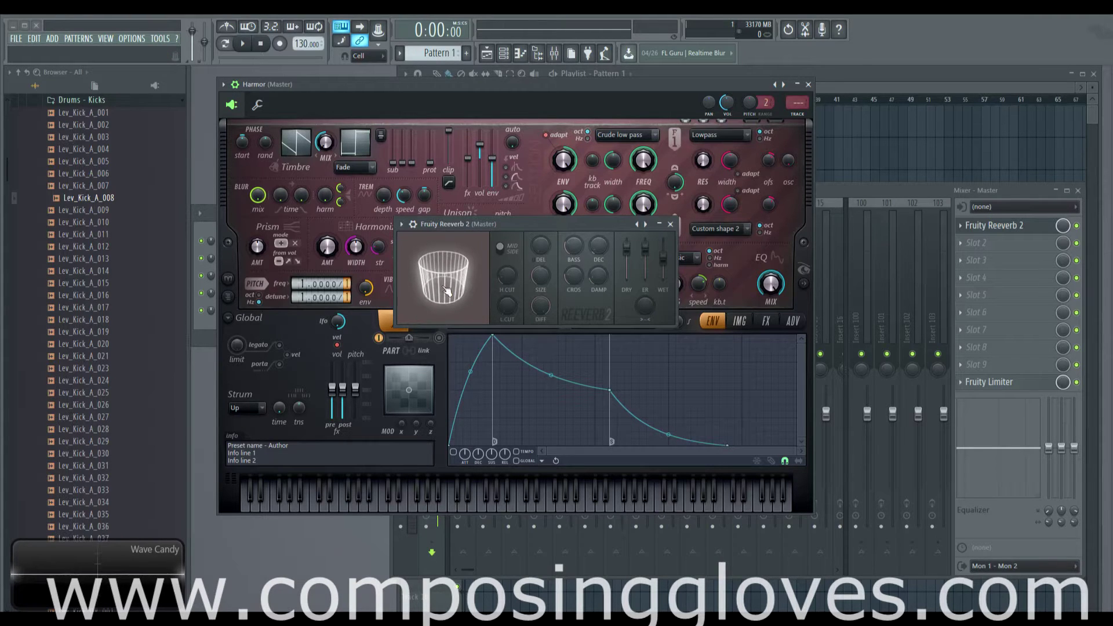
{"action": "mouse_move", "coordinate": [540, 276]}
{"action": "left_mouse_down"}
{"action": "mouse_move", "coordinate": [541, 244]}
{"action": "mouse_move", "coordinate": [540, 271]}
{"action": "left_mouse_up"}
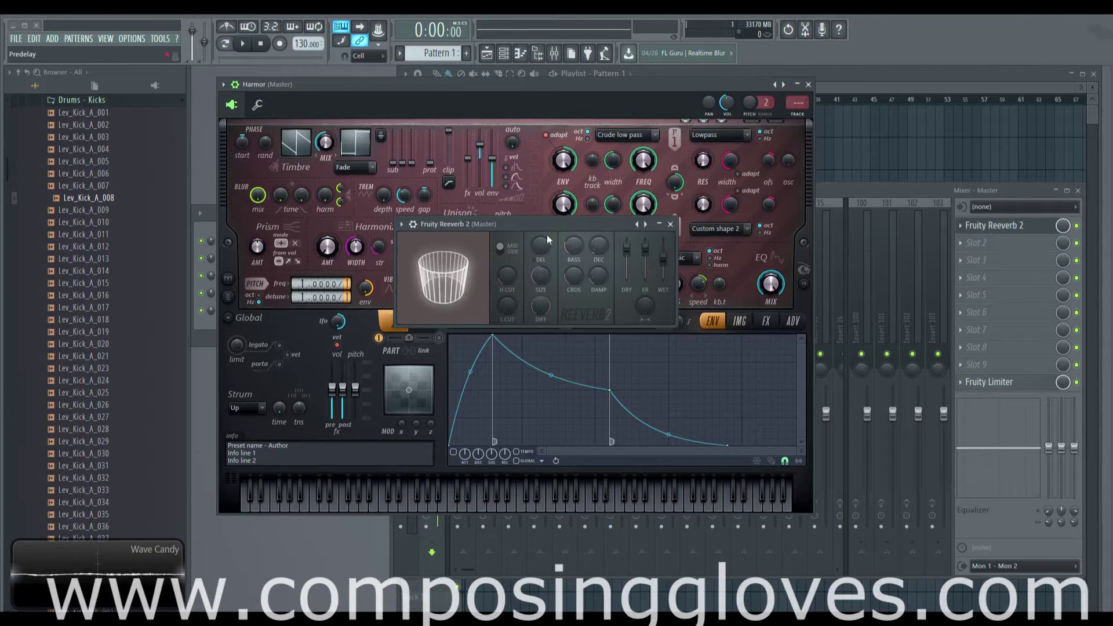
{"action": "left_click_drag", "start_coordinate": [551, 229], "coordinate": [569, 218]}
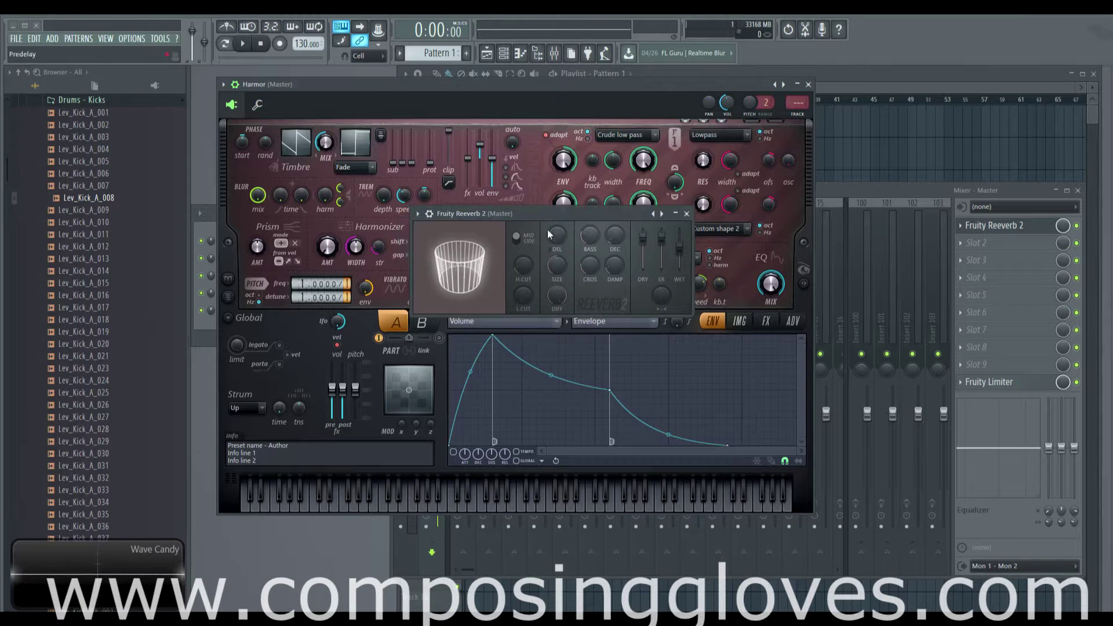
{"action": "left_click_drag", "start_coordinate": [590, 214], "coordinate": [593, 202]}
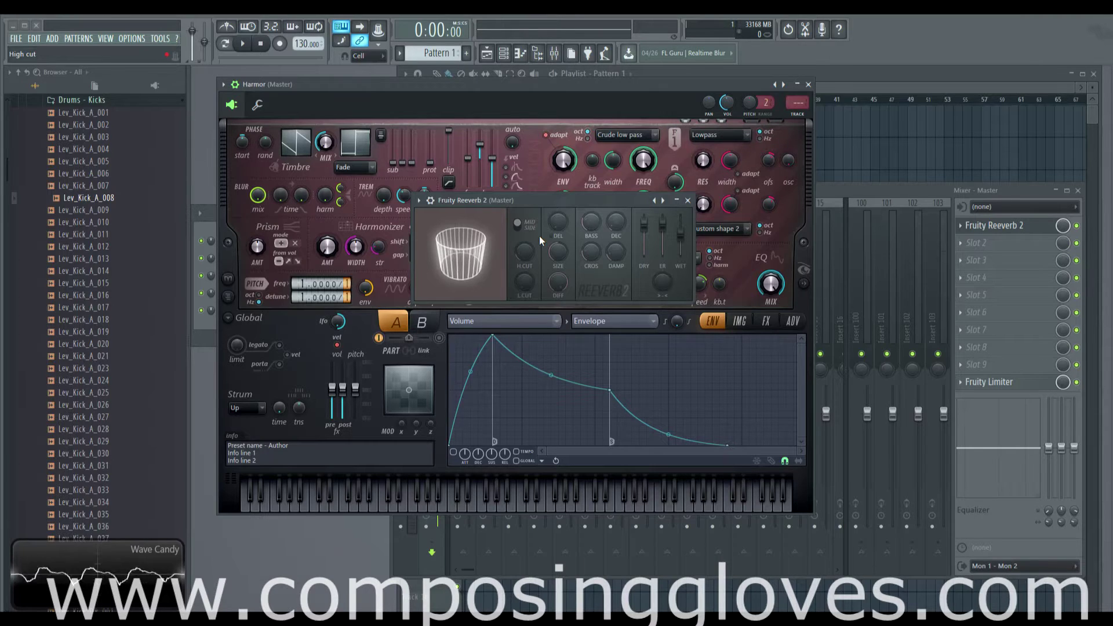
Step: Bring the mixer to the front and view the effect plugins available for Master slot 2
{"action": "left_click", "coordinate": [904, 187]}
{"action": "left_click", "coordinate": [979, 245]}
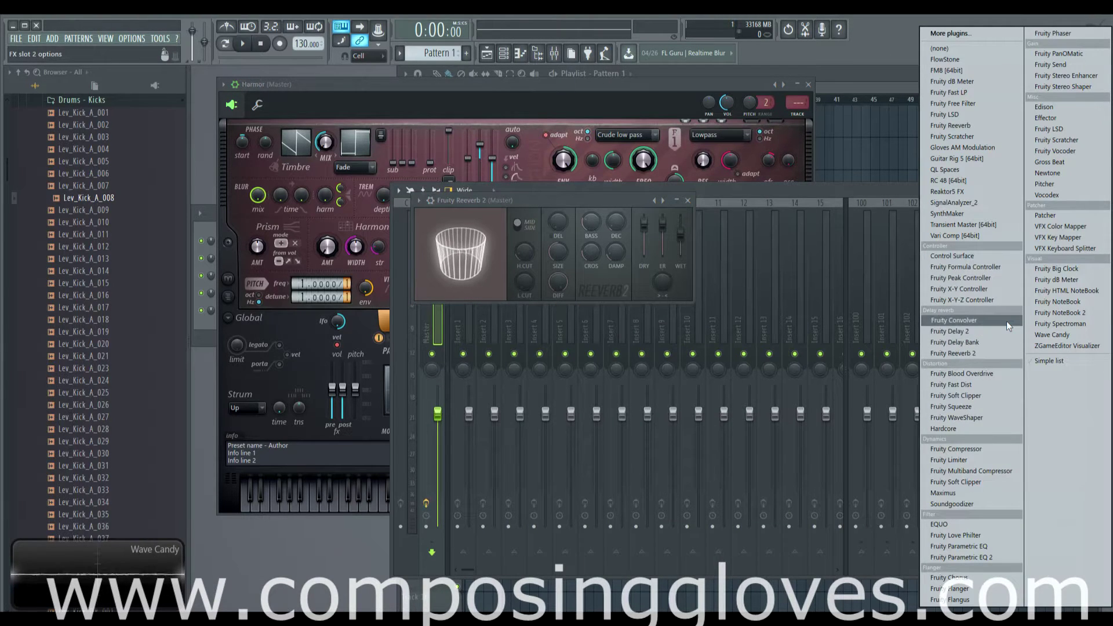
{"action": "left_click", "coordinate": [835, 193]}
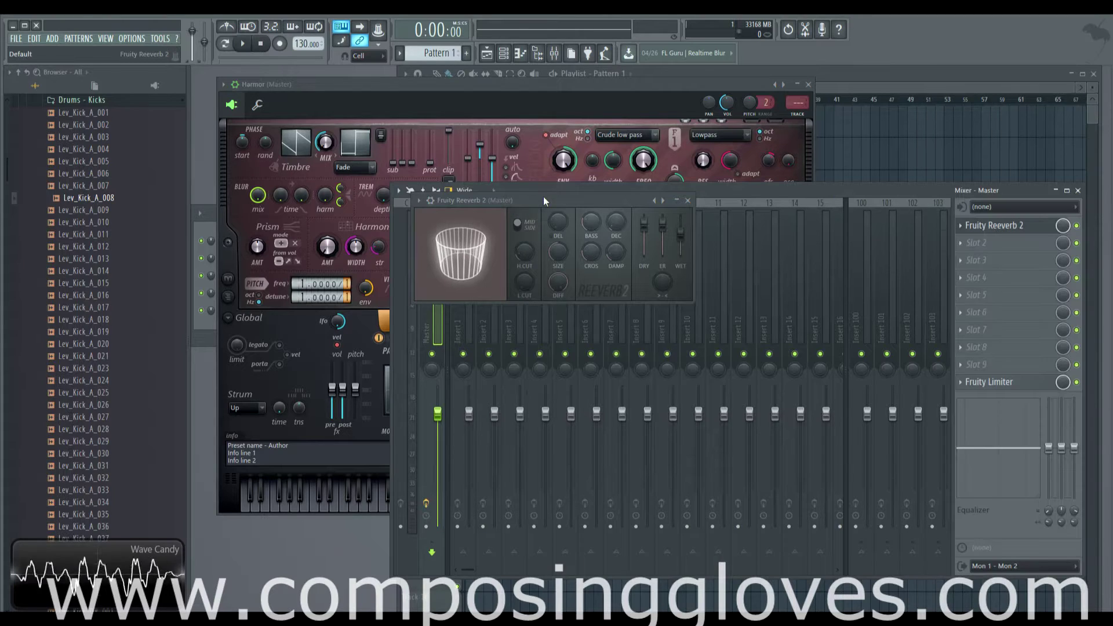
{"action": "left_click_drag", "start_coordinate": [544, 197], "coordinate": [548, 182]}
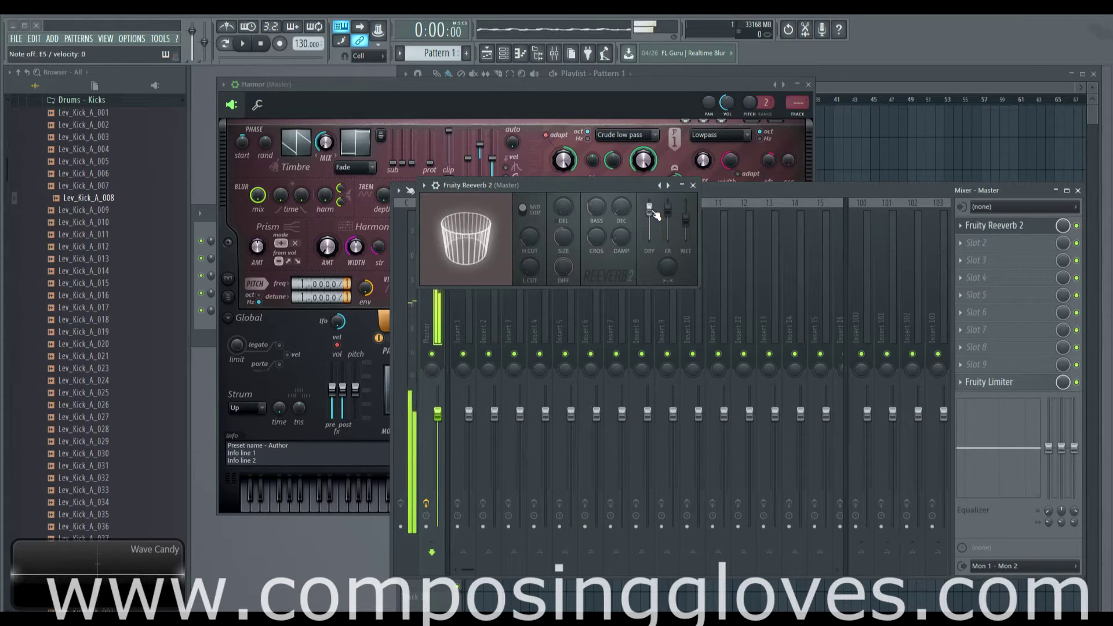
{"action": "left_click", "coordinate": [1077, 226]}
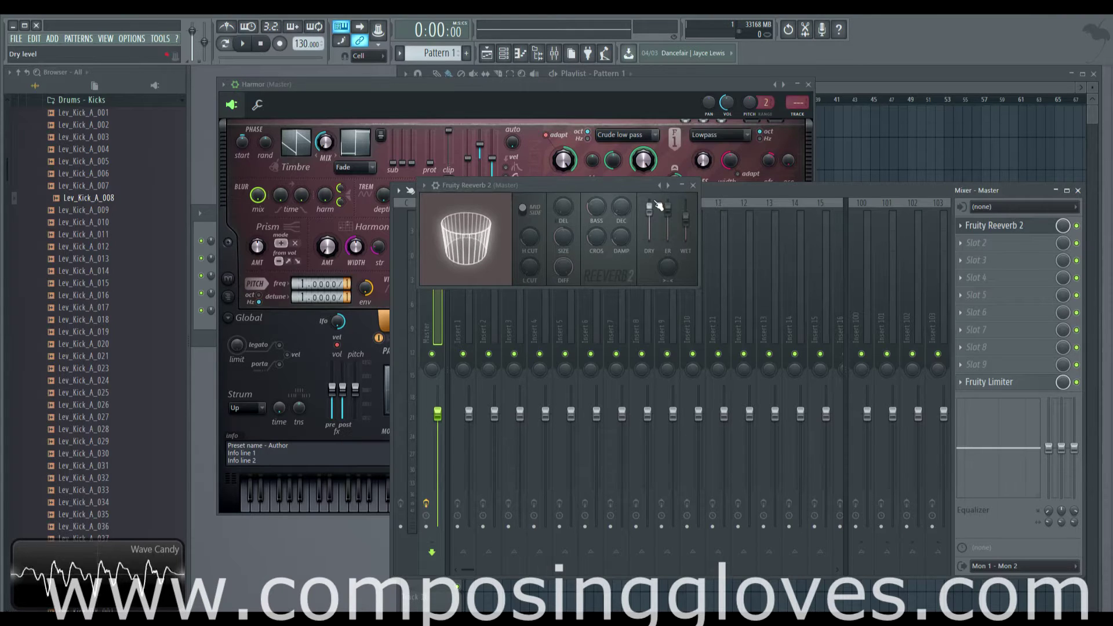
{"action": "left_click_drag", "start_coordinate": [552, 189], "coordinate": [553, 204]}
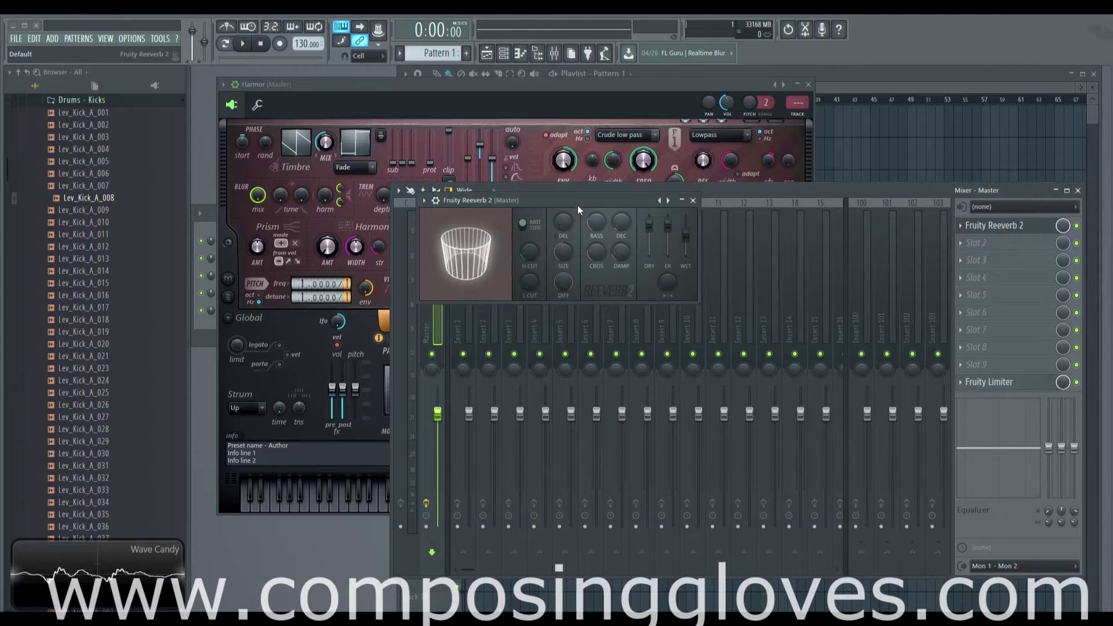
{"action": "left_click_drag", "start_coordinate": [579, 201], "coordinate": [583, 195]}
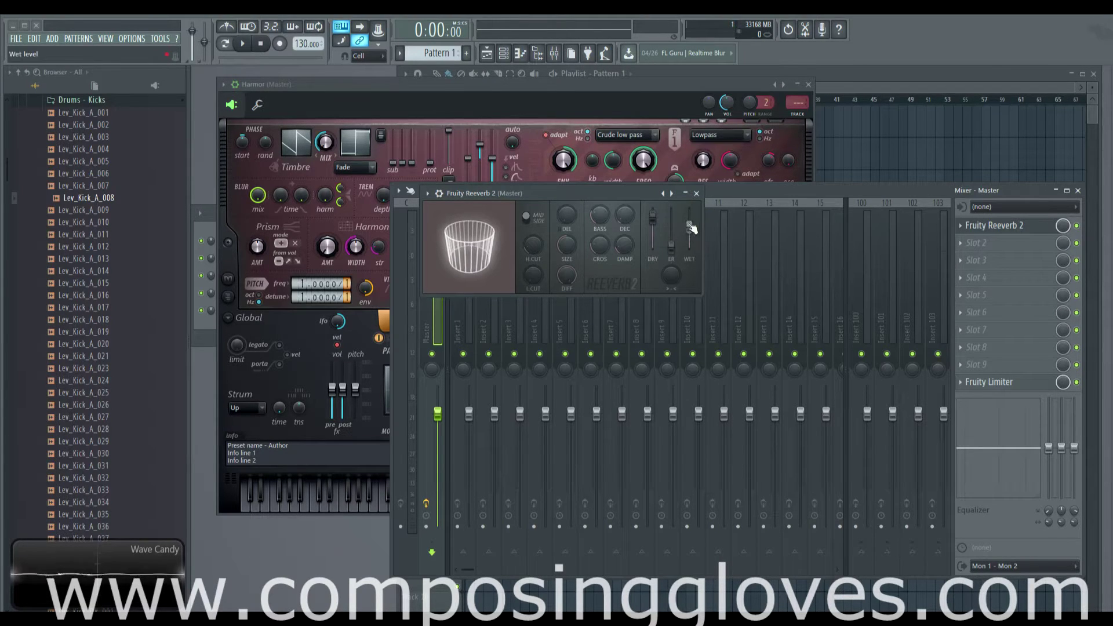
Step: Turn the reverb's wet level fully down and play test notes to audition the dry signal
{"action": "left_click_drag", "start_coordinate": [691, 228], "coordinate": [695, 237]}
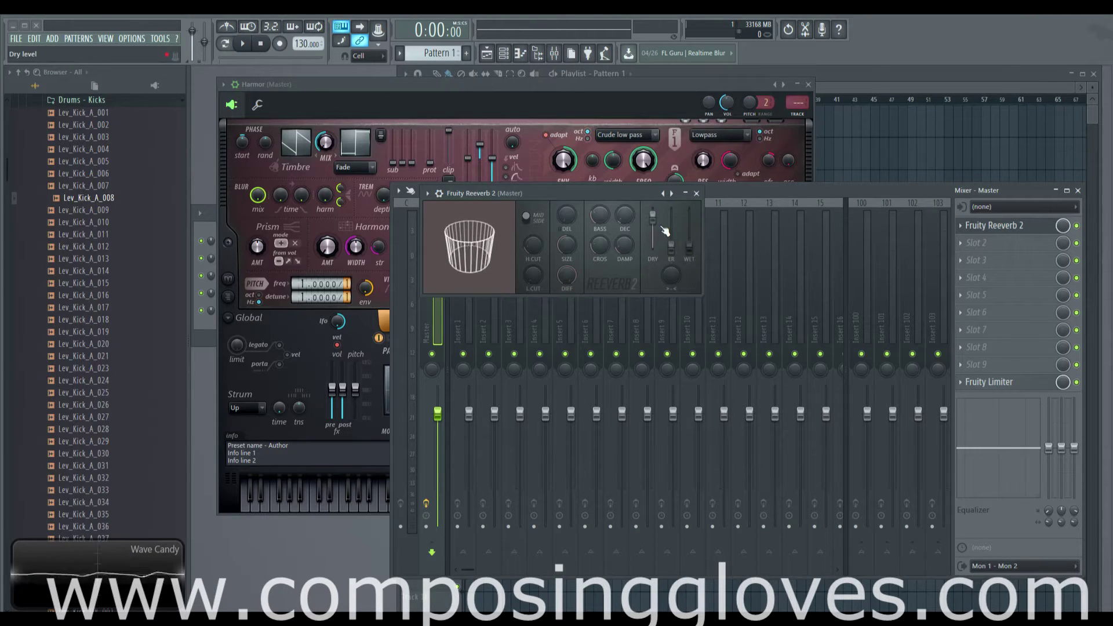
{"action": "key", "text": "v"}
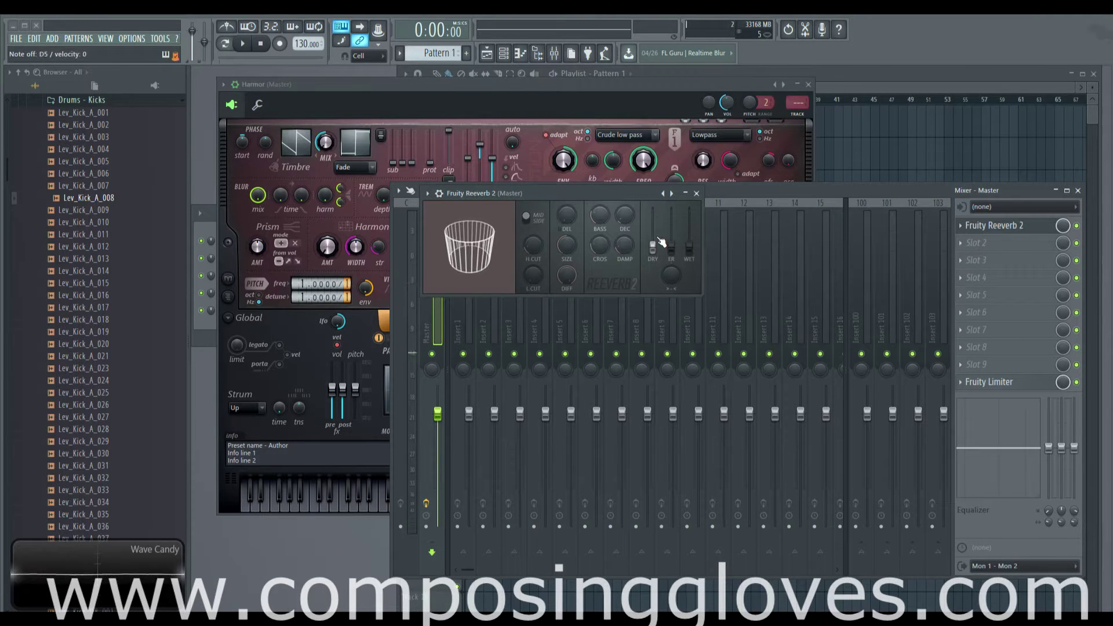
{"action": "key", "text": "q"}
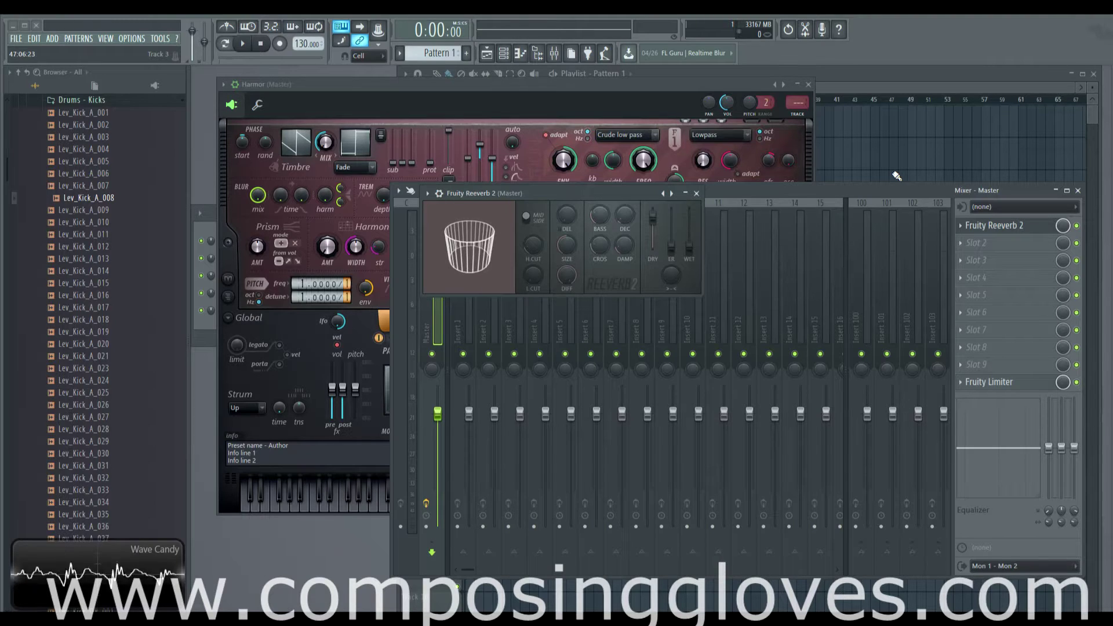
Step: Raise the early reflection level through 52% to near its maximum while test notes play
{"action": "left_click_drag", "start_coordinate": [627, 196], "coordinate": [645, 204]}
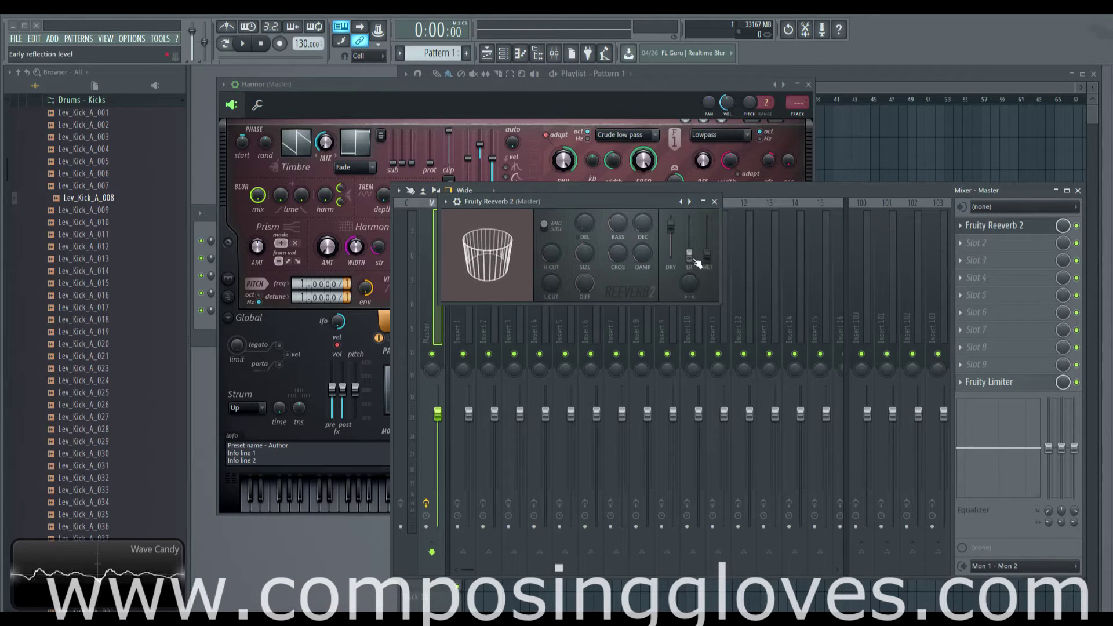
{"action": "left_click_drag", "start_coordinate": [694, 259], "coordinate": [689, 256]}
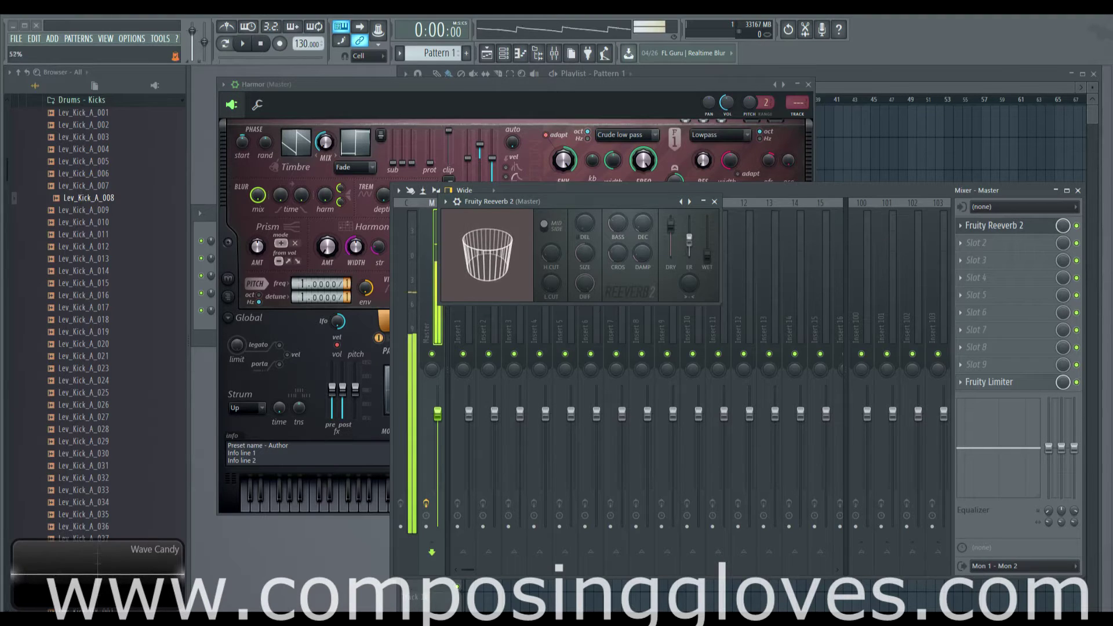
{"action": "left_click_drag", "start_coordinate": [689, 246], "coordinate": [690, 223]}
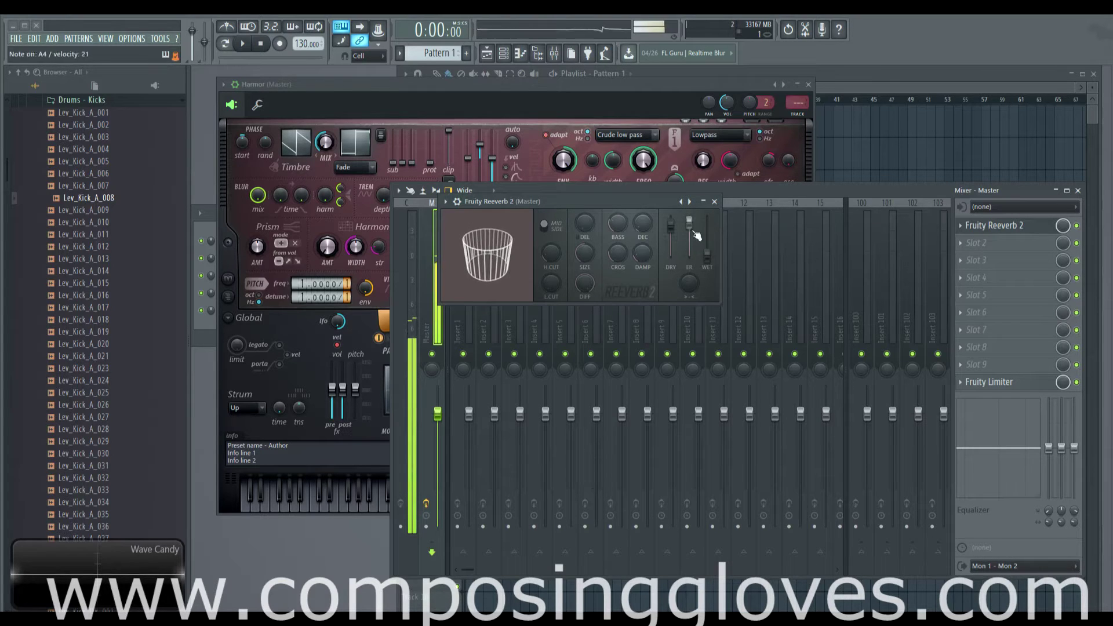
Step: Turn the reverb's dry level fully down and set the early reflection level to about halfway
{"action": "left_click_drag", "start_coordinate": [671, 224], "coordinate": [689, 253]}
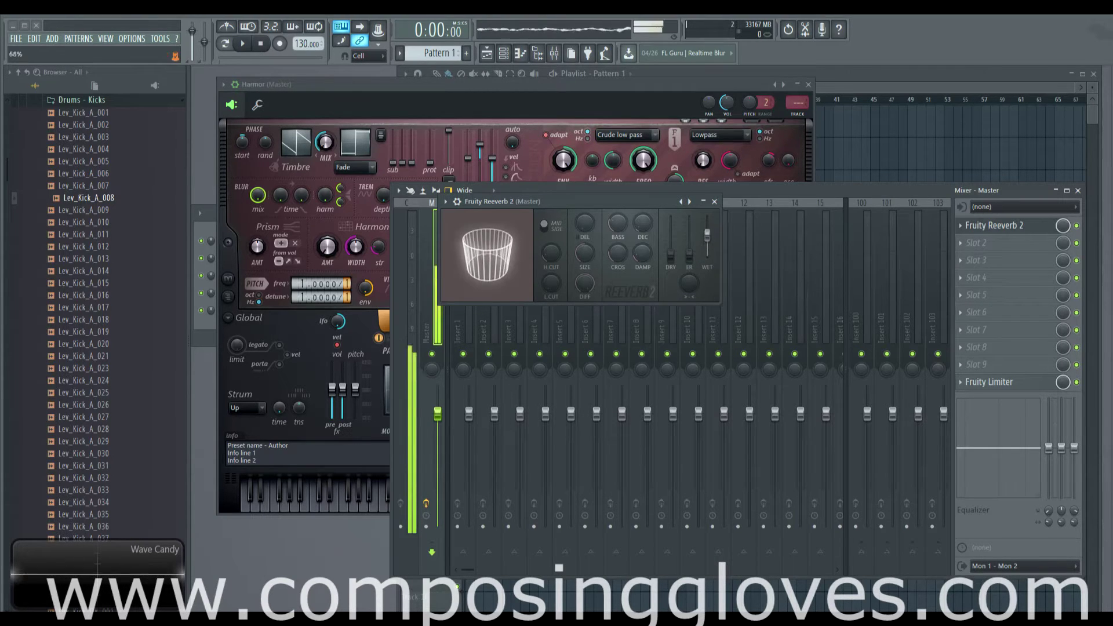
{"action": "left_click", "coordinate": [691, 257]}
{"action": "left_click_drag", "start_coordinate": [694, 260], "coordinate": [694, 244]}
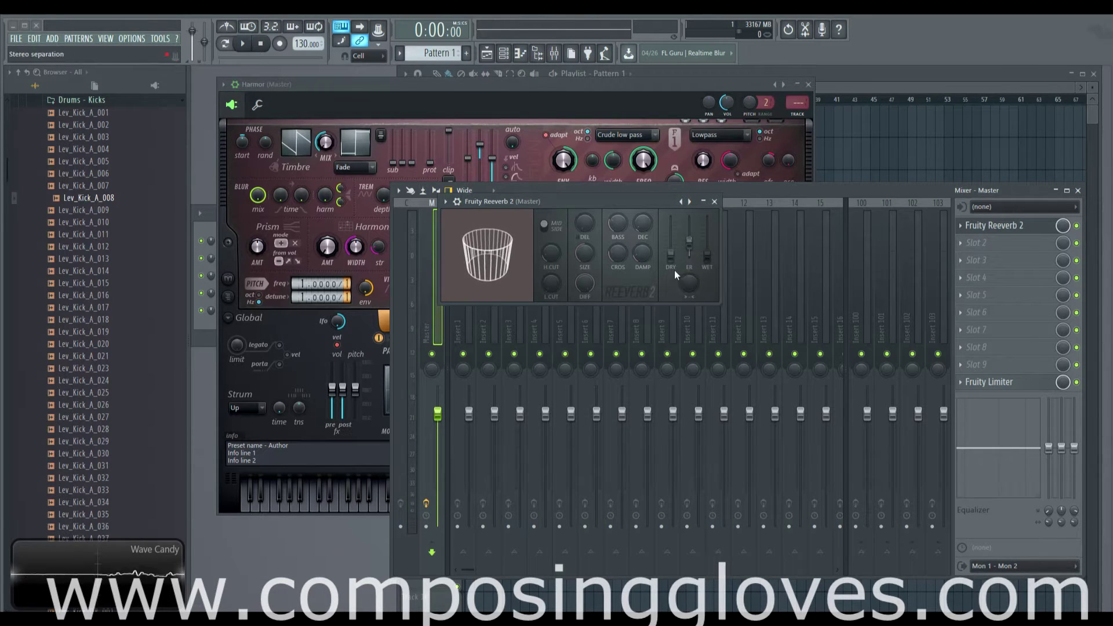
Step: Set the reverb's dry level to 85% and its early reflection level to 41%
{"action": "left_click_drag", "start_coordinate": [672, 259], "coordinate": [673, 258]}
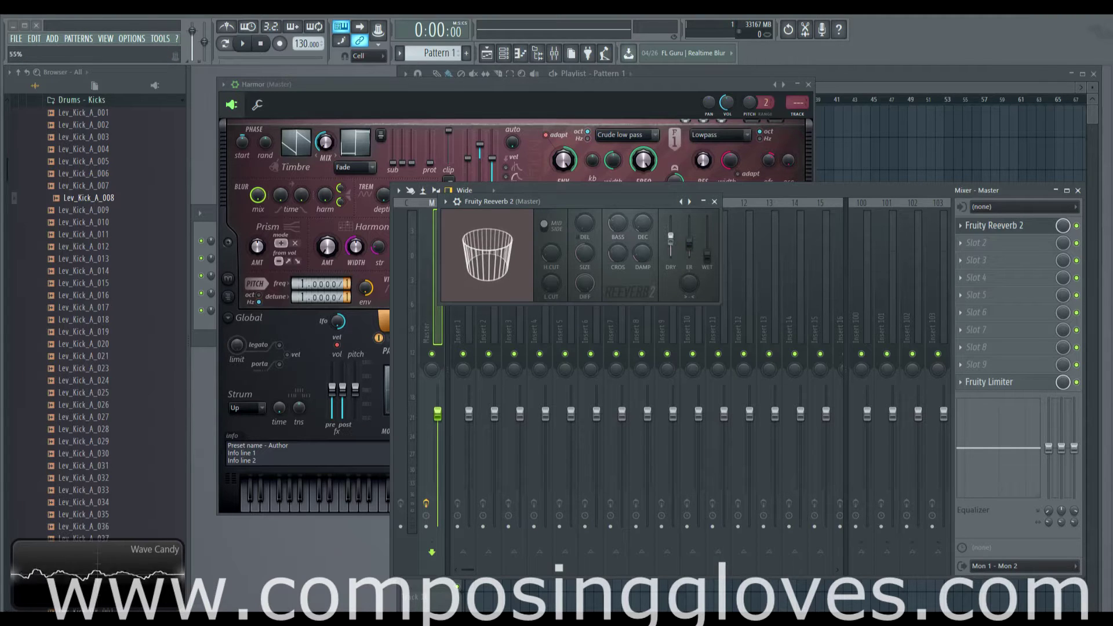
{"action": "left_click_drag", "start_coordinate": [681, 240], "coordinate": [681, 227]}
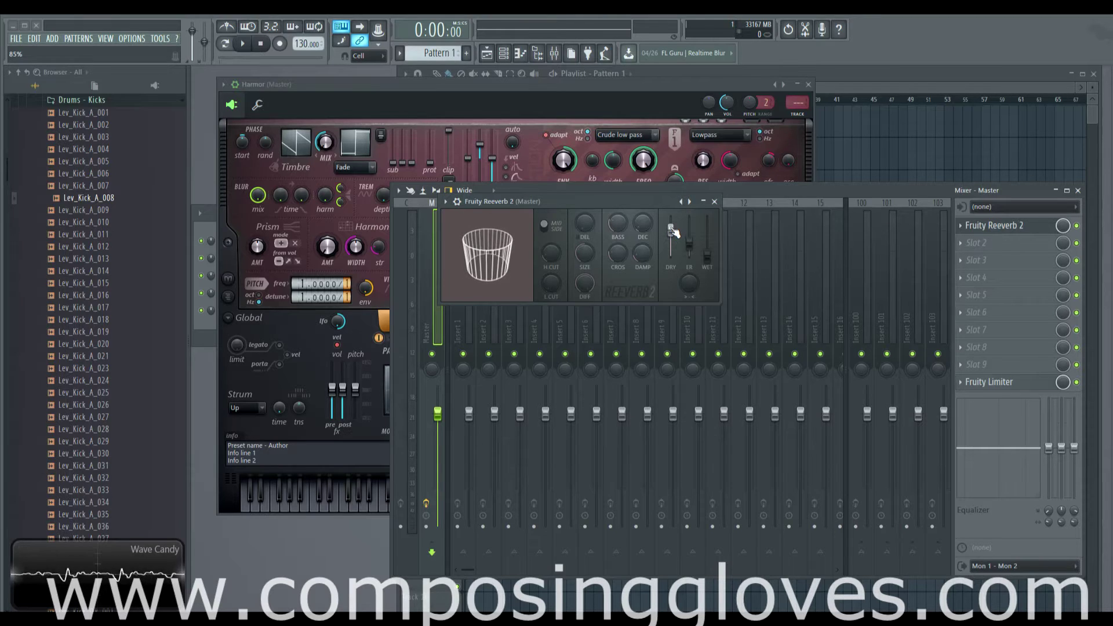
{"action": "left_click_drag", "start_coordinate": [689, 239], "coordinate": [689, 230]}
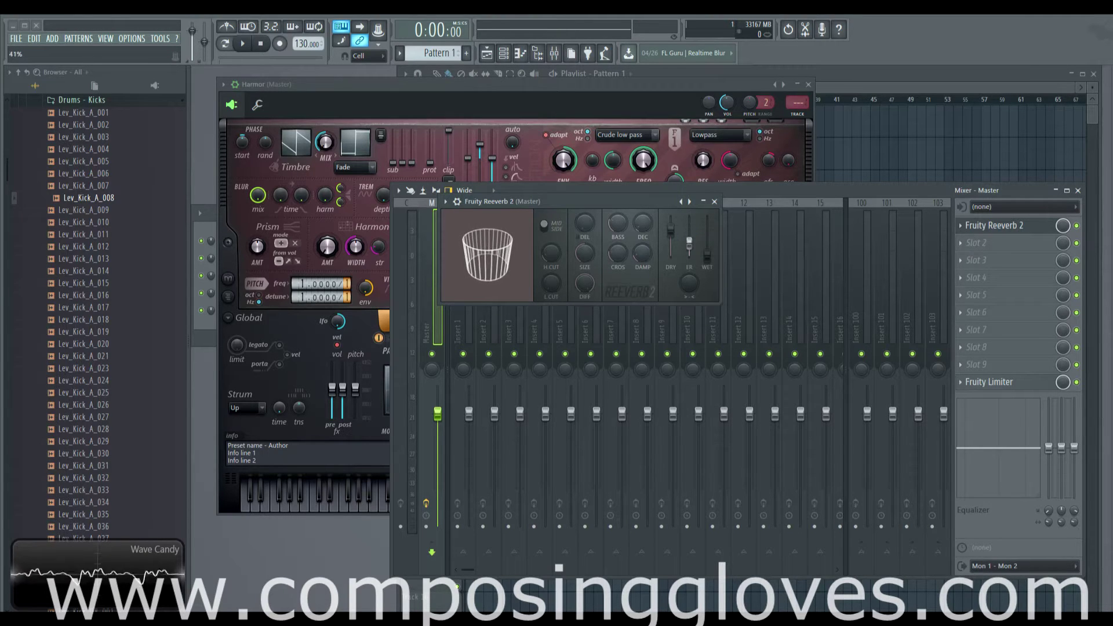
Step: Turn the early reflection level fully down and raise the reverb's wet level above halfway
{"action": "mouse_move", "coordinate": [694, 235]}
{"action": "left_mouse_down"}
{"action": "mouse_move", "coordinate": [689, 251]}
{"action": "mouse_move", "coordinate": [689, 224]}
{"action": "mouse_move", "coordinate": [689, 258]}
{"action": "mouse_move", "coordinate": [689, 244]}
{"action": "left_mouse_up"}
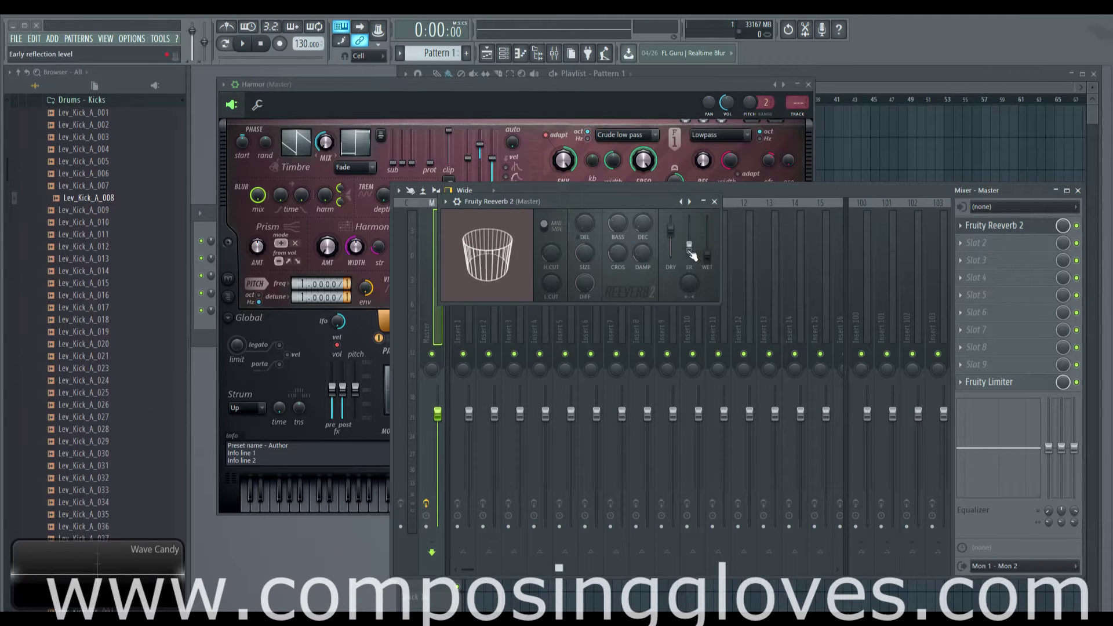
{"action": "left_click_drag", "start_coordinate": [692, 256], "coordinate": [692, 261]}
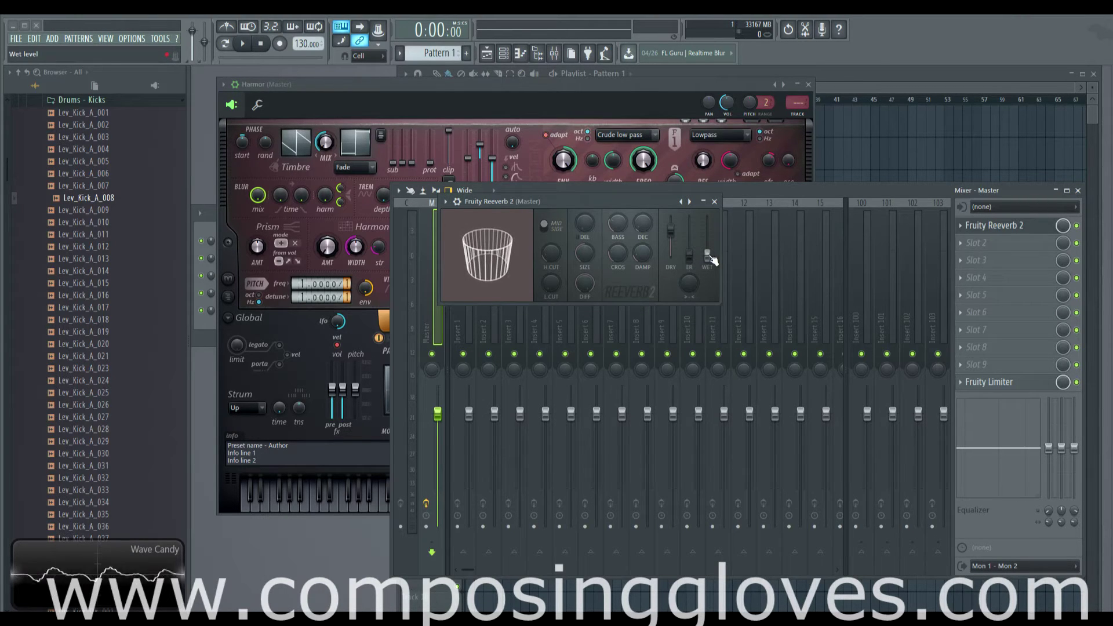
{"action": "left_click_drag", "start_coordinate": [710, 261], "coordinate": [713, 239]}
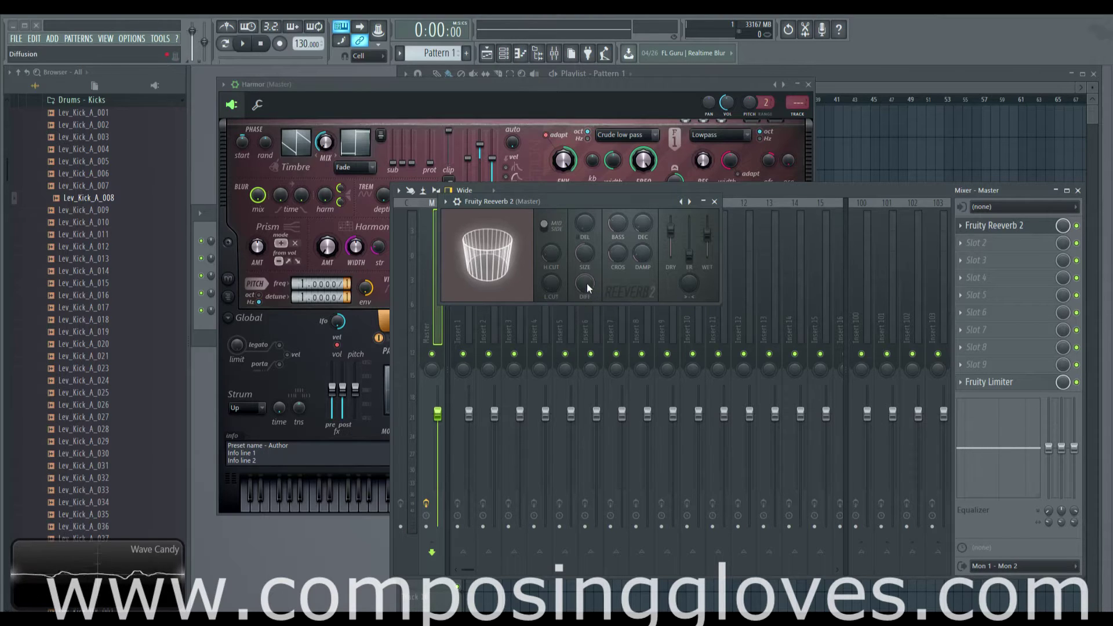
Step: Lower the reverb's diffusion to 0, raise it slightly to 2, and audition the result
{"action": "left_click_drag", "start_coordinate": [586, 283], "coordinate": [586, 266]}
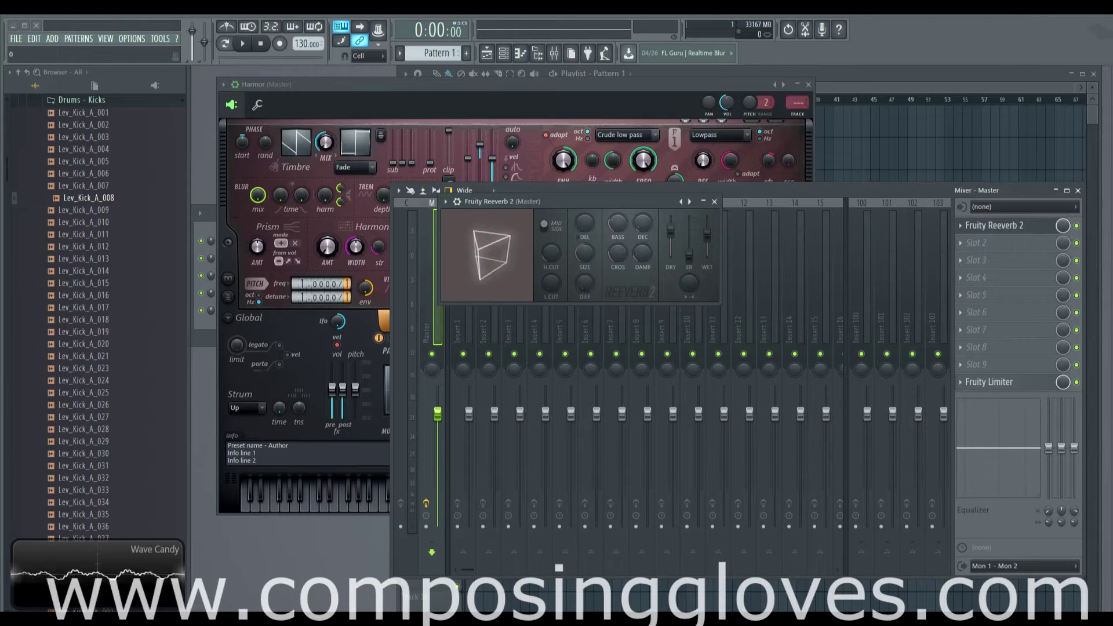
{"action": "left_click_drag", "start_coordinate": [585, 284], "coordinate": [585, 283]}
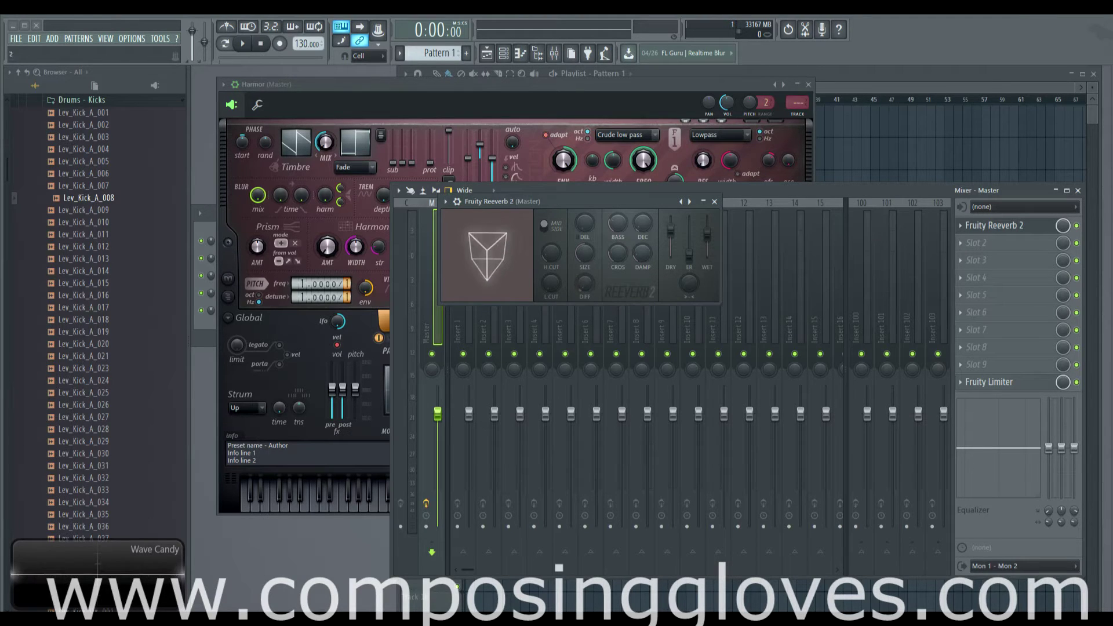
{"action": "left_click", "coordinate": [503, 255]}
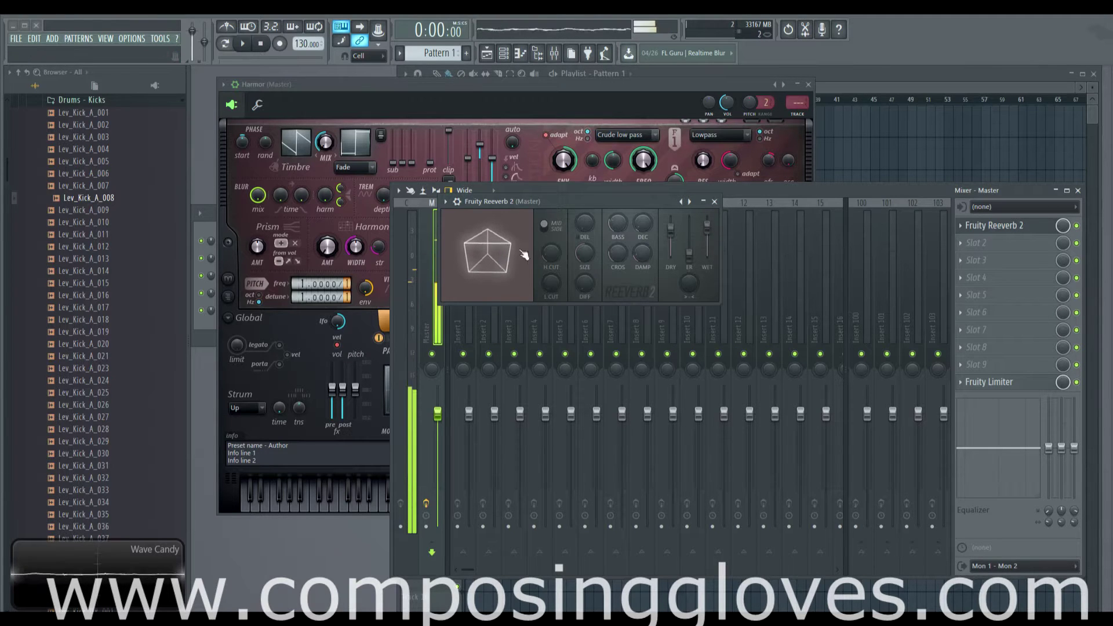
Step: Raise the reverb's diffusion to a high setting with a near-round room shape and play test notes
{"action": "left_click_drag", "start_coordinate": [579, 281], "coordinate": [579, 261]}
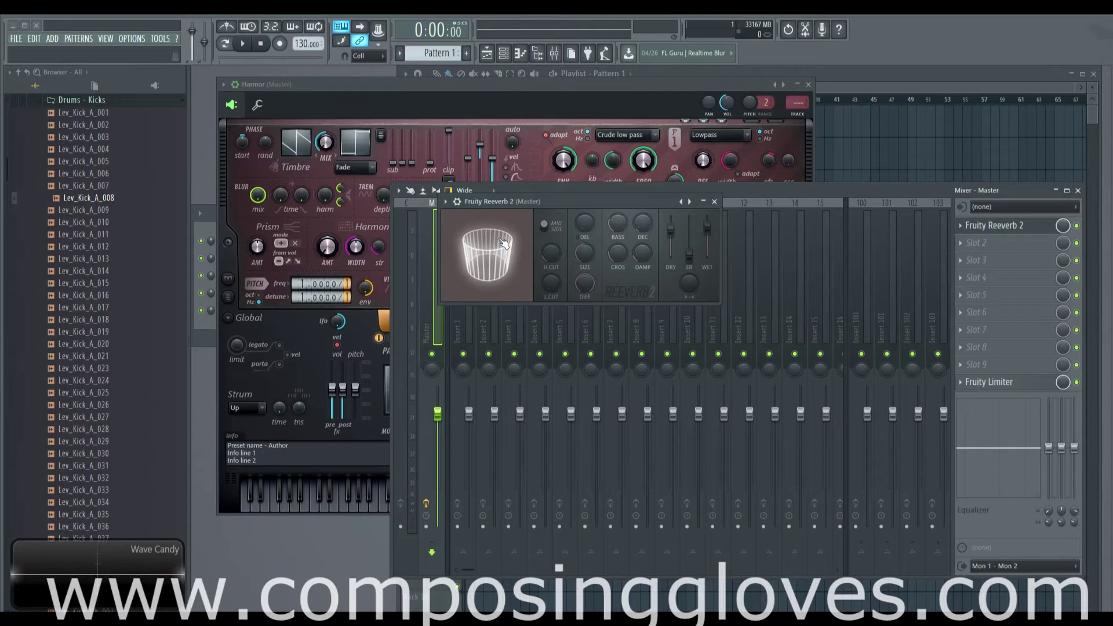
{"action": "key", "text": "n"}
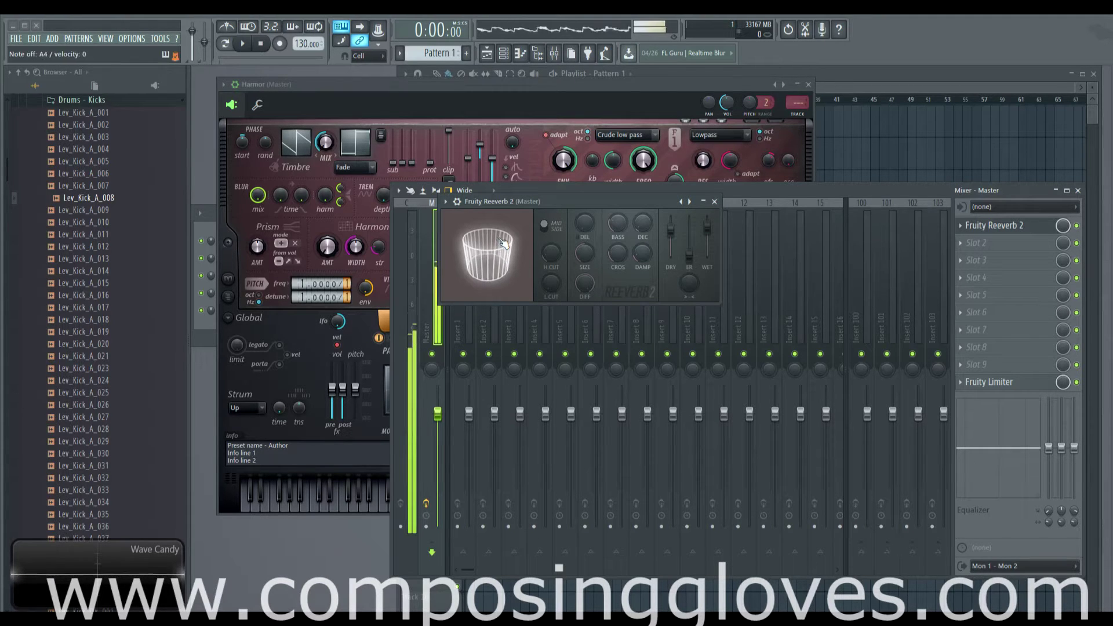
{"action": "key", "text": "e"}
{"action": "key", "text": "e"}
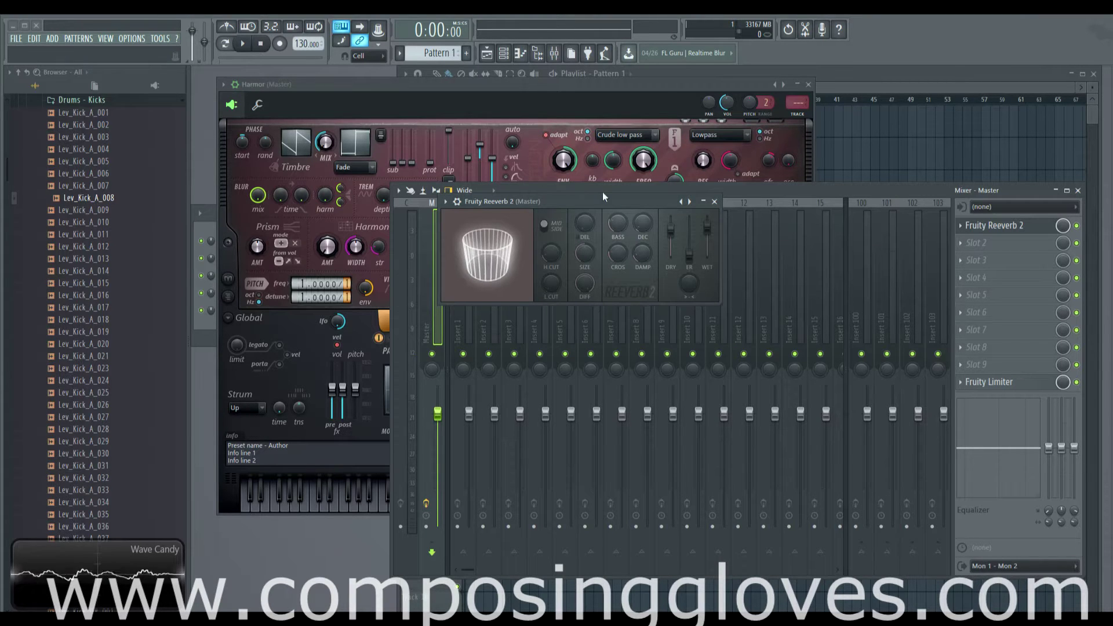
Step: Move the Fruity Reeverb 2 and mixer windows clear of Harmor's main controls and bring the mixer back to the front
{"action": "left_click_drag", "start_coordinate": [603, 198], "coordinate": [908, 163]}
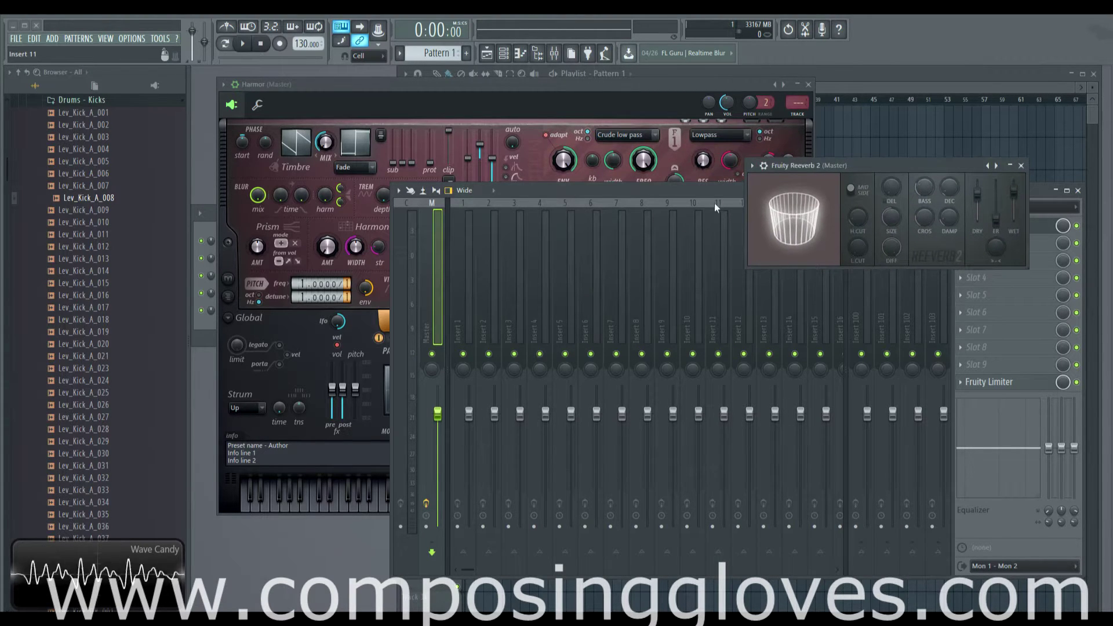
{"action": "left_click_drag", "start_coordinate": [714, 202], "coordinate": [748, 374]}
{"action": "left_click", "coordinate": [588, 89]}
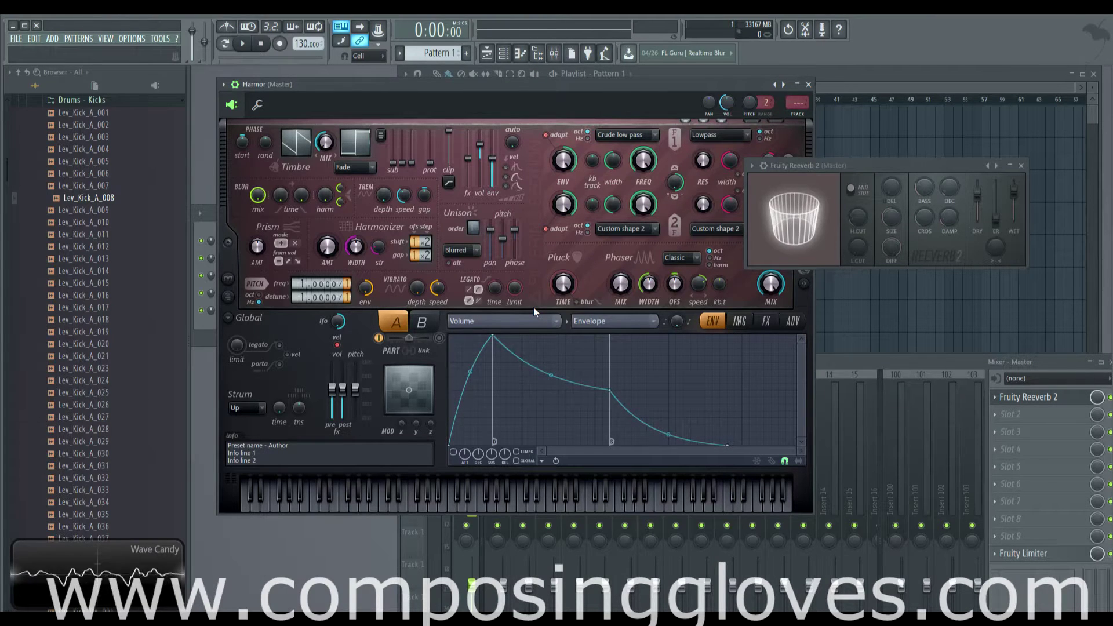
{"action": "left_click", "coordinate": [847, 363]}
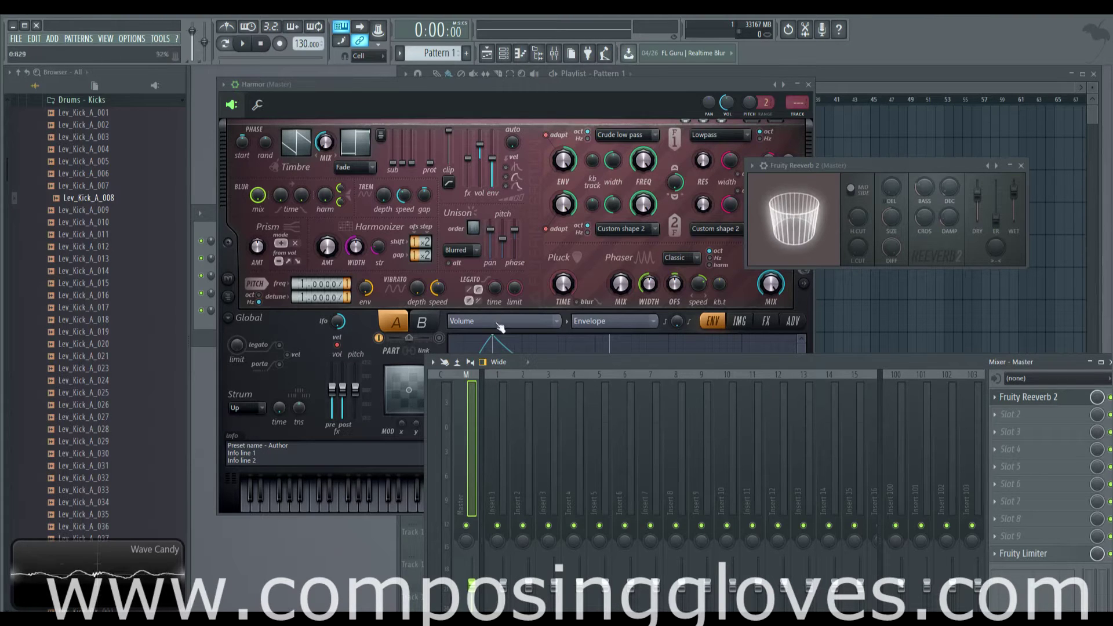
Step: Bring Harmor to the front and move the Fruity Reeverb 2 window up beside Harmor's upper filter section
{"action": "left_click", "coordinate": [611, 85]}
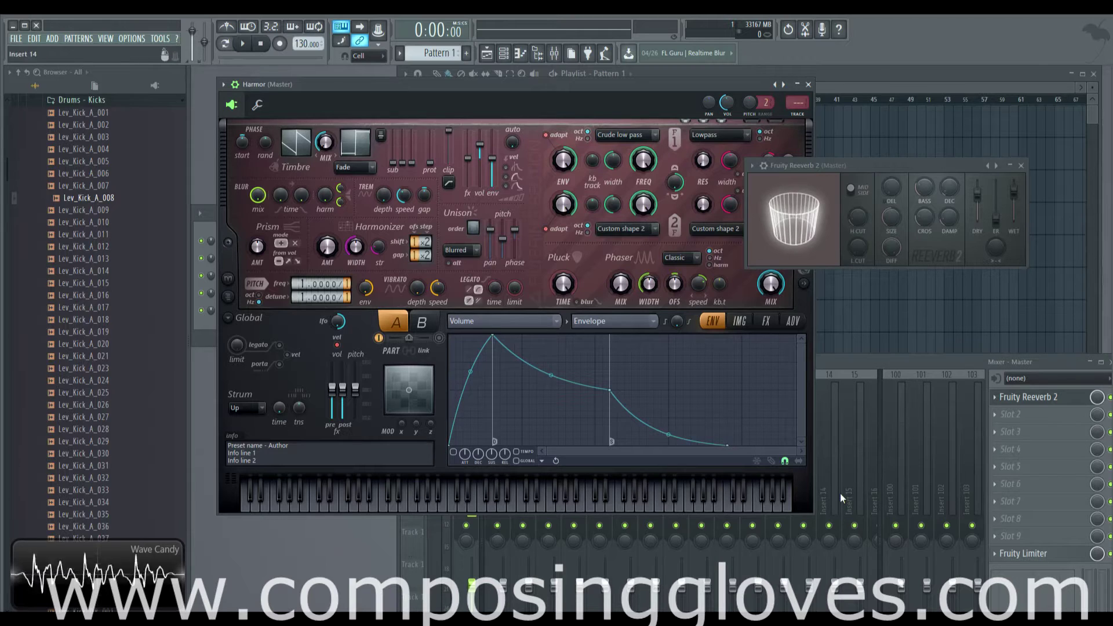
{"action": "left_click", "coordinate": [850, 363]}
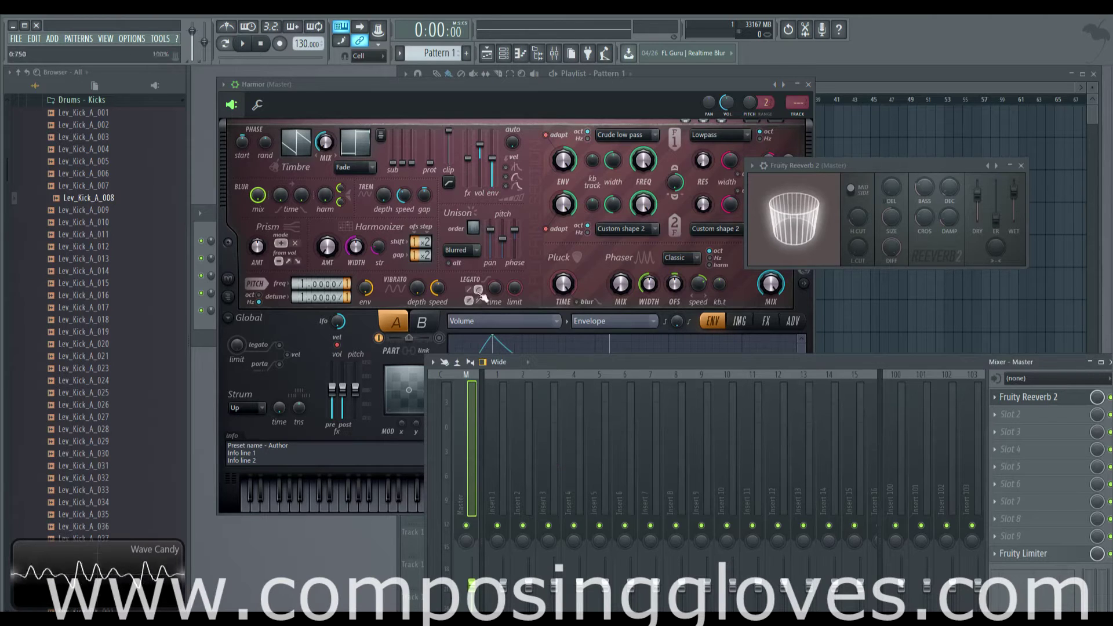
{"action": "left_click", "coordinate": [582, 81]}
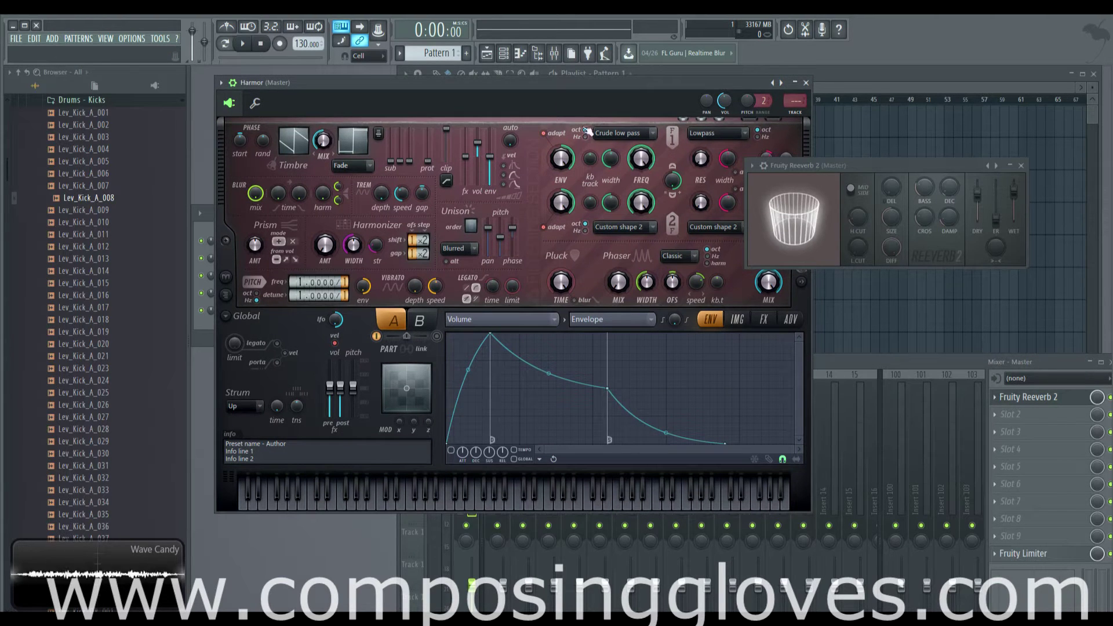
{"action": "left_click_drag", "start_coordinate": [886, 163], "coordinate": [931, 130]}
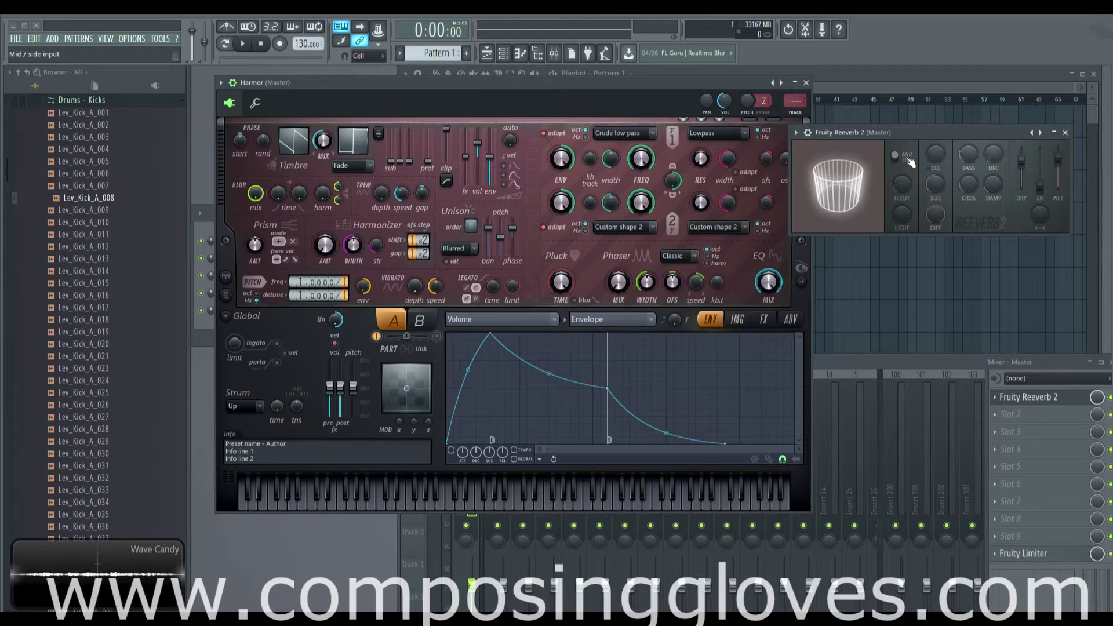
{"action": "left_click_drag", "start_coordinate": [916, 127], "coordinate": [865, 120]}
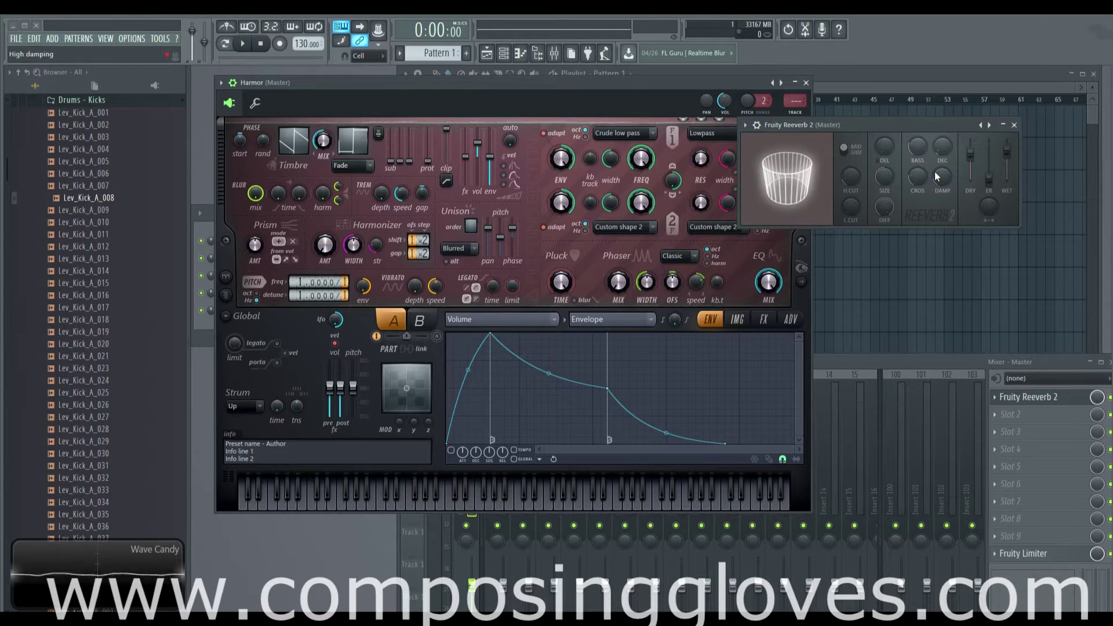
{"action": "left_click_drag", "start_coordinate": [857, 124], "coordinate": [850, 113]}
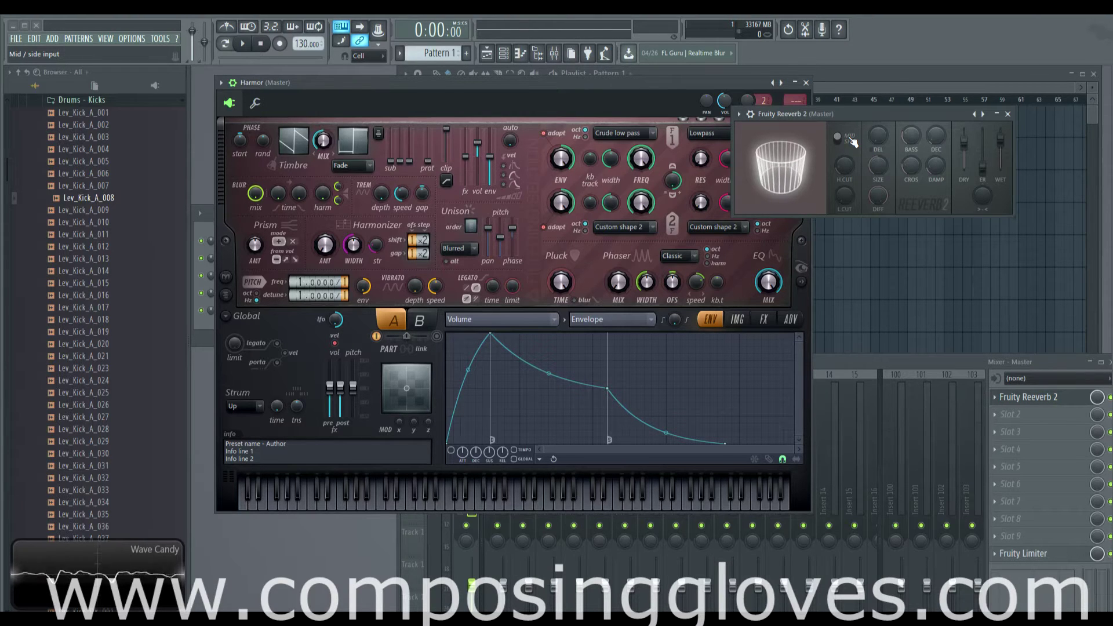
{"action": "left_click_drag", "start_coordinate": [875, 114], "coordinate": [848, 112]}
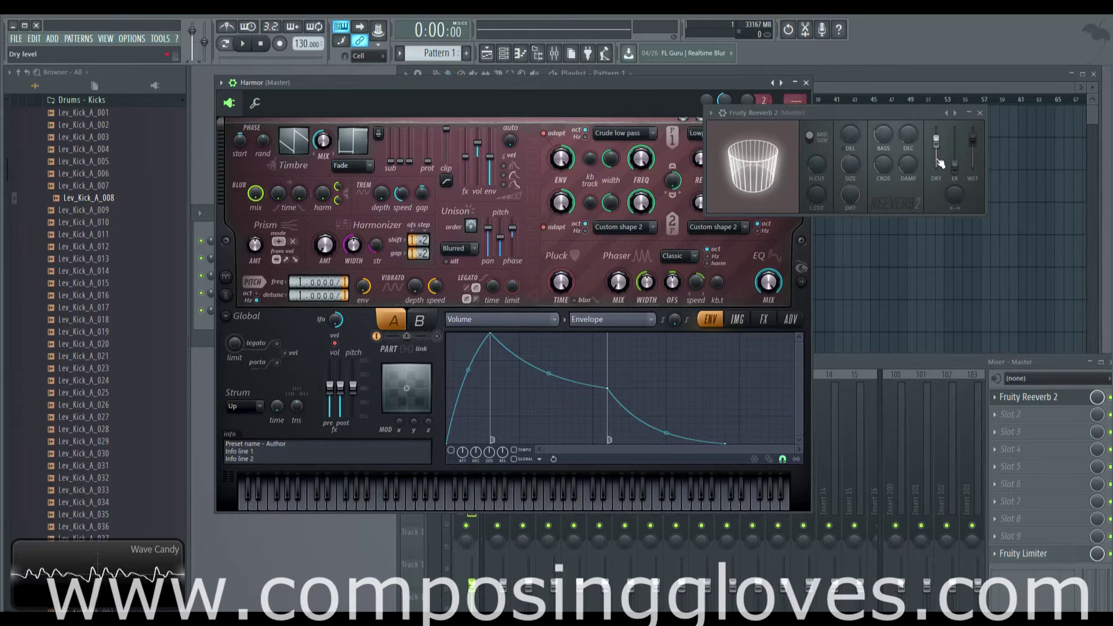
Step: Bypass Fruity Reeverb 2 on the Master track for a dry comparison and re-enable it
{"action": "left_click", "coordinate": [1031, 360]}
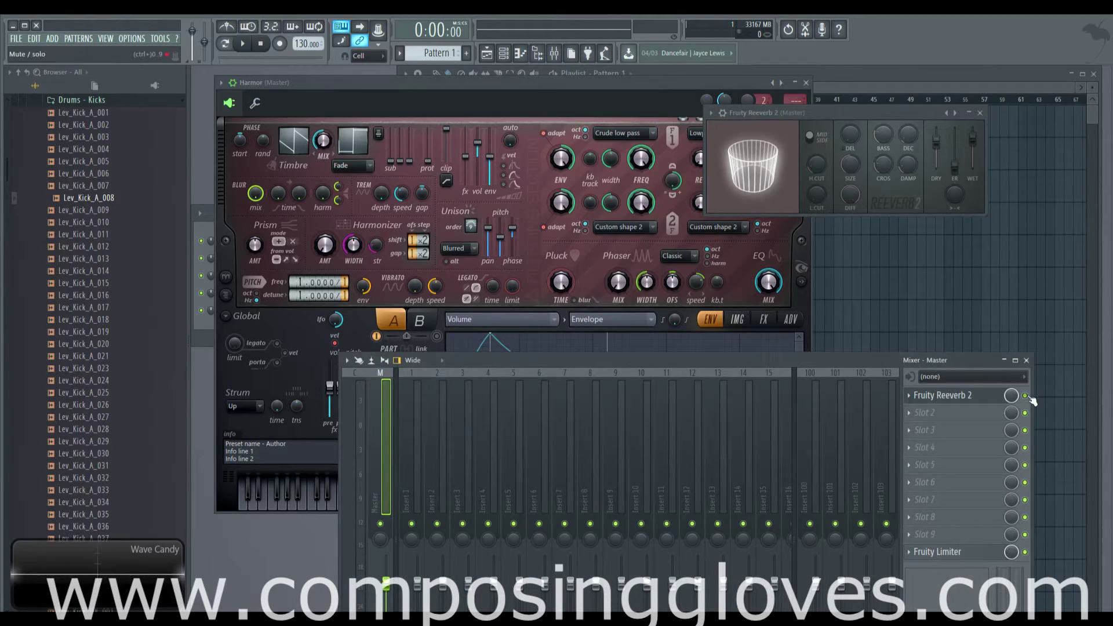
{"action": "left_click", "coordinate": [515, 91]}
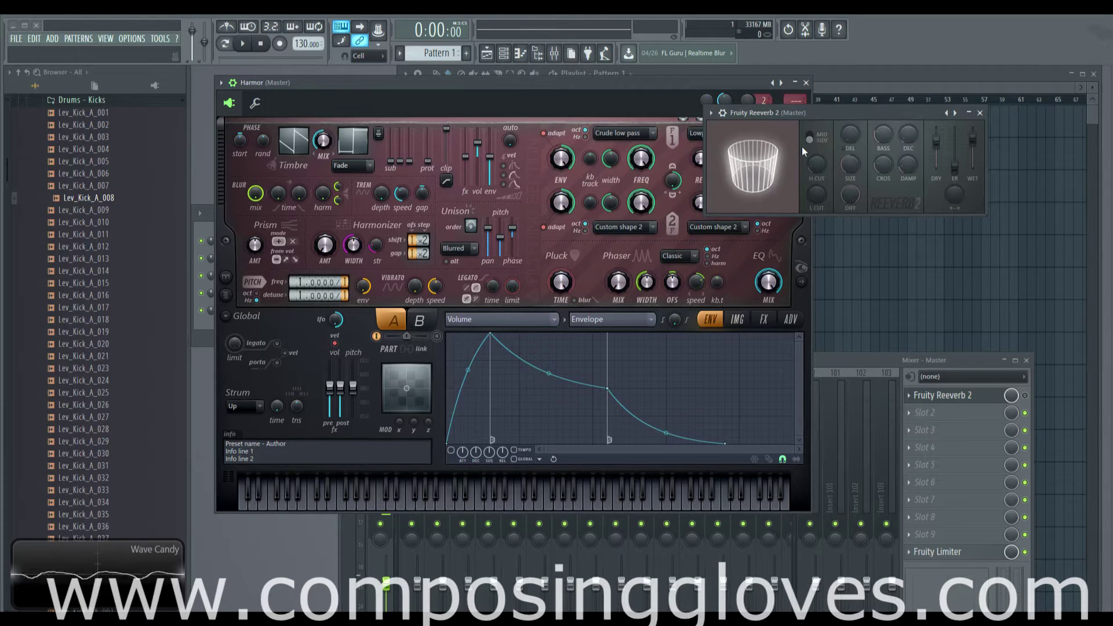
{"action": "left_click", "coordinate": [1025, 395]}
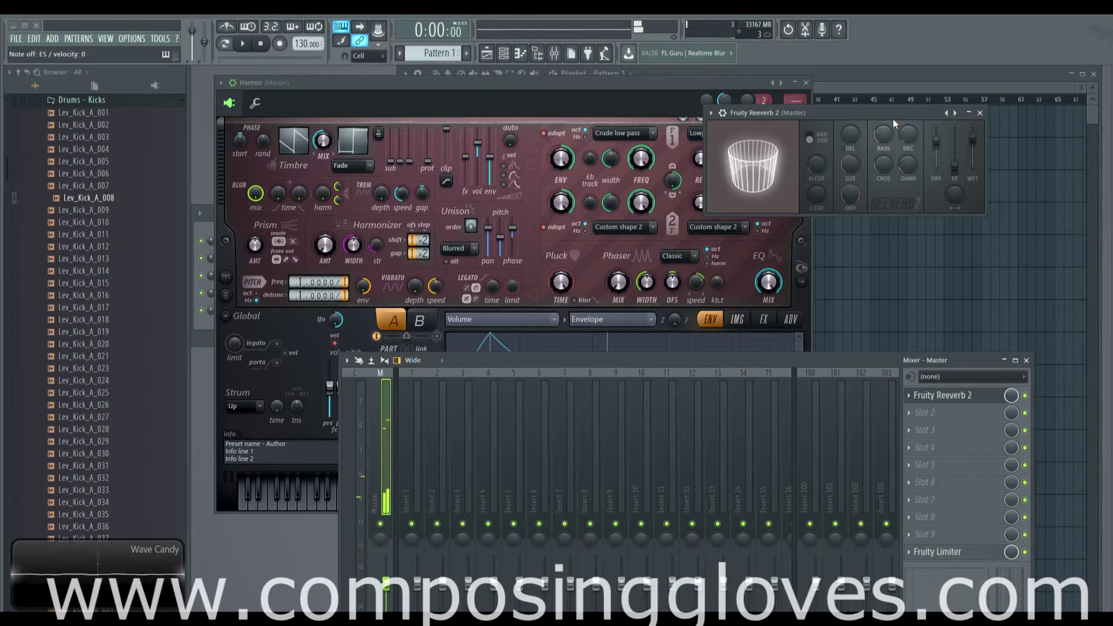
Step: Try the reverb's mid/side input switch and raise the early reflection level to about the same height as the dry level
{"action": "left_click", "coordinate": [814, 143]}
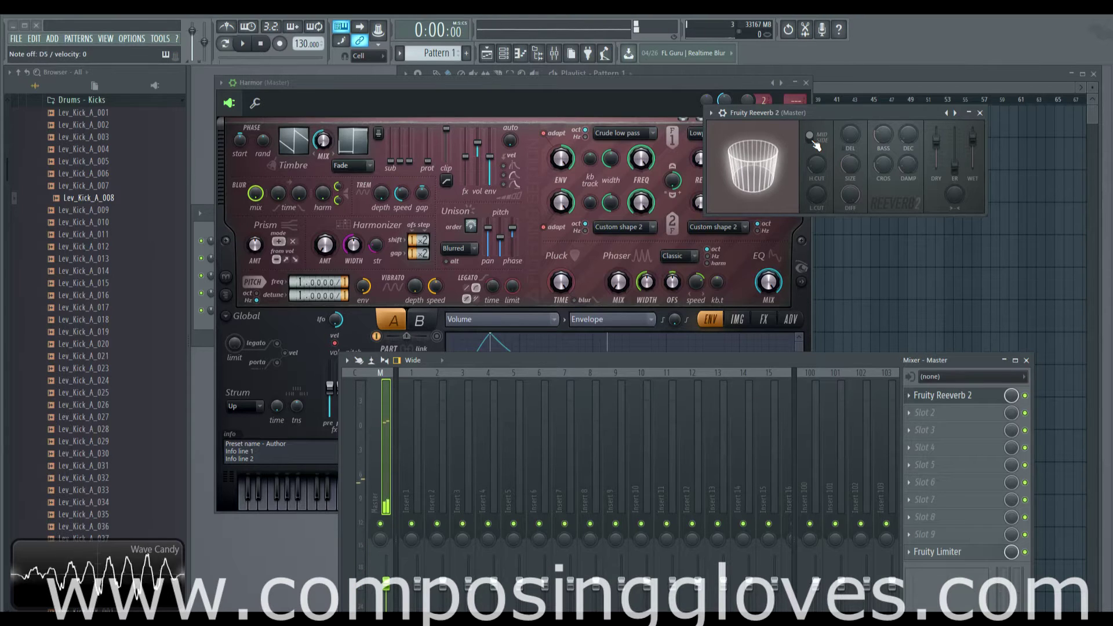
{"action": "left_click_drag", "start_coordinate": [954, 167], "coordinate": [954, 145]}
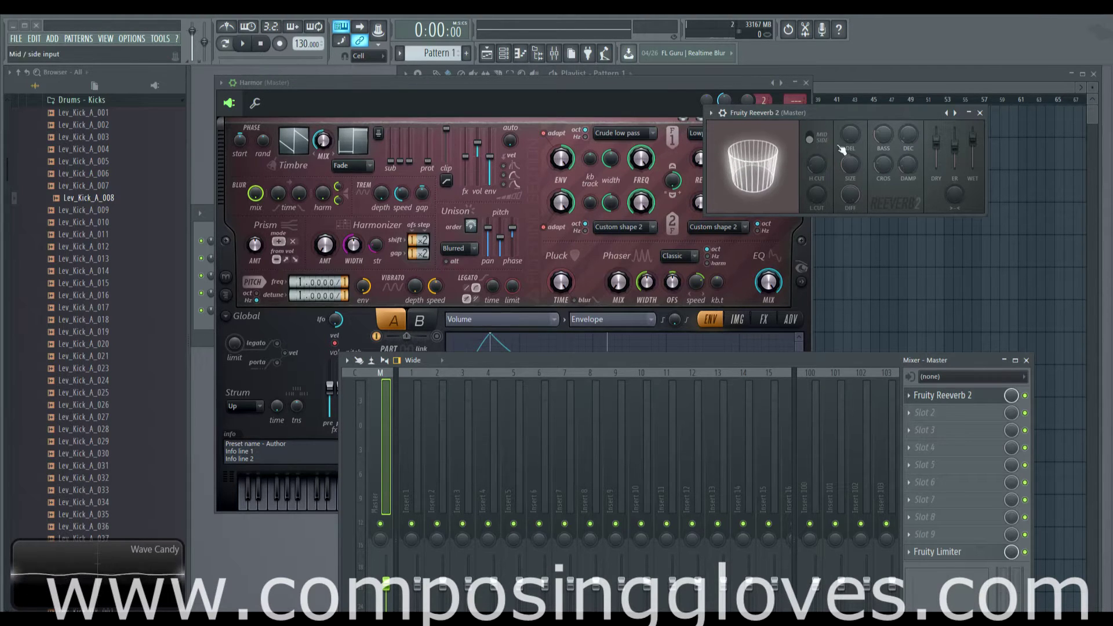
{"action": "left_click", "coordinate": [809, 136]}
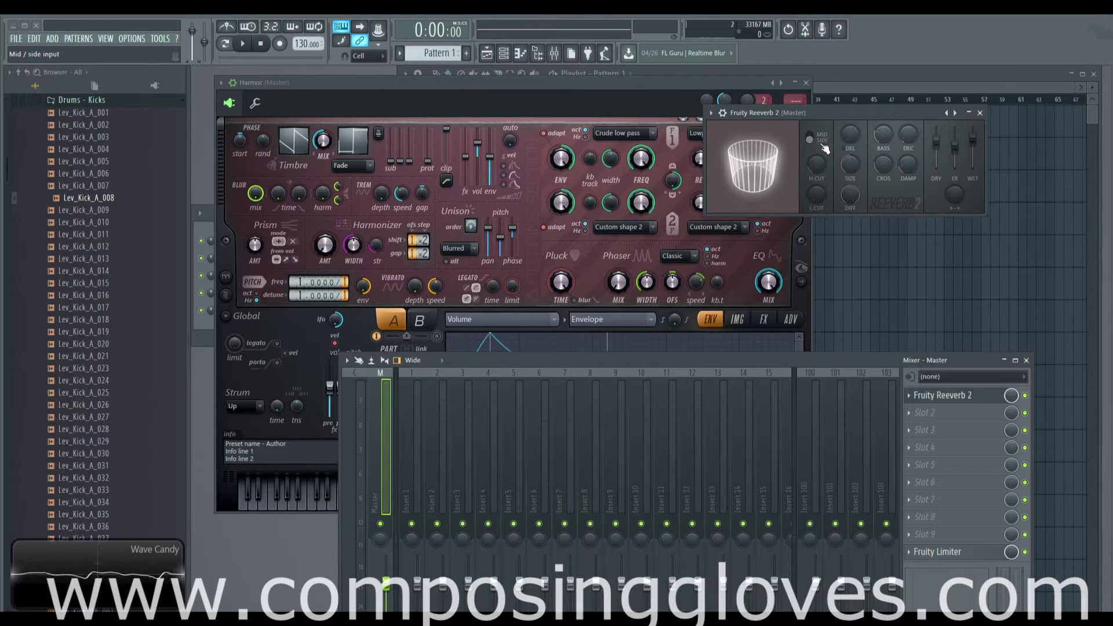
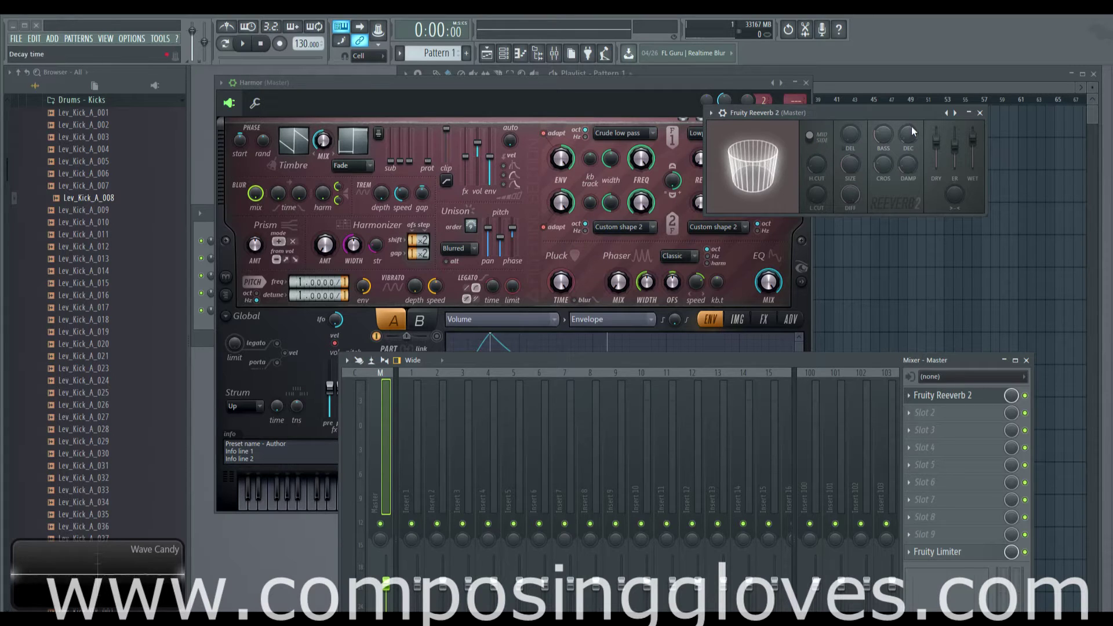
Step: Move the reverb window slightly higher and sweep the room size between 15 and a very large setting
{"action": "left_click_drag", "start_coordinate": [878, 113], "coordinate": [880, 99]}
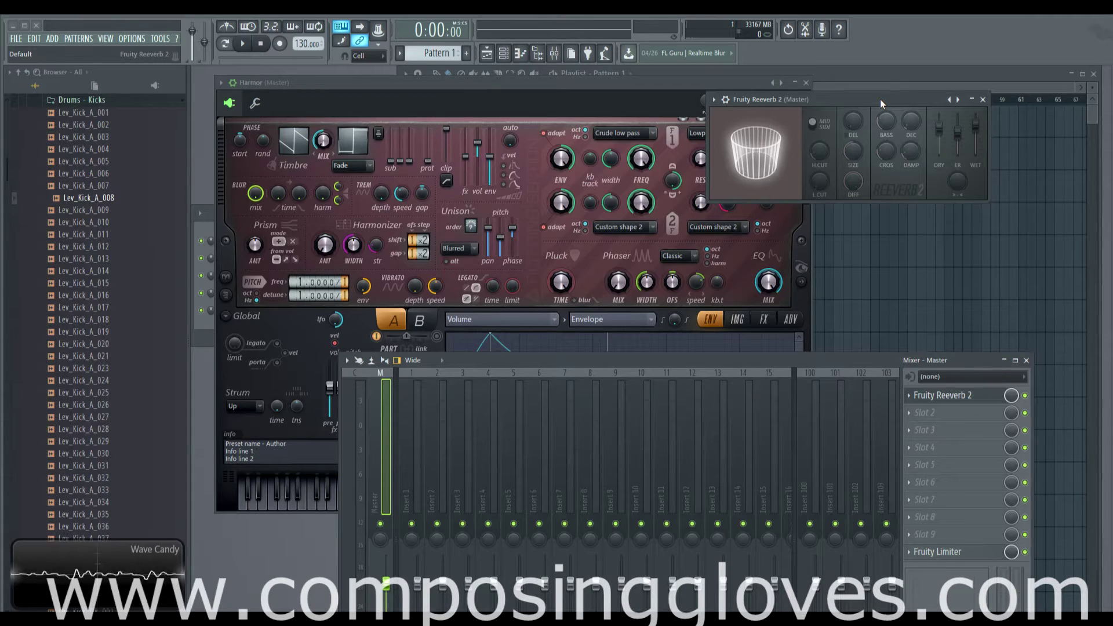
{"action": "key", "text": "n"}
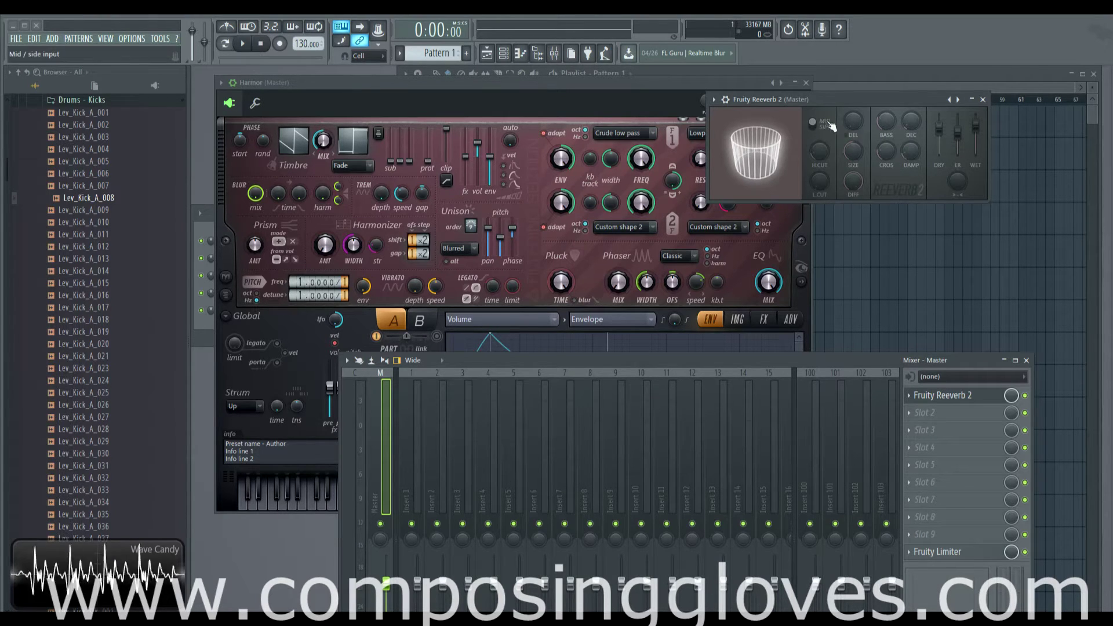
{"action": "mouse_move", "coordinate": [852, 182]}
{"action": "left_mouse_down"}
{"action": "mouse_move", "coordinate": [852, 240]}
{"action": "mouse_move", "coordinate": [852, 179]}
{"action": "left_mouse_up"}
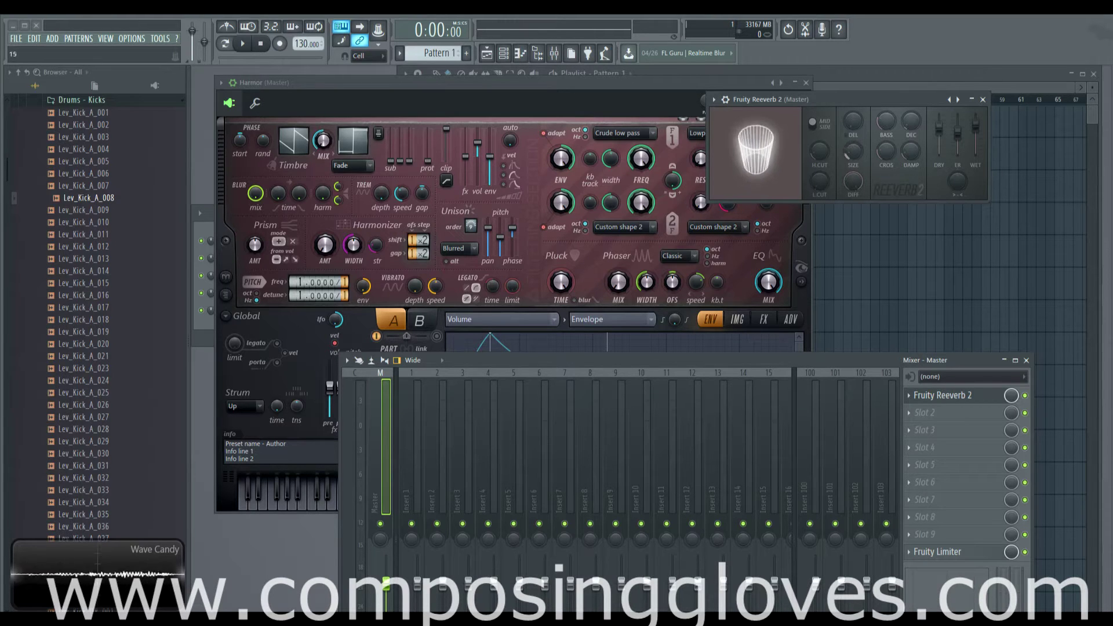
{"action": "left_click_drag", "start_coordinate": [856, 153], "coordinate": [856, 101]}
{"action": "left_click_drag", "start_coordinate": [856, 153], "coordinate": [856, 203]}
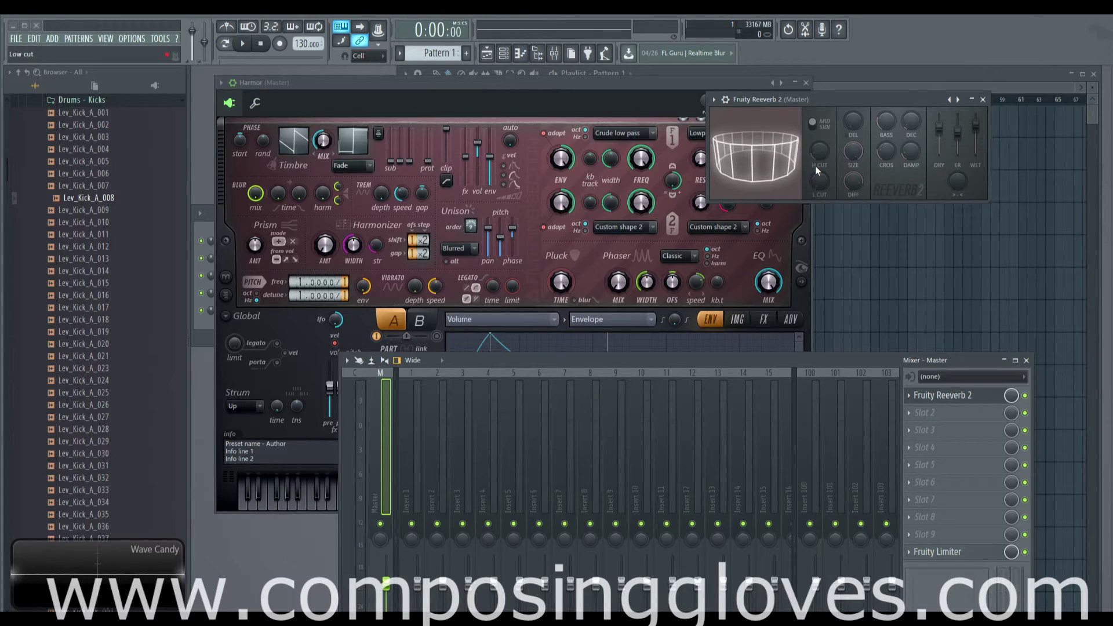
Step: Audition a low-diffusion, box-shaped room with reduced early reflections, shrinking its size to the minimum
{"action": "left_click_drag", "start_coordinate": [855, 180], "coordinate": [855, 207]}
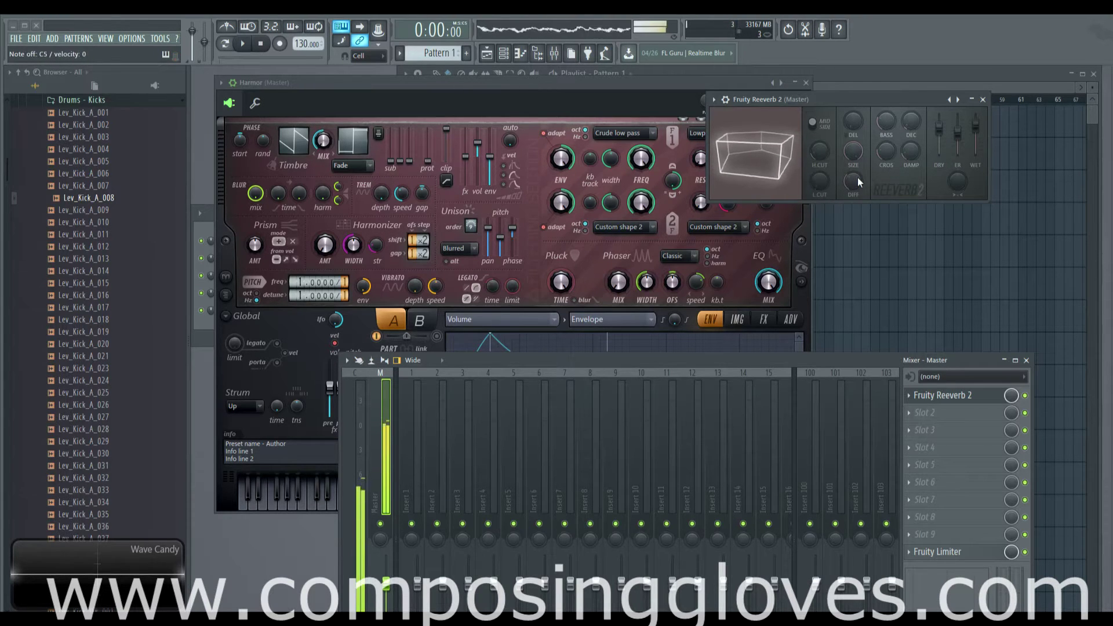
{"action": "left_click_drag", "start_coordinate": [957, 129], "coordinate": [964, 150]}
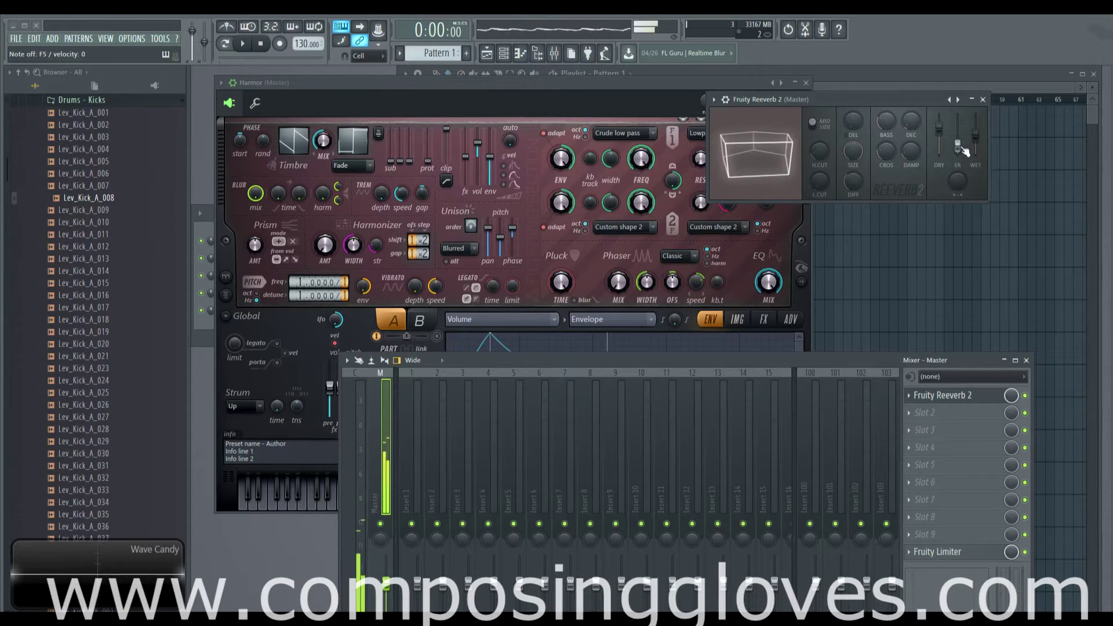
{"action": "left_click_drag", "start_coordinate": [854, 155], "coordinate": [856, 197]}
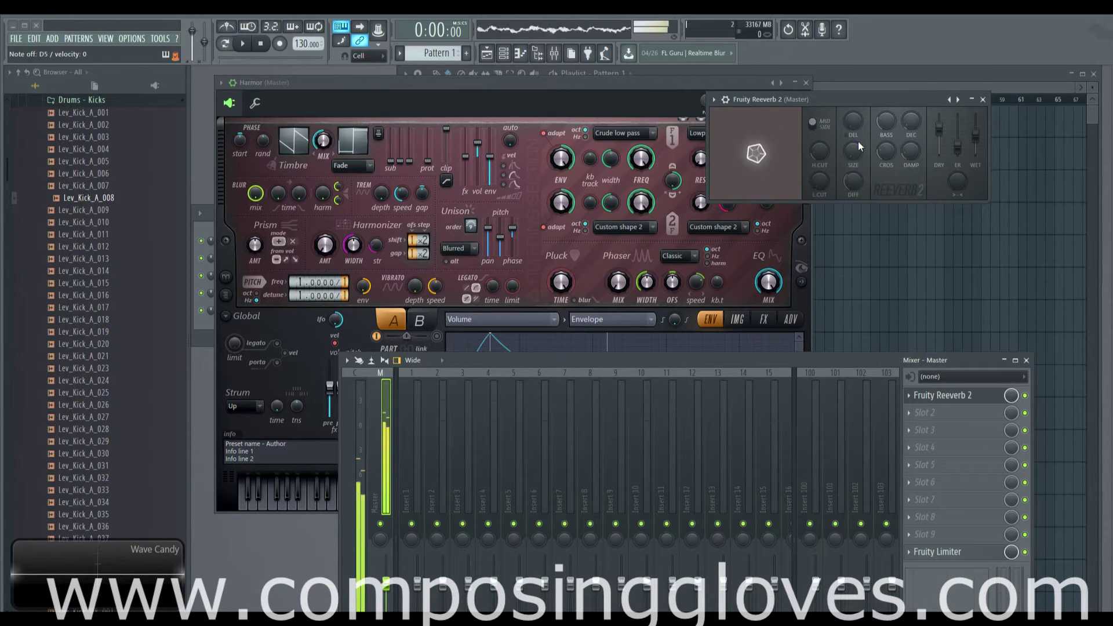
Step: Restore a medium-sized room with slightly higher diffusion and raise the wet level while lowering the early reflections
{"action": "left_click", "coordinate": [950, 99]}
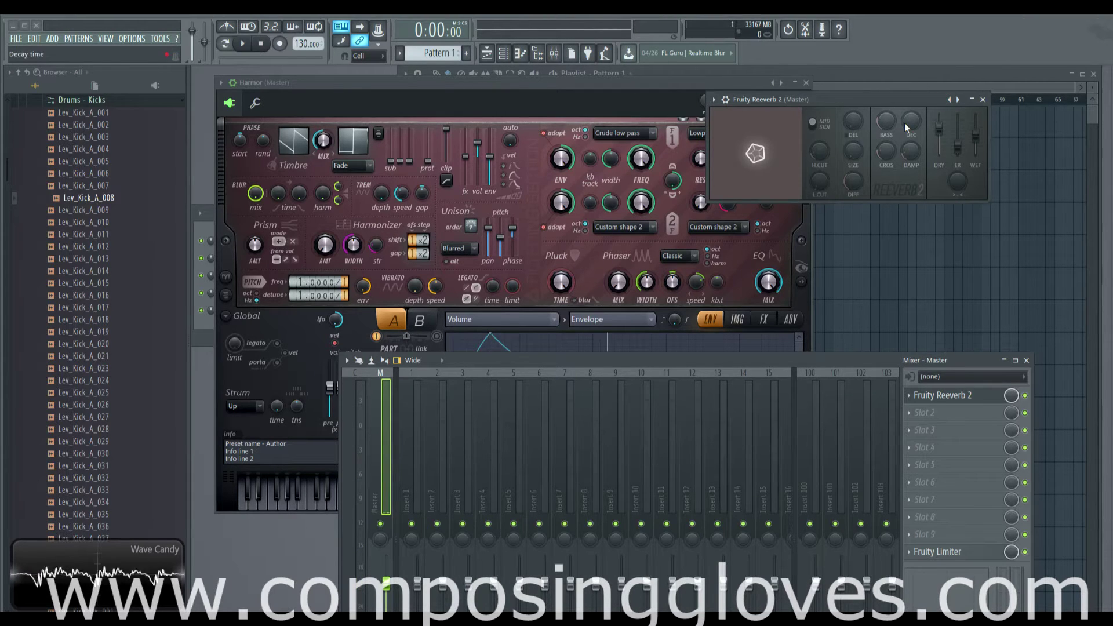
{"action": "left_click_drag", "start_coordinate": [755, 125], "coordinate": [760, 166]}
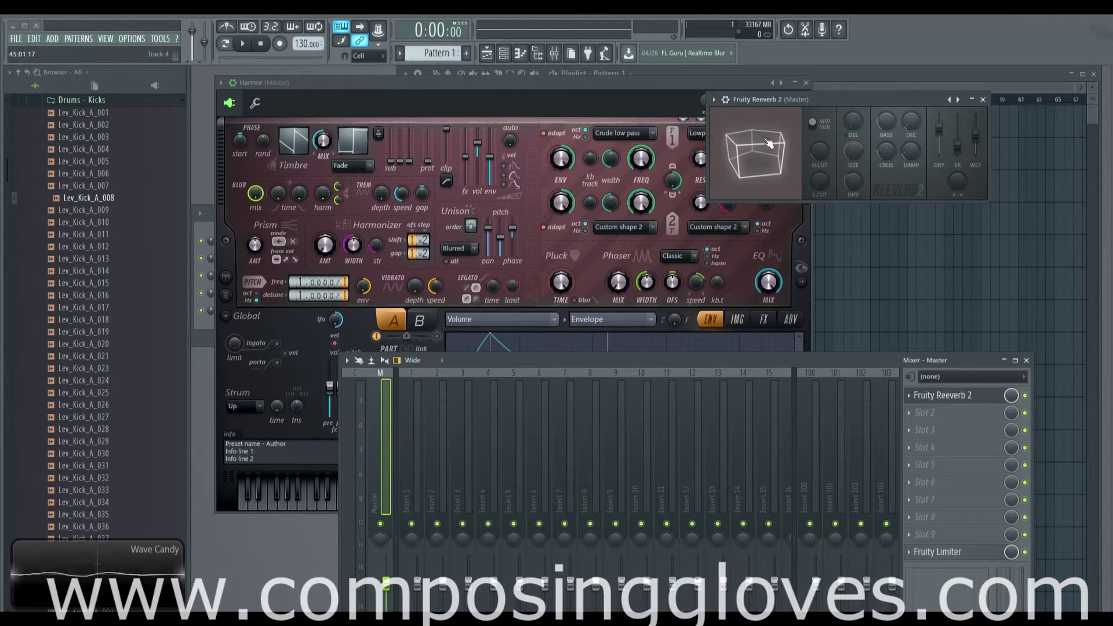
{"action": "left_click_drag", "start_coordinate": [852, 156], "coordinate": [853, 181]}
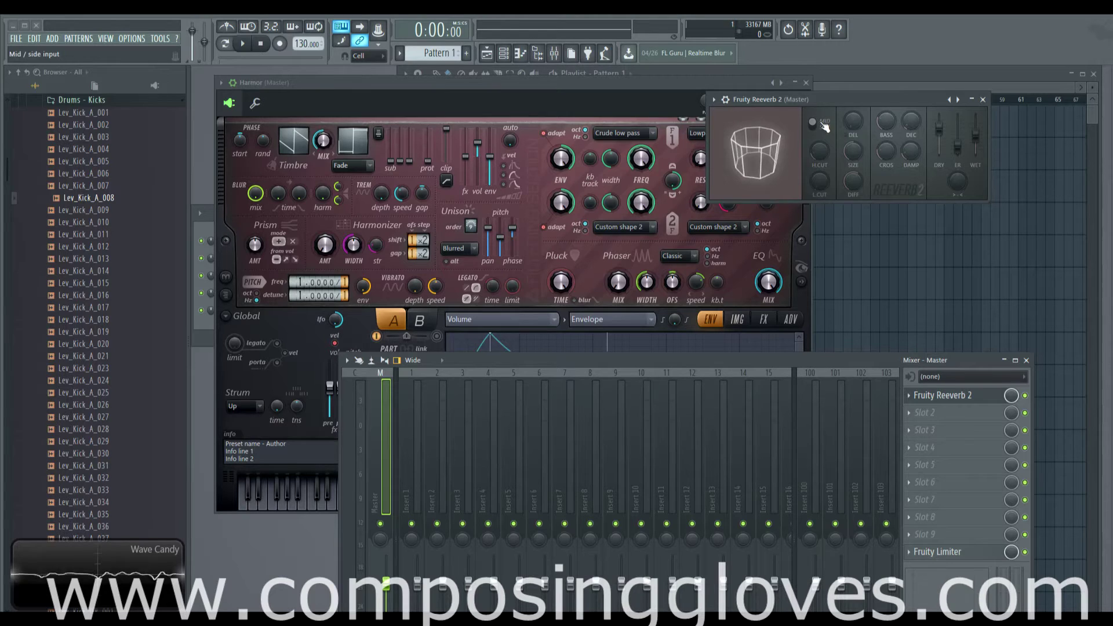
{"action": "left_click_drag", "start_coordinate": [975, 135], "coordinate": [942, 129]}
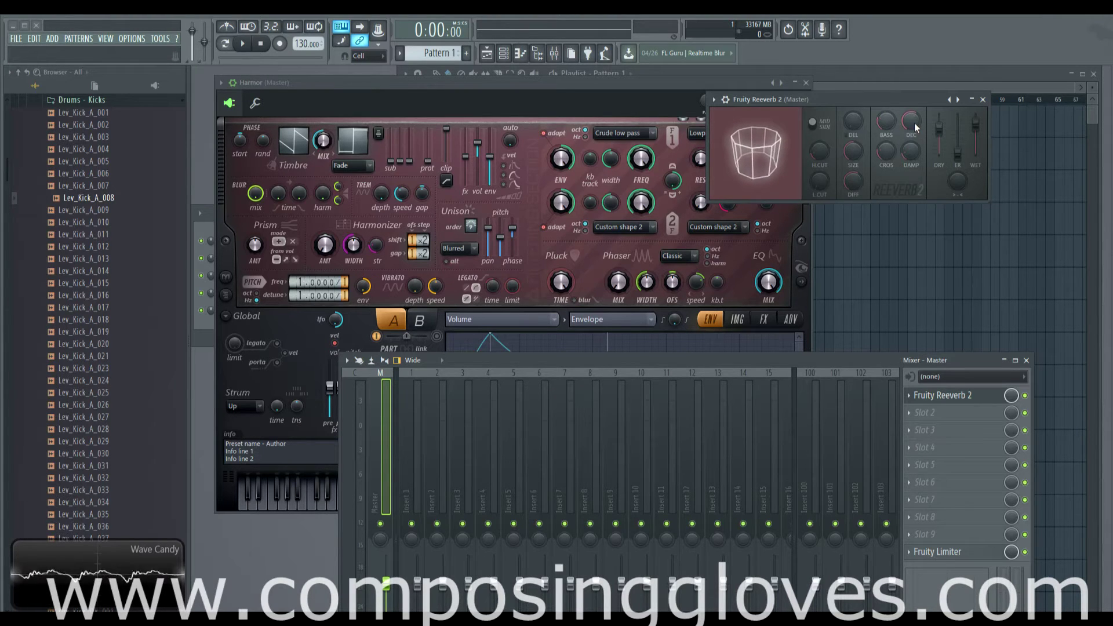
Step: Play test notes while lowering the reverb's decay time to 3.3 seconds and raising it to a longer setting
{"action": "key", "text": "z"}
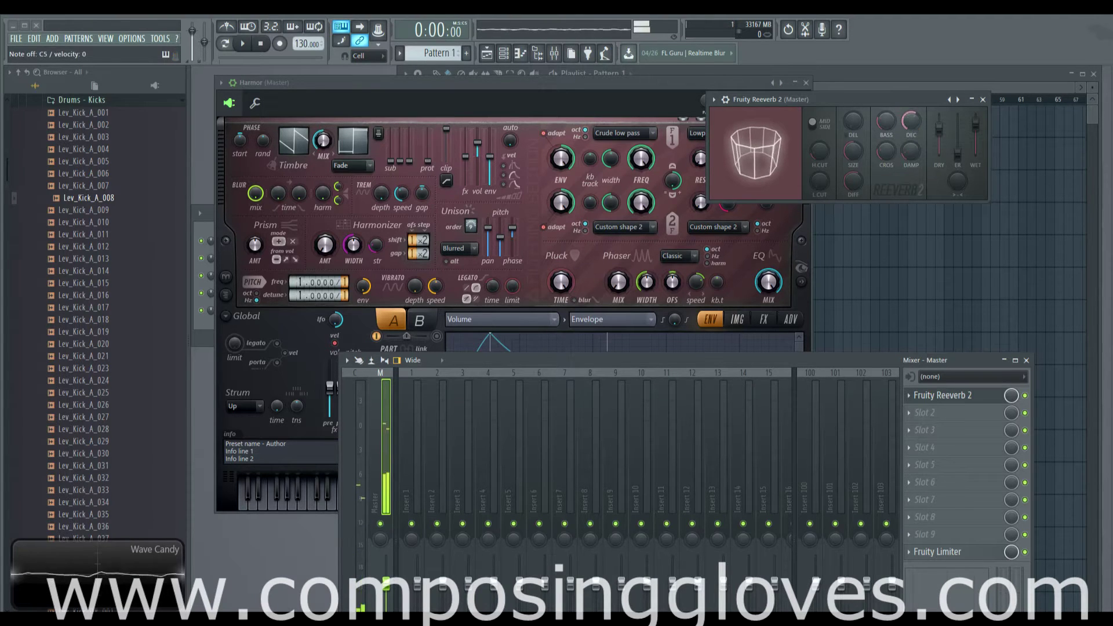
{"action": "scroll", "coordinate": [911, 124], "scroll_direction": "down", "scroll_amount": 10}
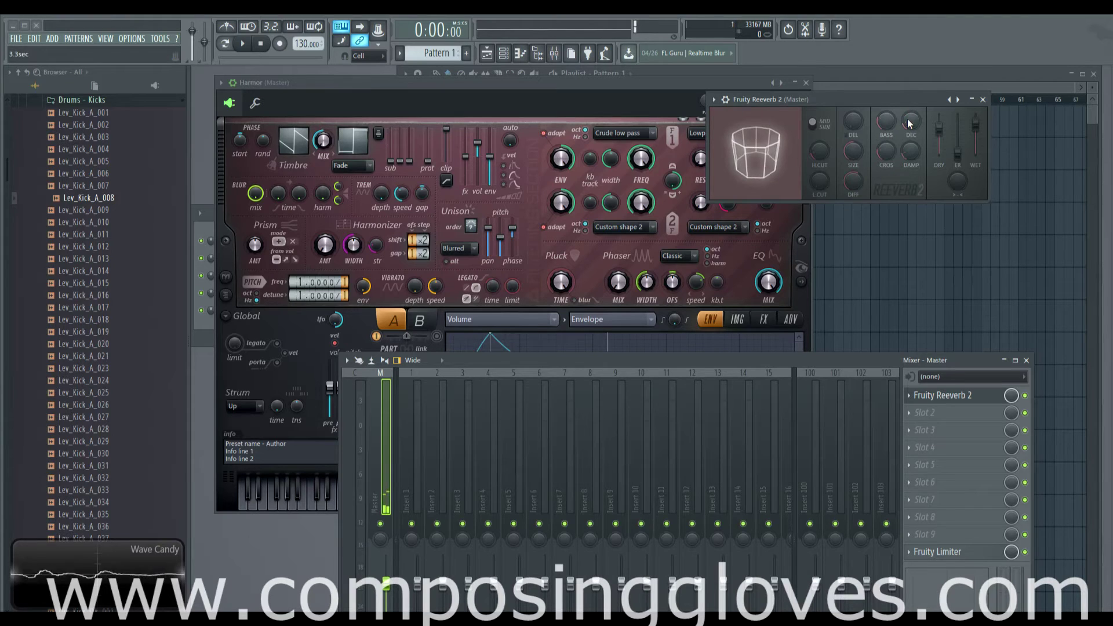
{"action": "key", "text": "z"}
{"action": "left_click_drag", "start_coordinate": [909, 124], "coordinate": [908, 97]}
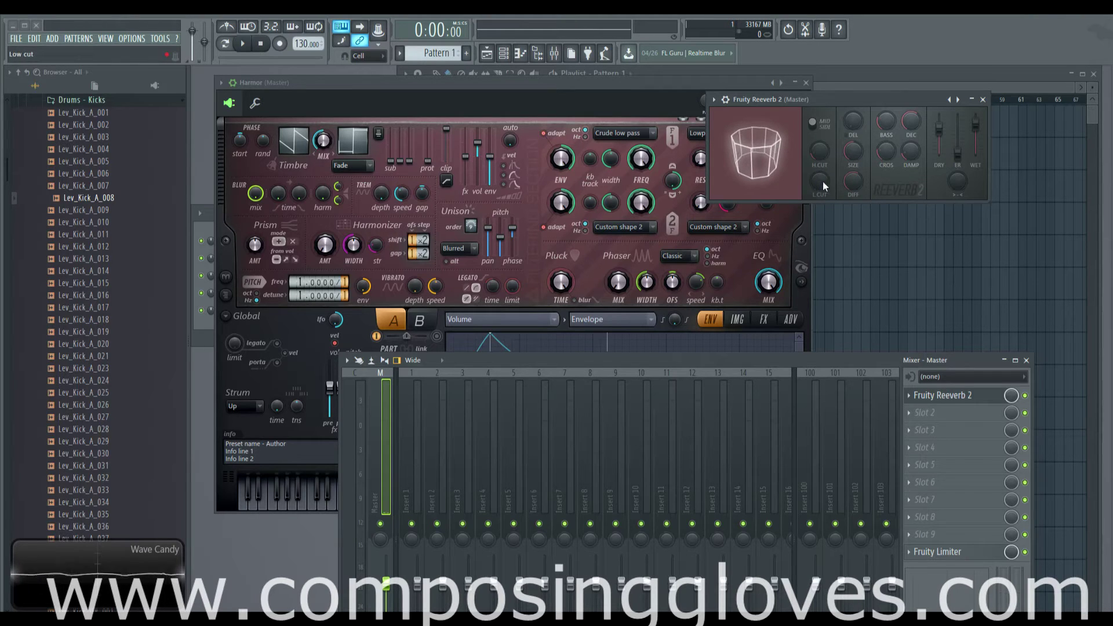
Step: Try the reverb's high cut at 2.0 kHz and its low cut at 2675 Hz to compare the filtering
{"action": "left_click_drag", "start_coordinate": [822, 149], "coordinate": [823, 174]}
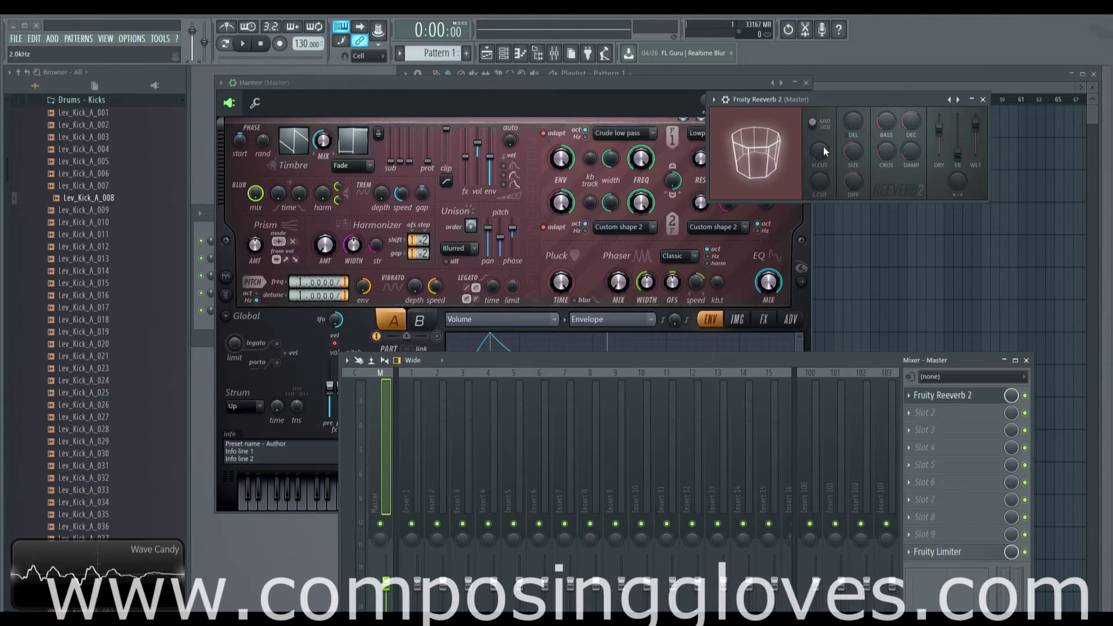
{"action": "scroll", "coordinate": [819, 152], "scroll_direction": "up", "scroll_amount": 5}
{"action": "scroll", "coordinate": [820, 155], "scroll_direction": "up", "scroll_amount": 1}
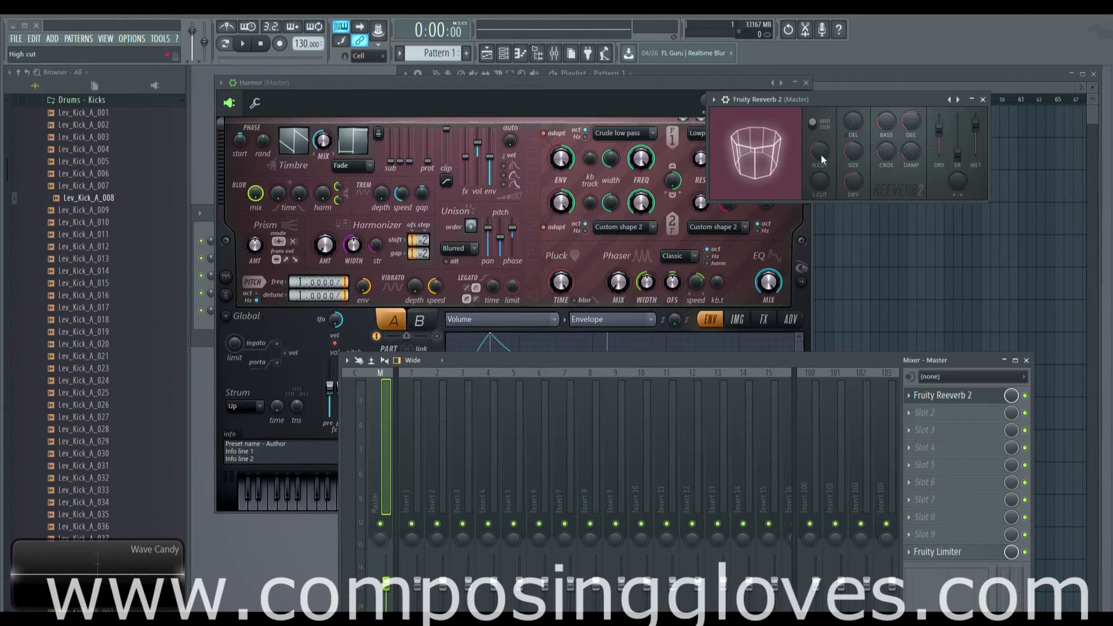
{"action": "mouse_move", "coordinate": [819, 152]}
{"action": "left_mouse_down"}
{"action": "mouse_move", "coordinate": [819, 186]}
{"action": "mouse_move", "coordinate": [819, 152]}
{"action": "mouse_move", "coordinate": [819, 177]}
{"action": "mouse_move", "coordinate": [819, 165]}
{"action": "left_mouse_up"}
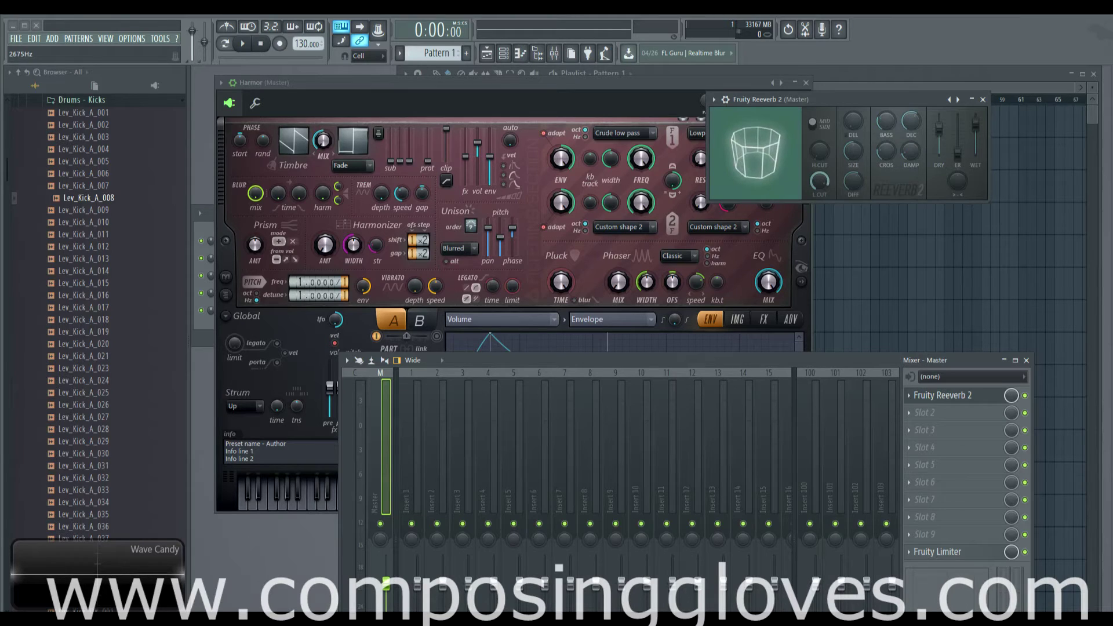
{"action": "left_click_drag", "start_coordinate": [819, 165], "coordinate": [819, 167]}
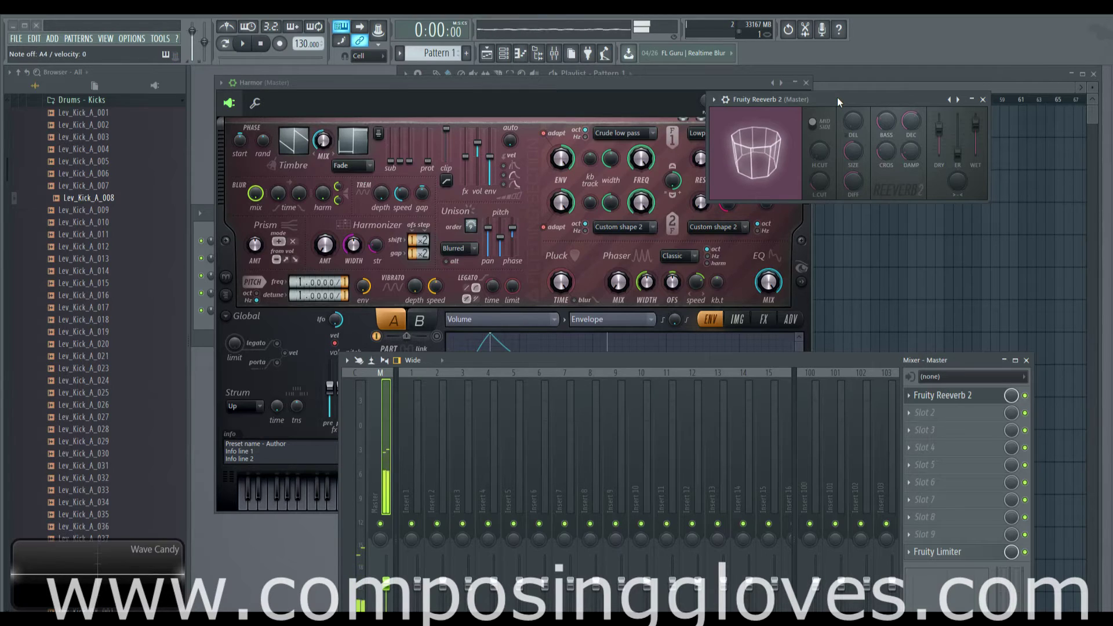
Step: Enlarge the room slightly, try the low cut at 1045 Hz and play test notes
{"action": "left_click_drag", "start_coordinate": [852, 181], "coordinate": [852, 161]}
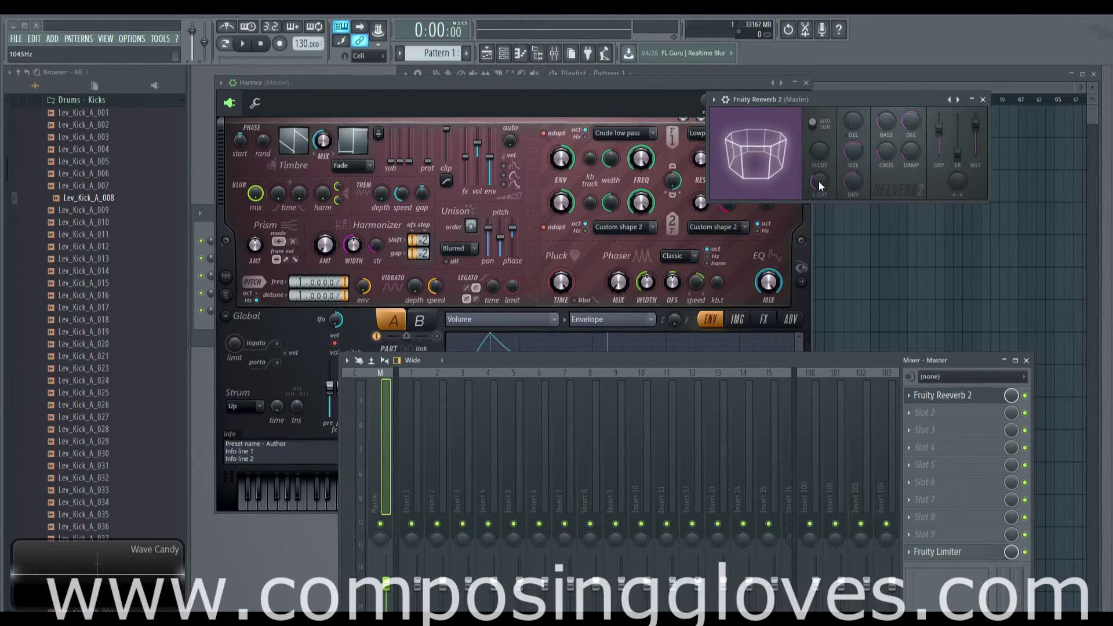
{"action": "key", "text": "c"}
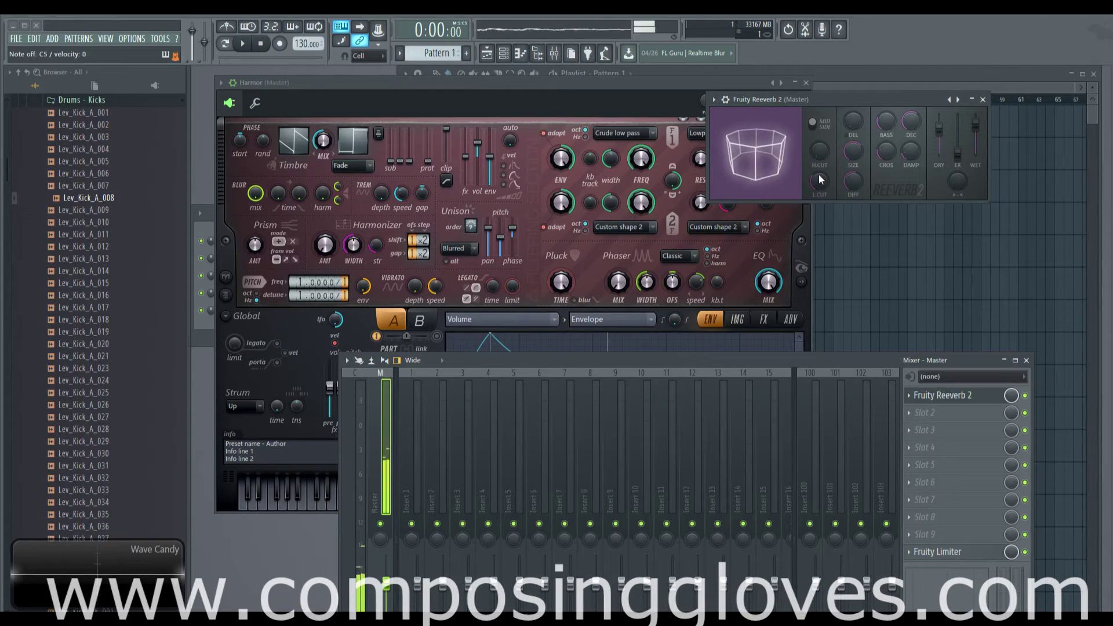
{"action": "key", "text": "z"}
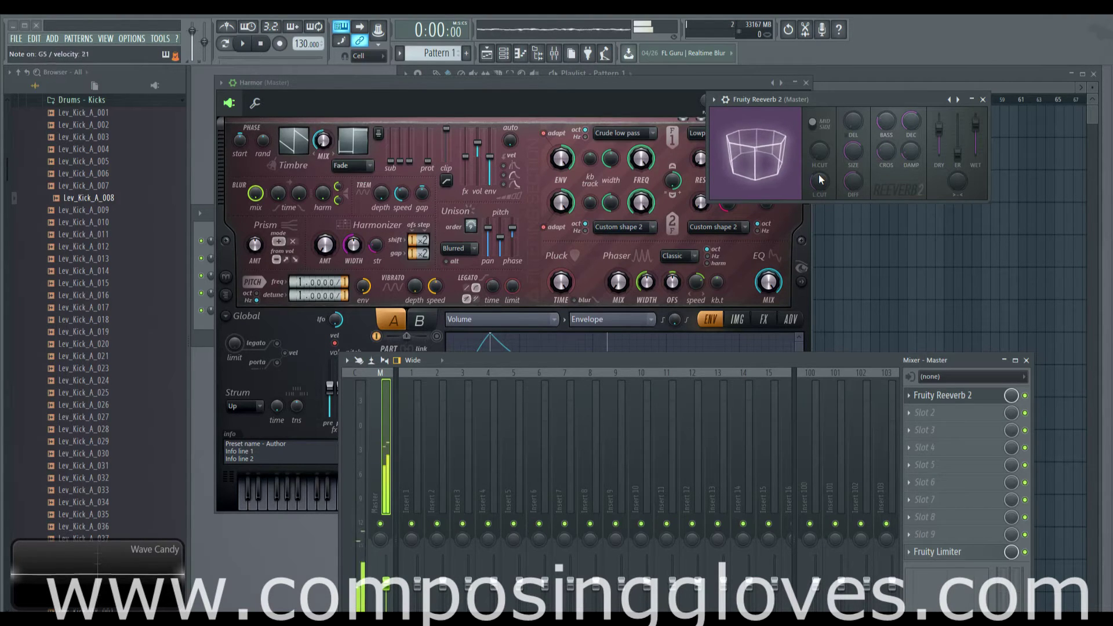
Step: Play test notes to hear the filtered reverb and move the mixer upward until its faders and equalizer section show
{"action": "key", "text": "x"}
{"action": "key", "text": "n"}
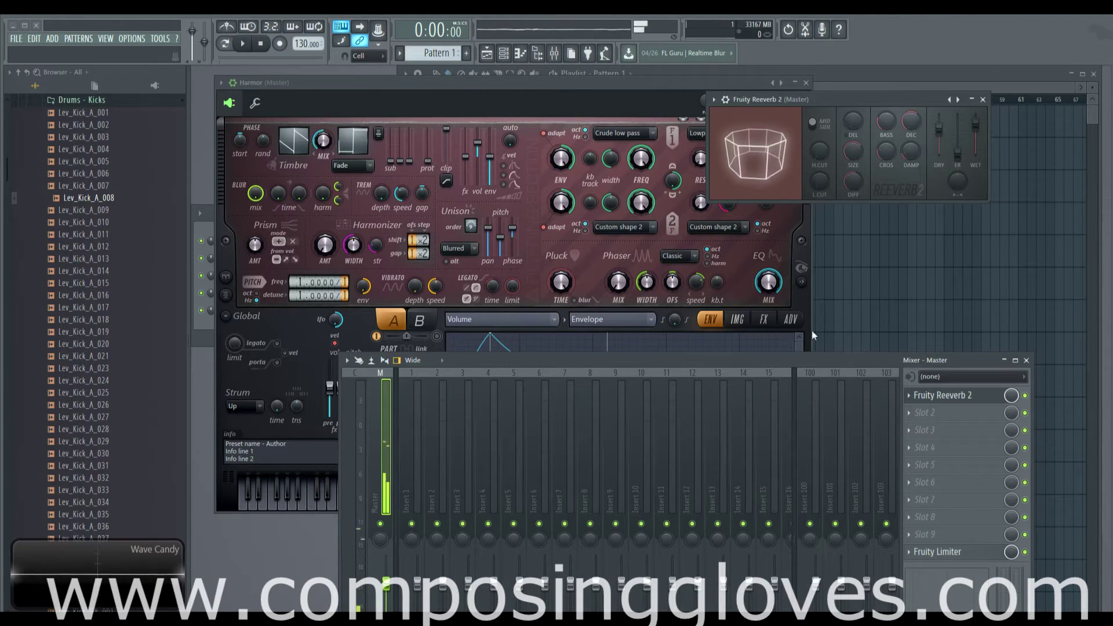
{"action": "left_click_drag", "start_coordinate": [830, 360], "coordinate": [829, 252]}
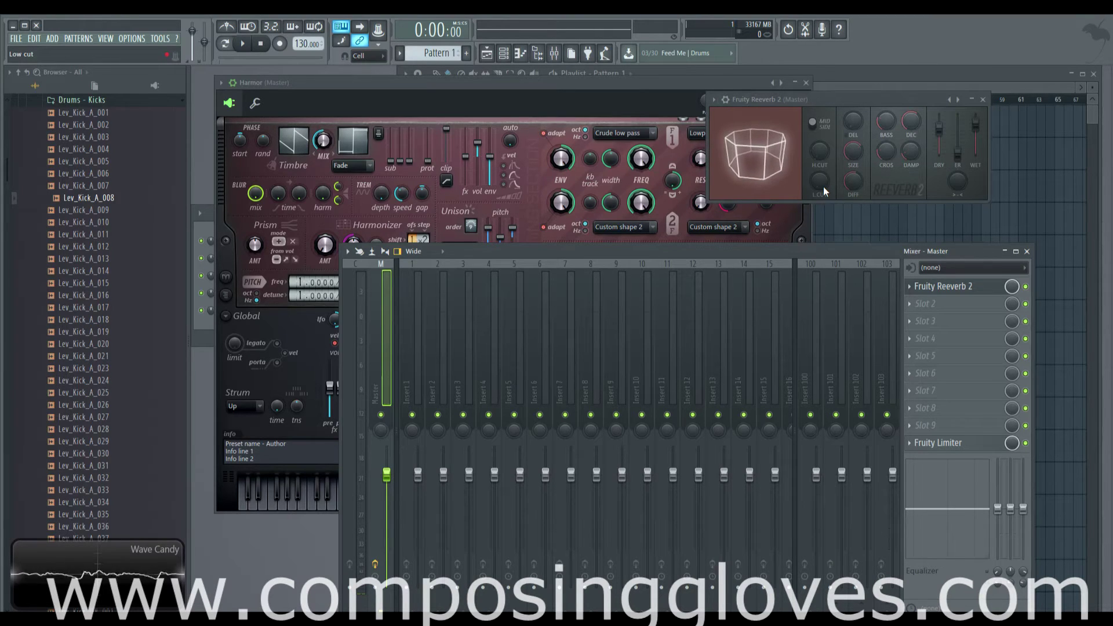
Step: Try the reverb's low cut at 809 Hz and its high cut at 14.9 kHz, and check the low cut's options without choosing any
{"action": "mouse_move", "coordinate": [817, 181]}
{"action": "left_mouse_down"}
{"action": "mouse_move", "coordinate": [817, 169]}
{"action": "mouse_move", "coordinate": [821, 181]}
{"action": "left_mouse_up"}
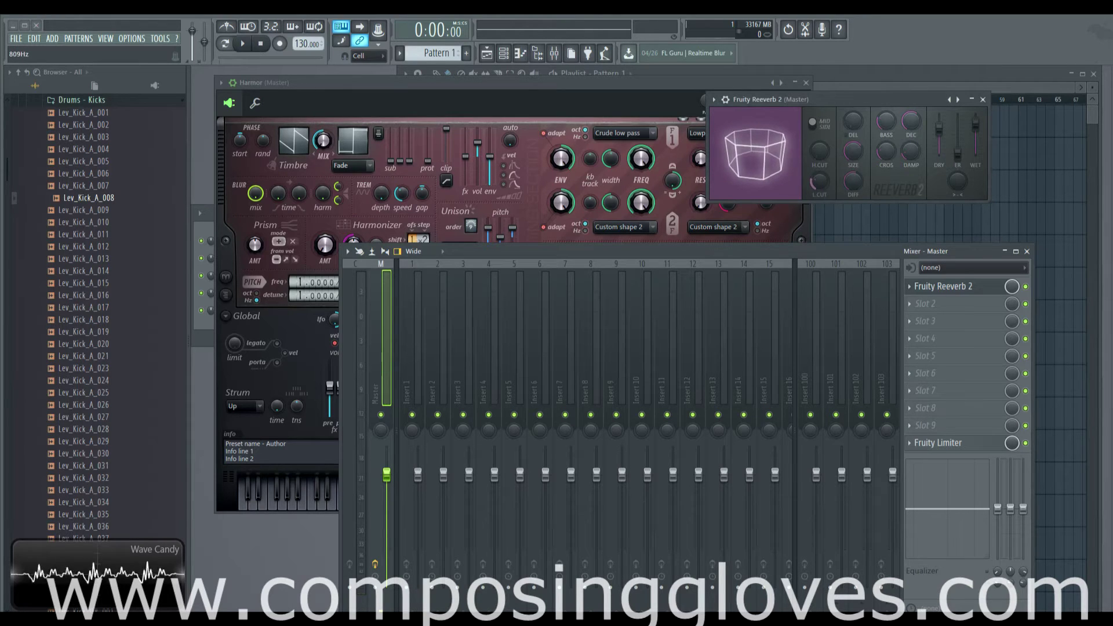
{"action": "left_click_drag", "start_coordinate": [822, 156], "coordinate": [822, 138]}
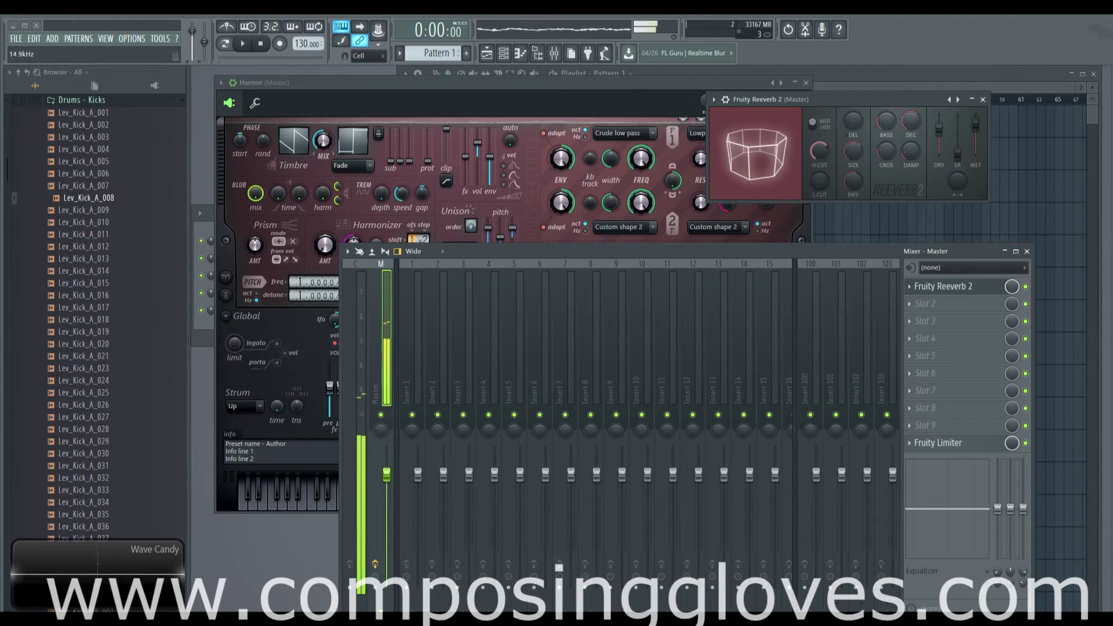
{"action": "mouse_move", "coordinate": [820, 152]}
{"action": "left_mouse_down"}
{"action": "mouse_move", "coordinate": [820, 172]}
{"action": "mouse_move", "coordinate": [823, 139]}
{"action": "left_mouse_up"}
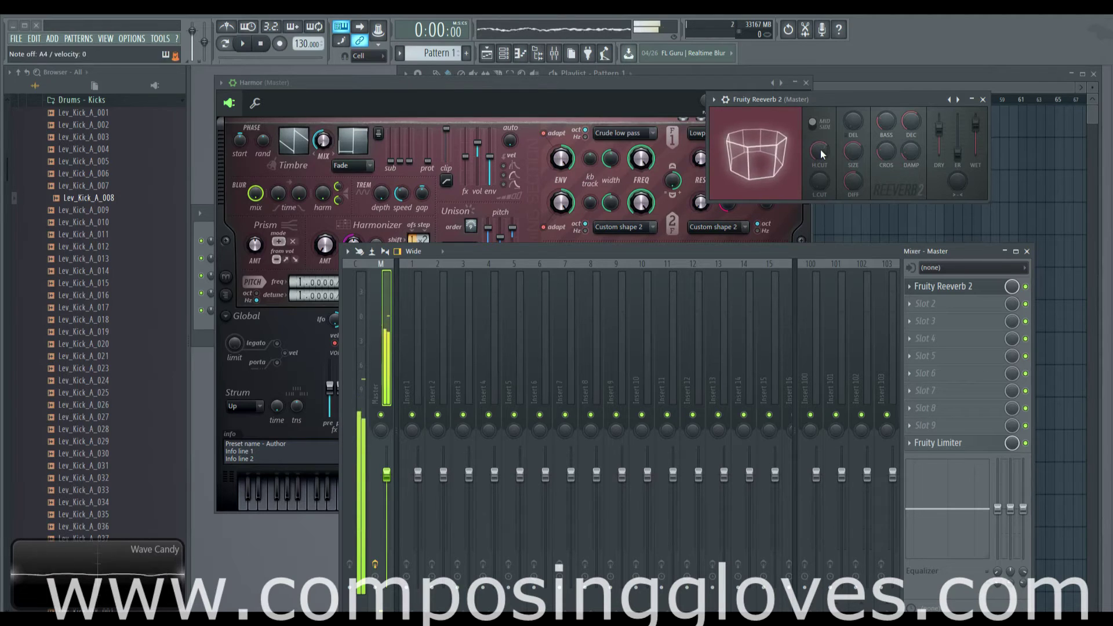
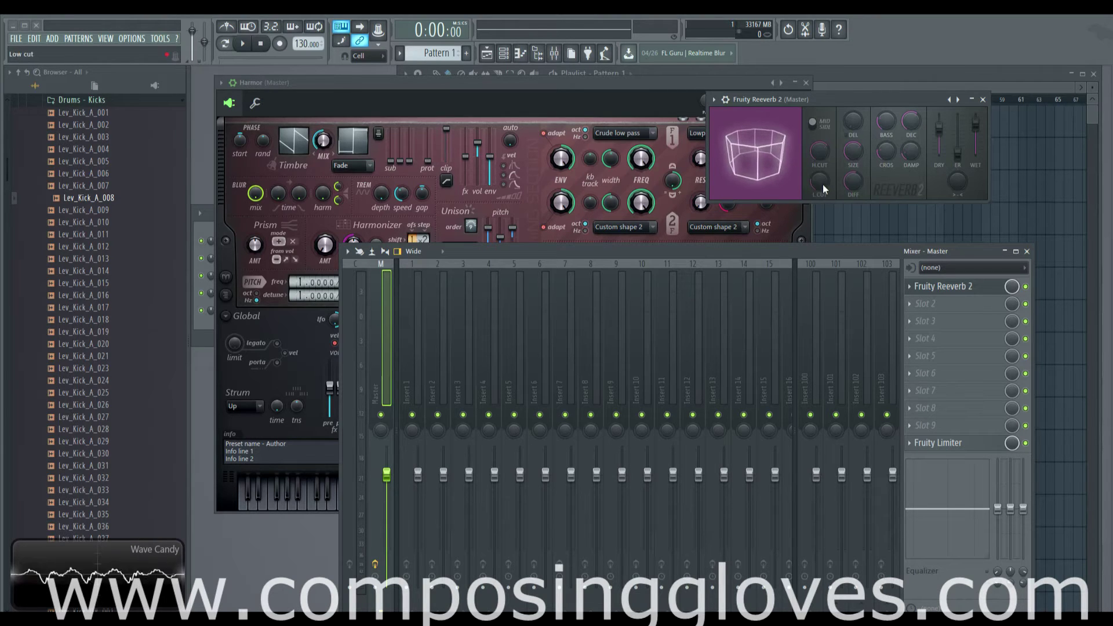
{"action": "right_click", "coordinate": [819, 182]}
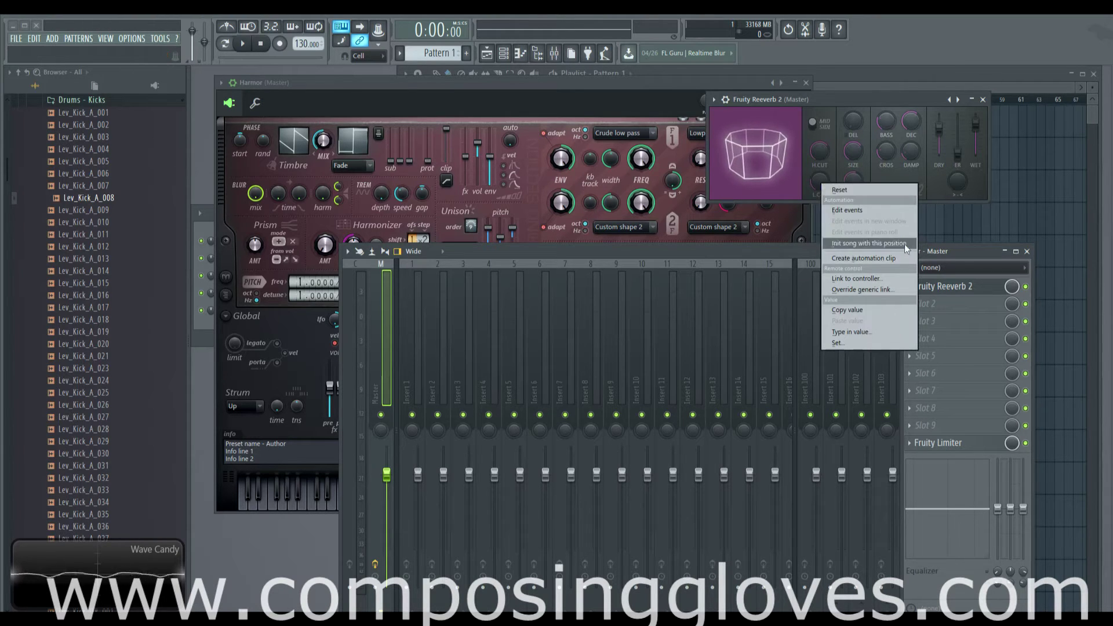
{"action": "left_click", "coordinate": [877, 93]}
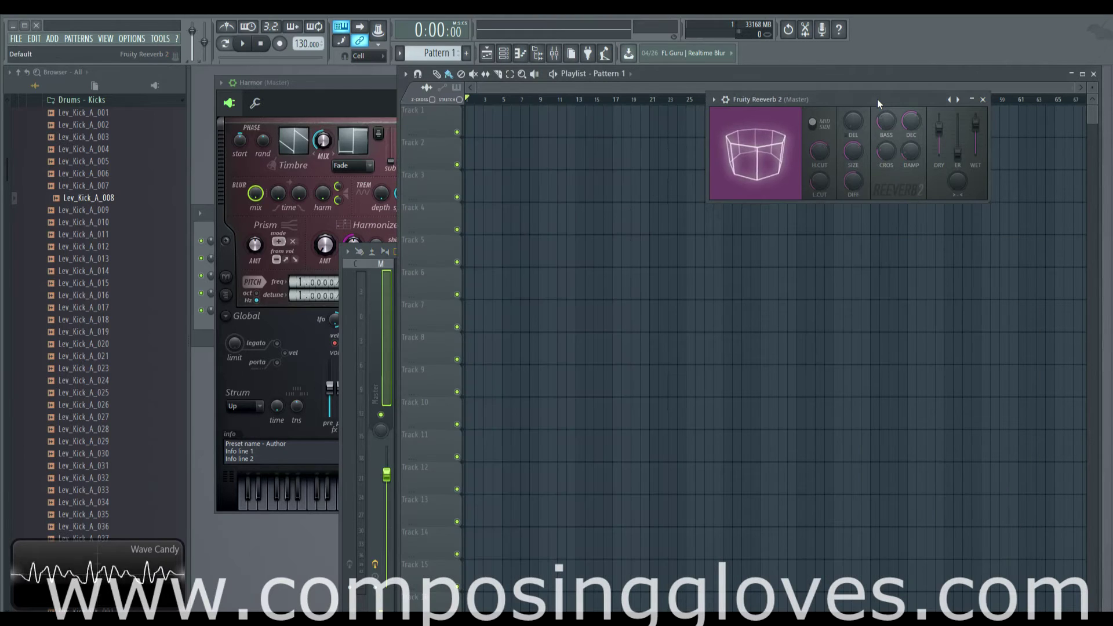
Step: Try a reverb predelay of 380 ms and play test notes to hear the gap before the reverb
{"action": "mouse_move", "coordinate": [857, 126]}
{"action": "left_mouse_down"}
{"action": "mouse_move", "coordinate": [857, 145]}
{"action": "mouse_move", "coordinate": [853, 124]}
{"action": "left_mouse_up"}
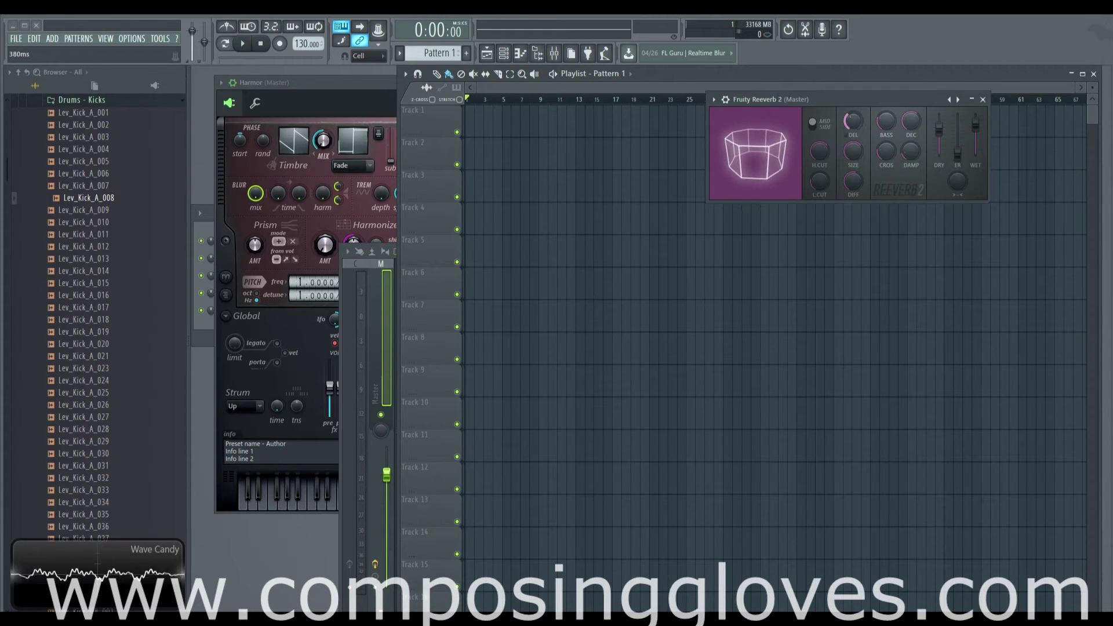
{"action": "key", "text": "z"}
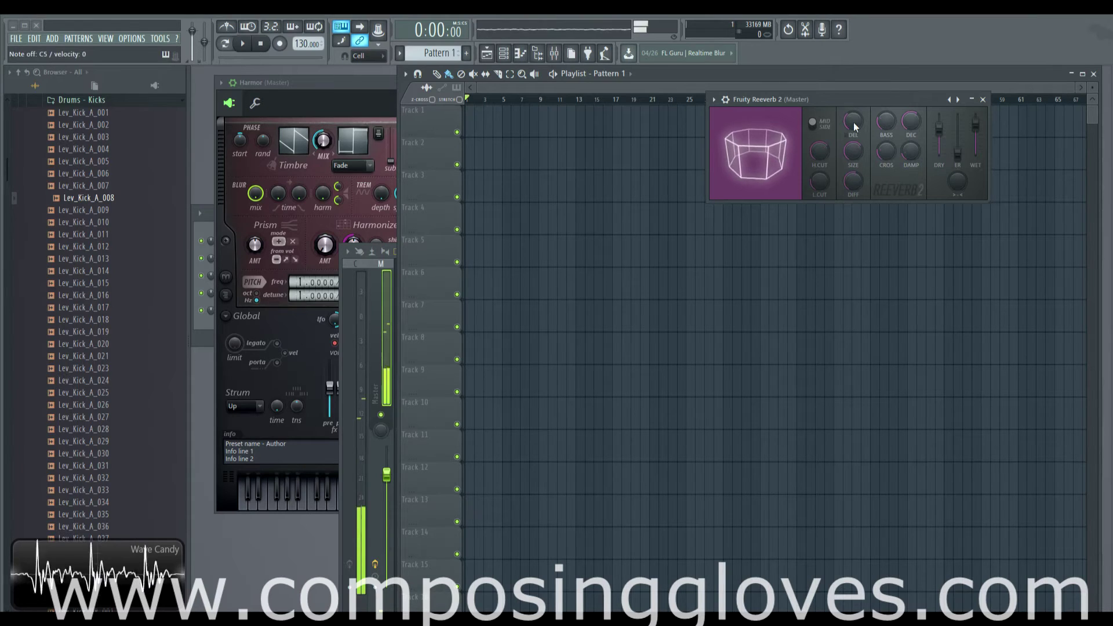
{"action": "key", "text": "z"}
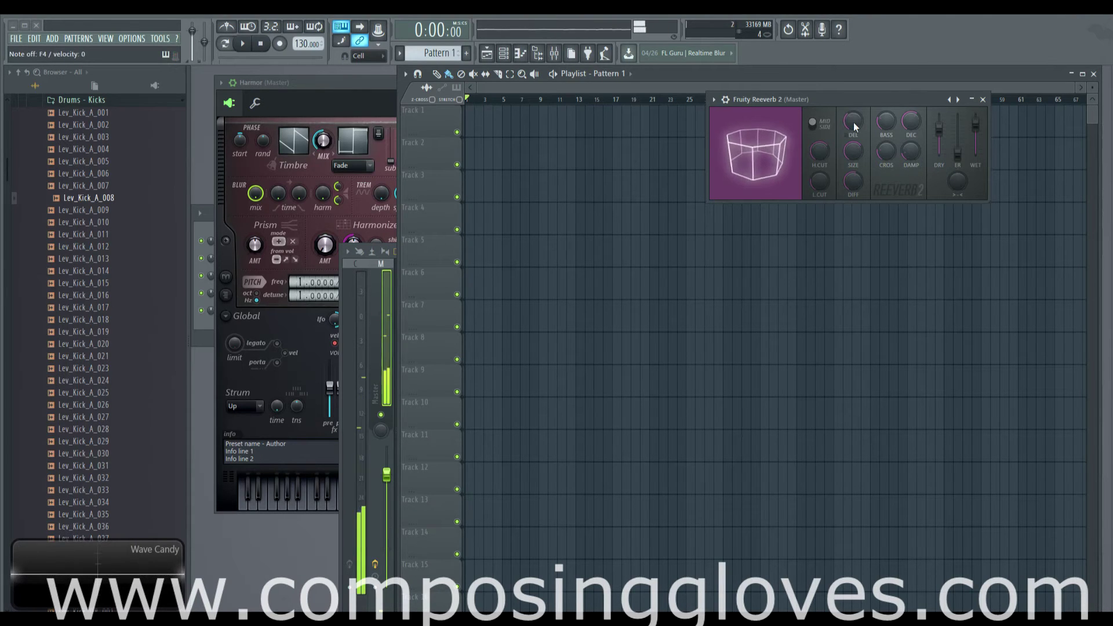
{"action": "key", "text": "c"}
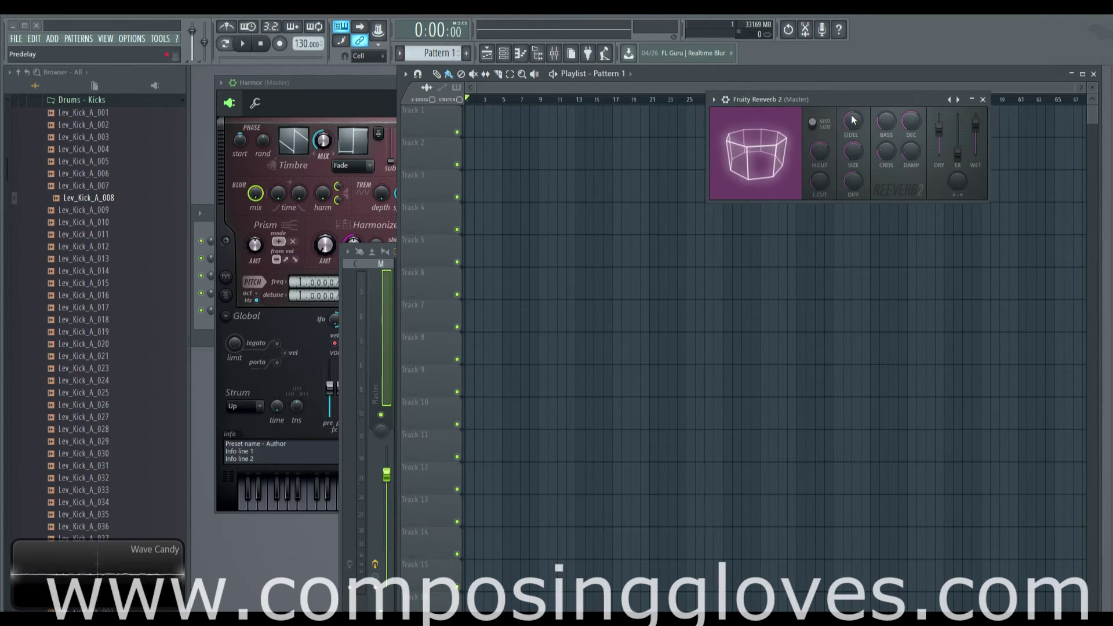
Step: Set the reverb's tempo-based predelay to 2:00 and play repeated test notes
{"action": "key", "text": "z"}
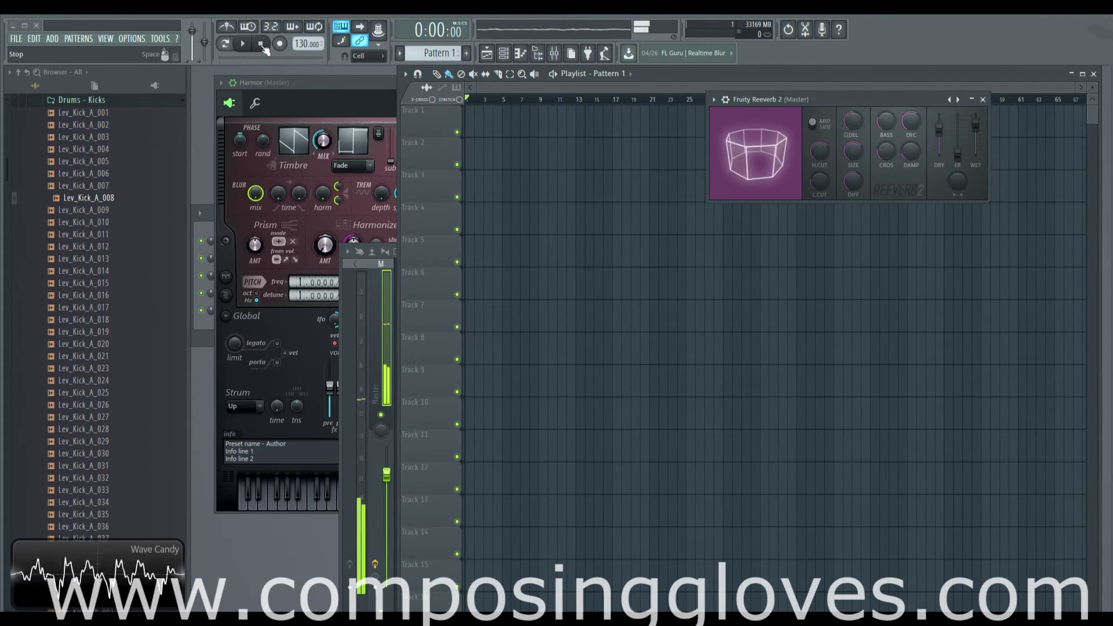
{"action": "left_click_drag", "start_coordinate": [854, 121], "coordinate": [853, 108]}
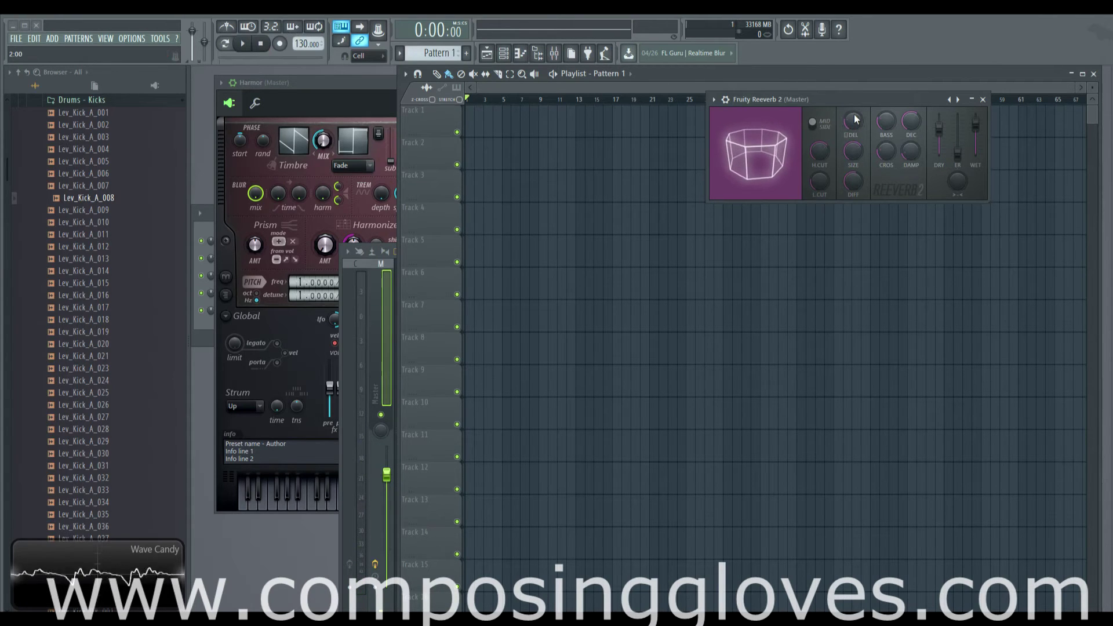
{"action": "key", "text": "n"}
{"action": "key", "text": "n"}
{"action": "key", "text": "n"}
{"action": "key", "text": "n"}
{"action": "key", "text": "n"}
{"action": "key", "text": "n"}
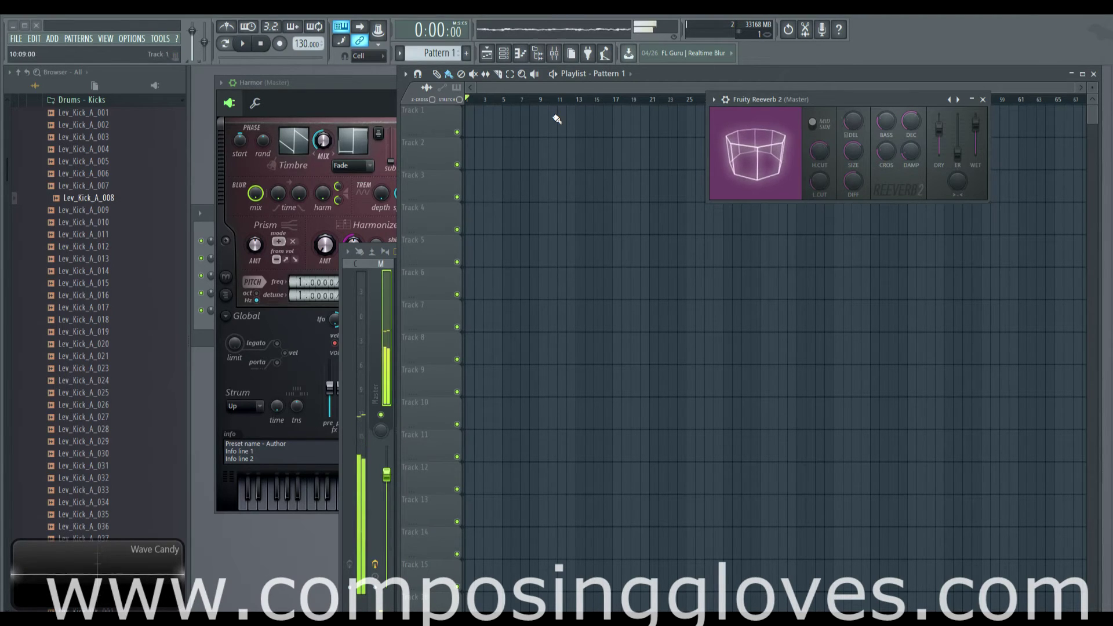
Step: Try a wet level of 38% with a shorter decay, and raise the wet level again
{"action": "left_click_drag", "start_coordinate": [974, 126], "coordinate": [974, 136]}
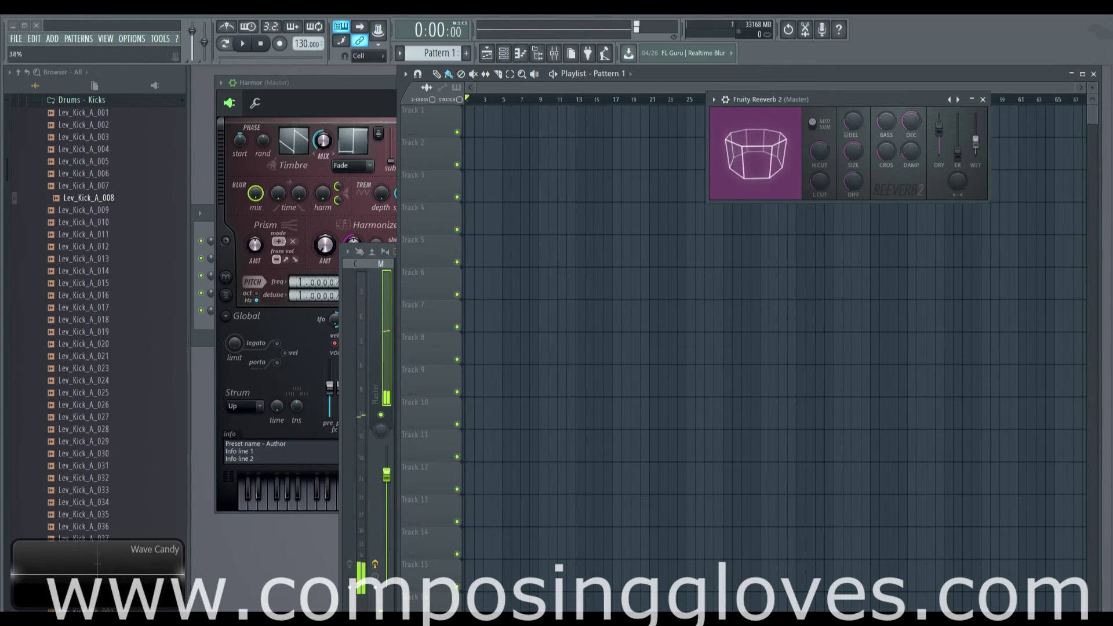
{"action": "left_click_drag", "start_coordinate": [912, 121], "coordinate": [911, 152]}
{"action": "left_click_drag", "start_coordinate": [975, 129], "coordinate": [976, 112]}
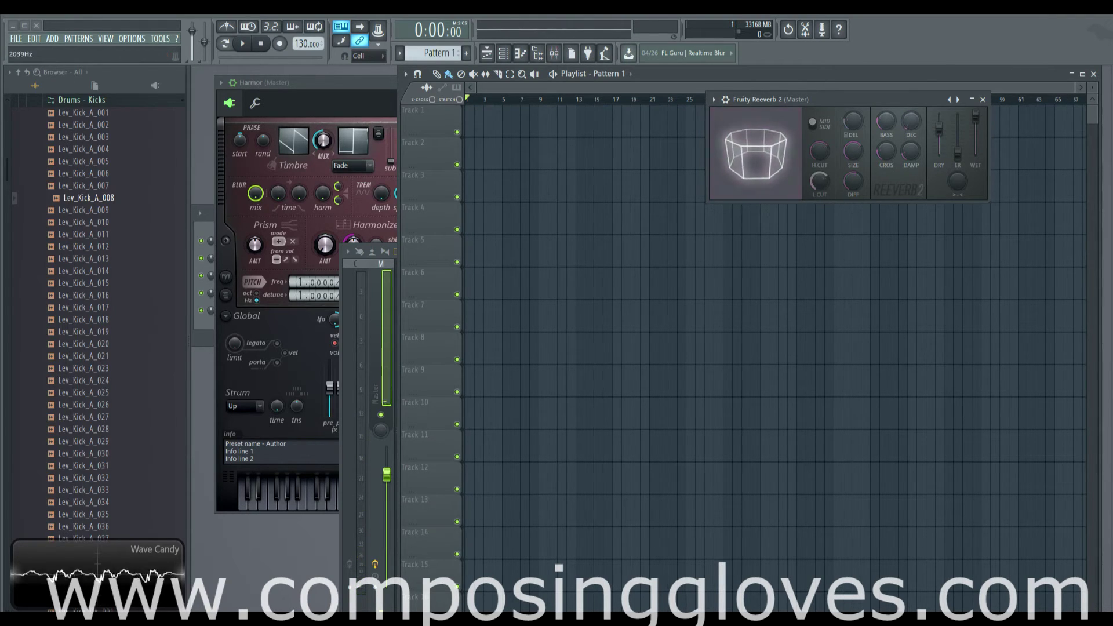
Step: Try the reverb's low cut at 2039 Hz, raise the high cut and turn the low cut back down
{"action": "left_click_drag", "start_coordinate": [821, 152], "coordinate": [820, 130]}
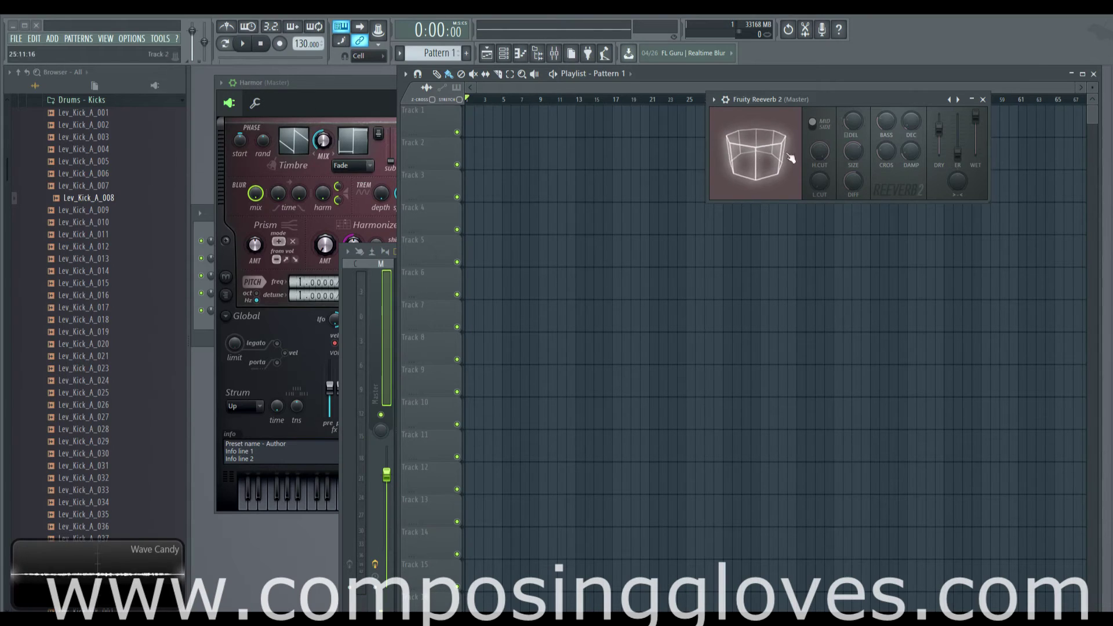
{"action": "left_click_drag", "start_coordinate": [821, 181], "coordinate": [821, 196]}
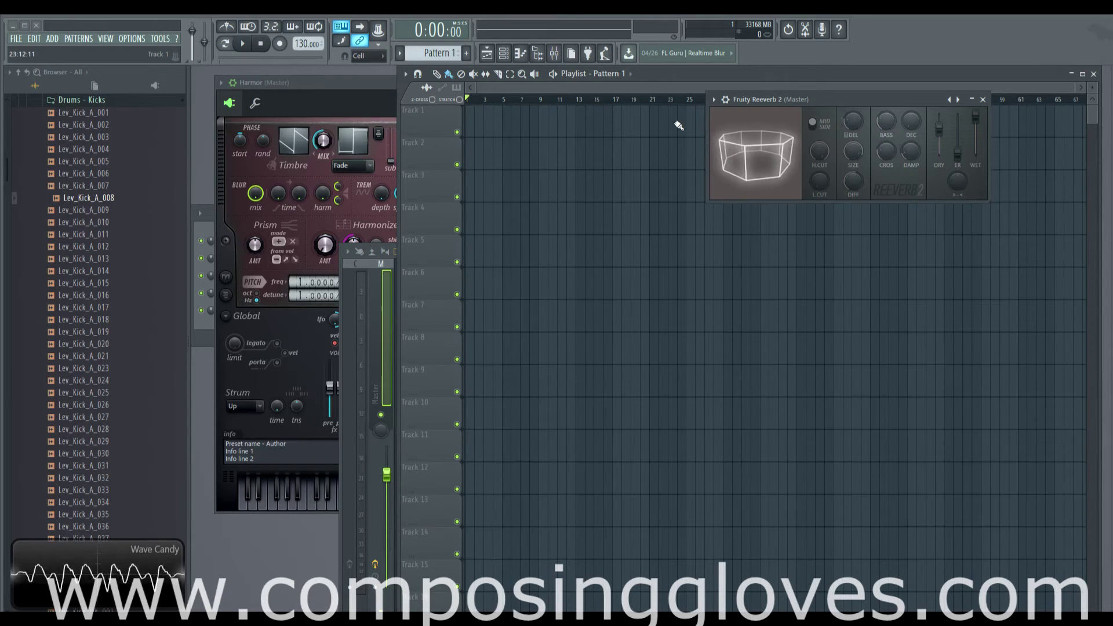
Step: Lower and raise the reverb's bass multiplier to compare its effect, playing test notes between the changes
{"action": "left_click_drag", "start_coordinate": [892, 127], "coordinate": [892, 151]}
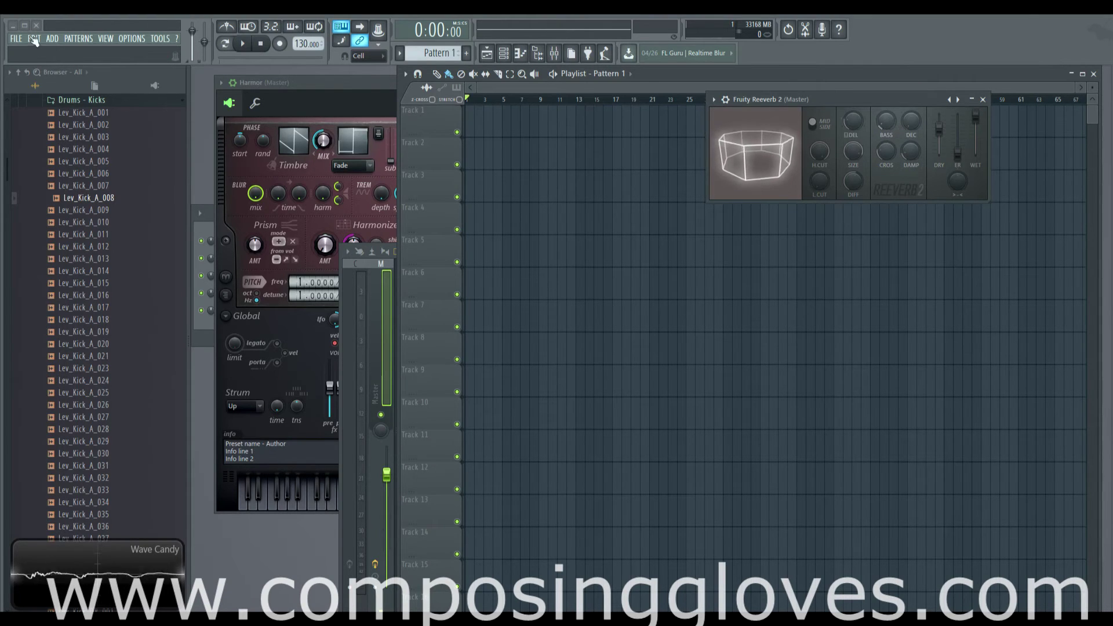
{"action": "left_click_drag", "start_coordinate": [887, 123], "coordinate": [886, 81]}
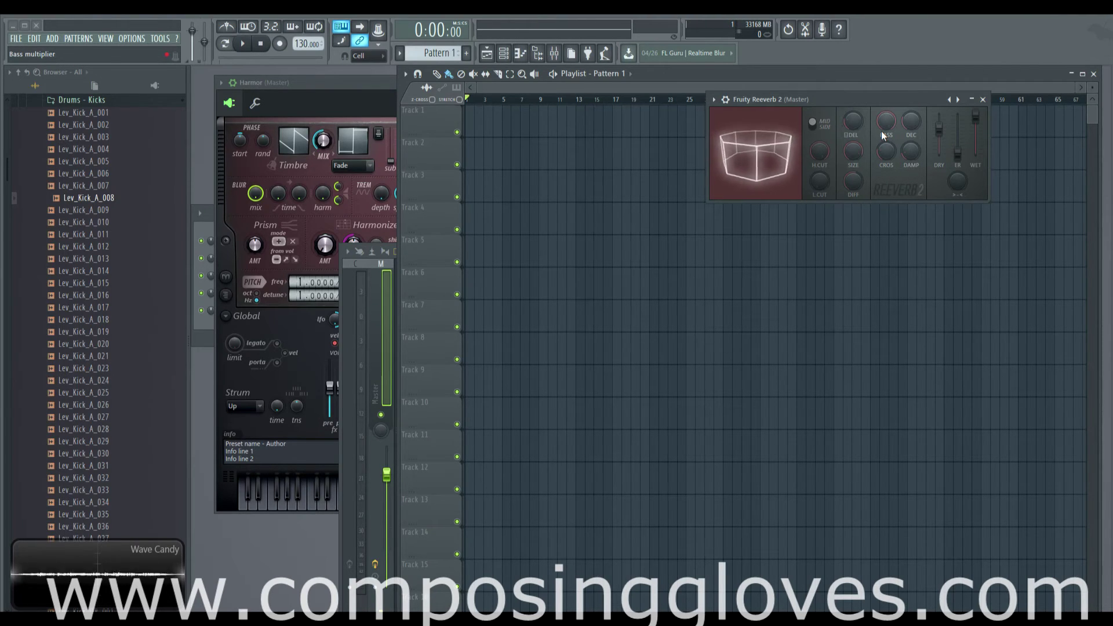
{"action": "key", "text": "c"}
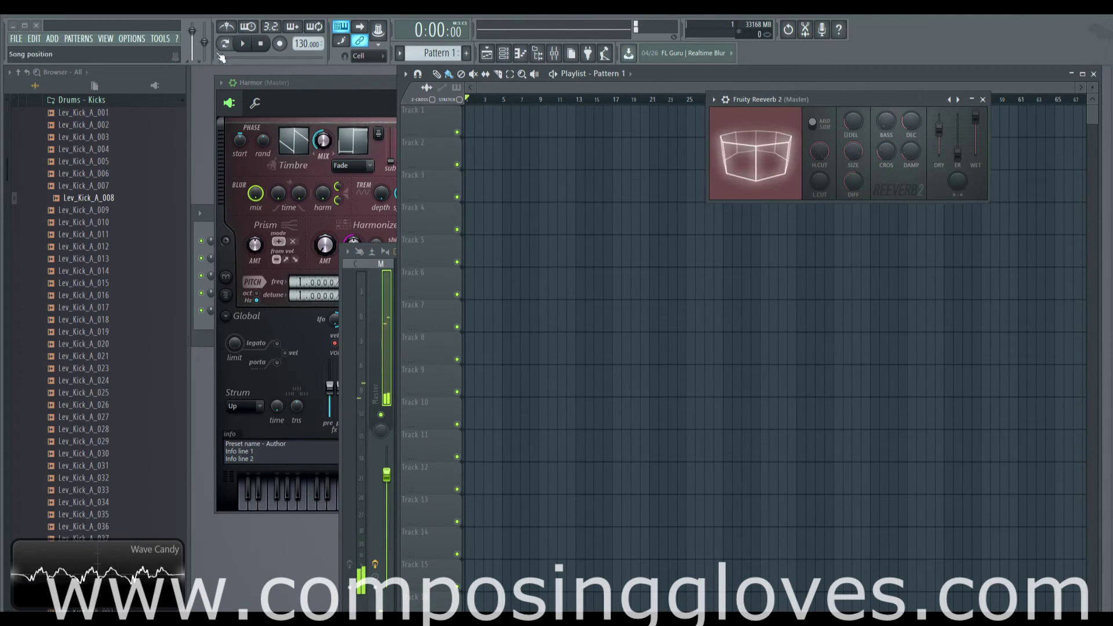
{"action": "key", "text": "c"}
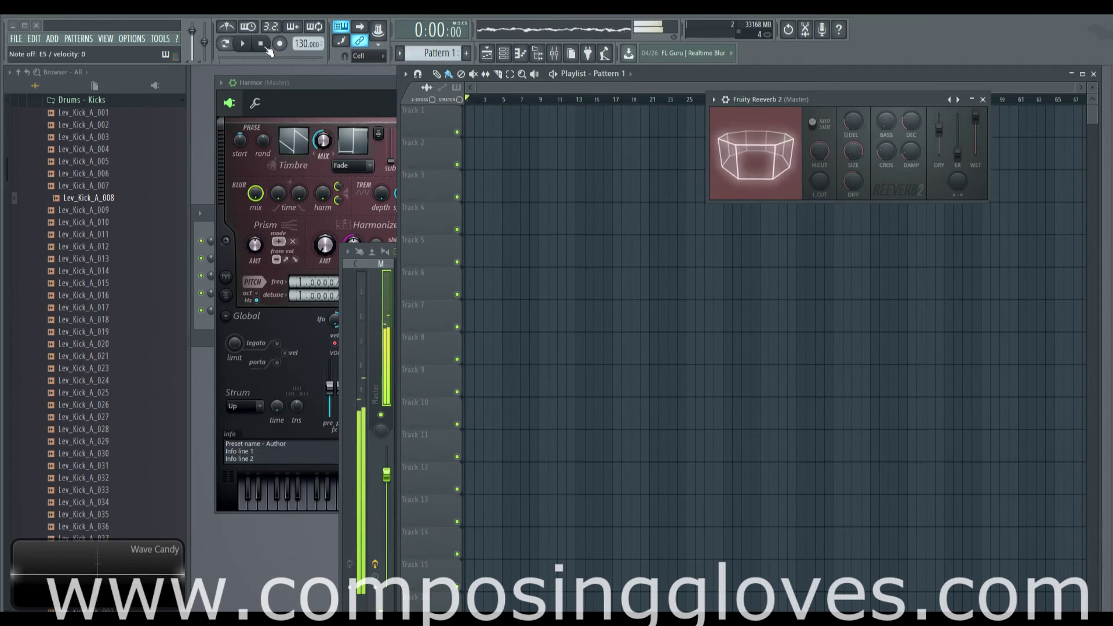
{"action": "left_click_drag", "start_coordinate": [886, 122], "coordinate": [885, 72]}
{"action": "left_click", "coordinate": [887, 154]}
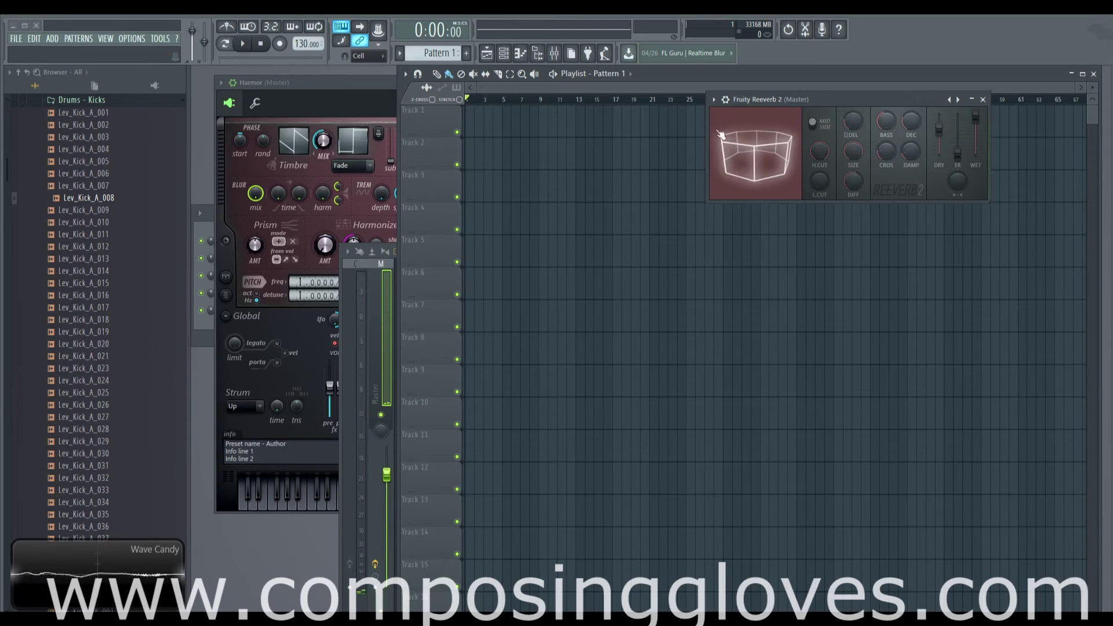
Step: Reopen the mixer, load Fruity Parametric EQ 2 in the first effect slot of Insert 1 and move its window clear of the reverb
{"action": "left_click", "coordinate": [554, 53]}
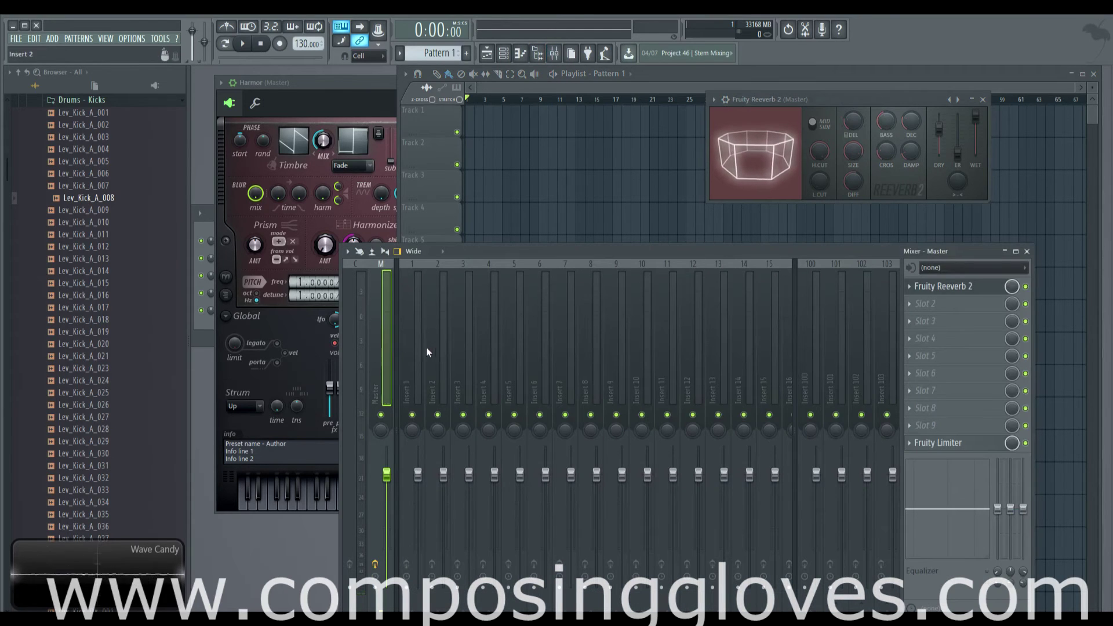
{"action": "left_click", "coordinate": [888, 301]}
{"action": "left_click", "coordinate": [944, 286]}
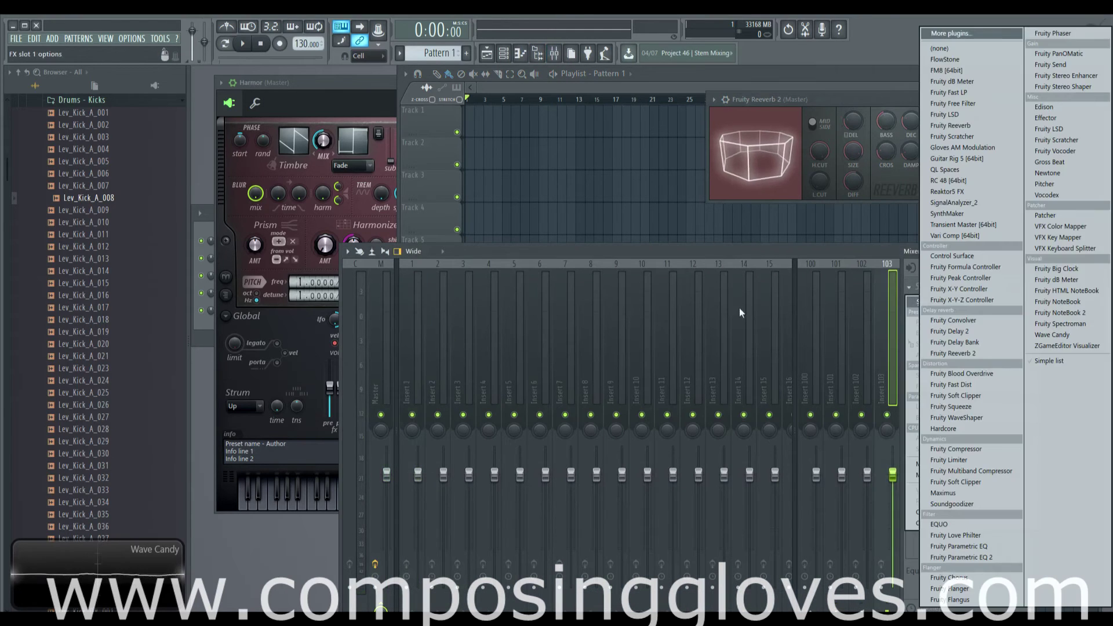
{"action": "left_click", "coordinate": [412, 330]}
{"action": "left_click", "coordinate": [412, 329]}
{"action": "left_click", "coordinate": [970, 294]}
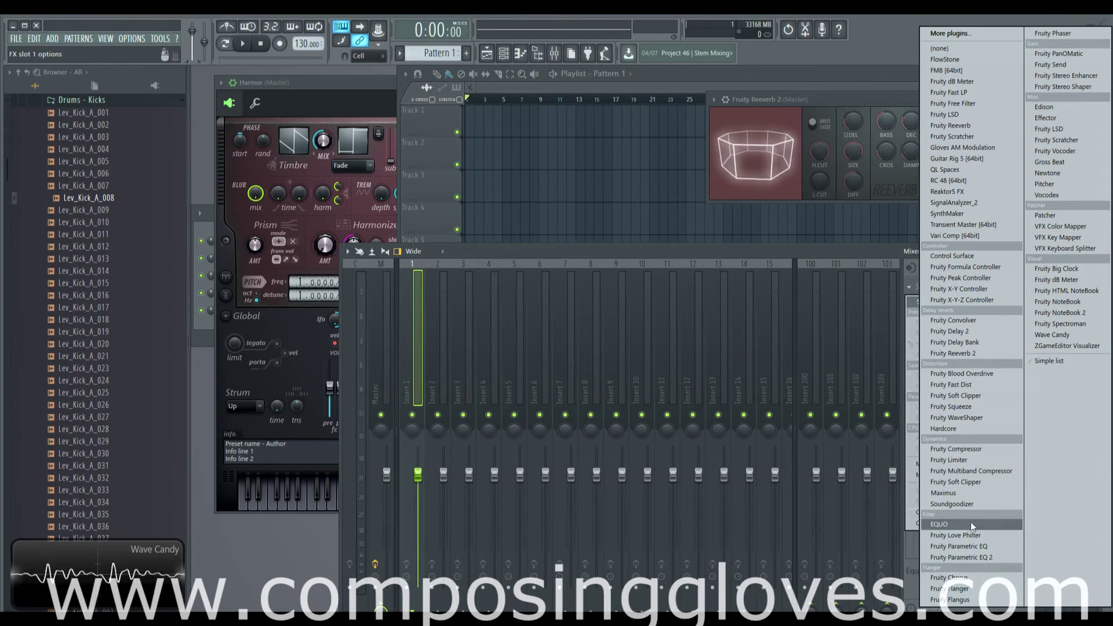
{"action": "left_click", "coordinate": [942, 553]}
{"action": "left_click_drag", "start_coordinate": [491, 190], "coordinate": [520, 133]}
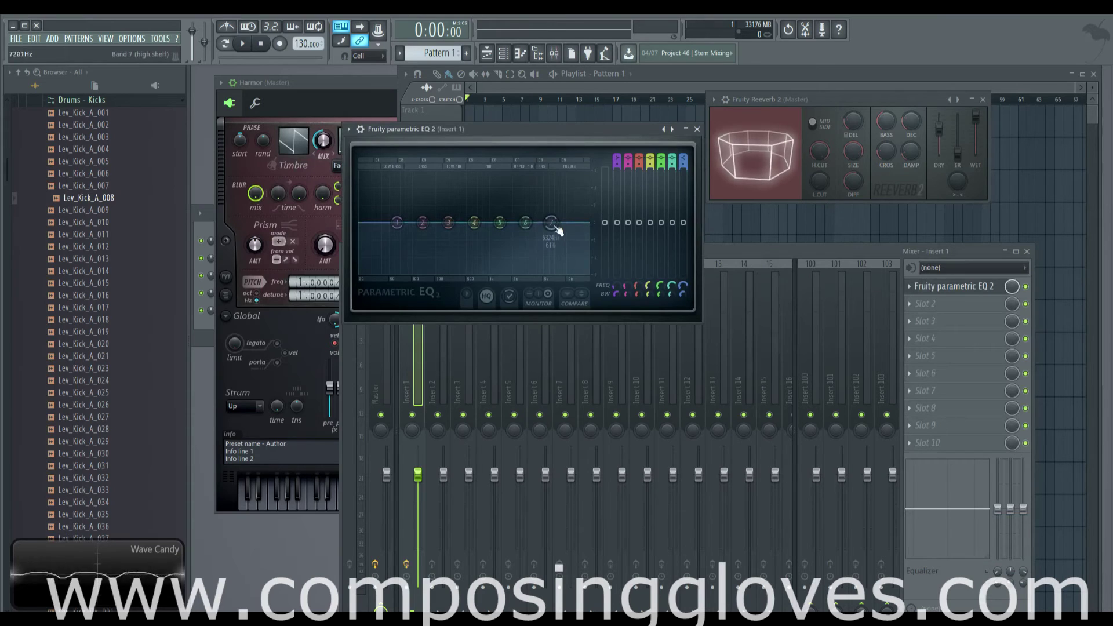
Step: Roll off the highs with EQ band 7 and the lows with band 1, and cut a narrow notch in the mids with band 4
{"action": "left_click_drag", "start_coordinate": [551, 224], "coordinate": [586, 272]}
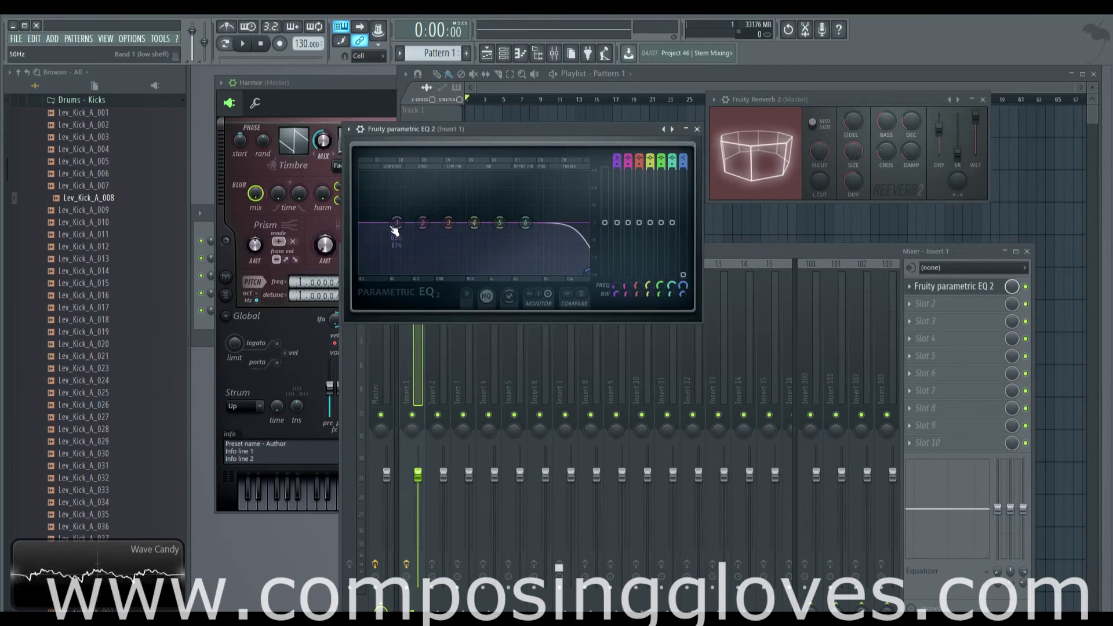
{"action": "right_click", "coordinate": [476, 226]}
{"action": "mouse_move", "coordinate": [497, 253]}
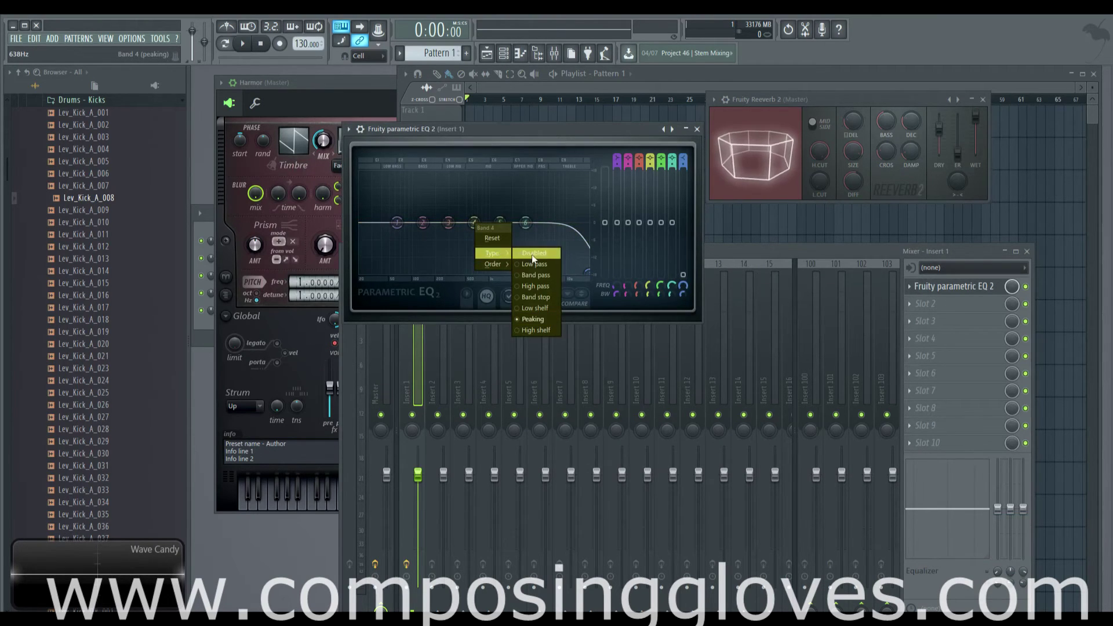
{"action": "left_click", "coordinate": [462, 218]}
{"action": "left_click_drag", "start_coordinate": [474, 223], "coordinate": [477, 275]}
{"action": "left_click_drag", "start_coordinate": [398, 224], "coordinate": [373, 273]}
{"action": "mouse_move", "coordinate": [474, 272]}
{"action": "left_mouse_down"}
{"action": "mouse_move", "coordinate": [472, 283]}
{"action": "mouse_move", "coordinate": [566, 273]}
{"action": "mouse_move", "coordinate": [435, 271]}
{"action": "mouse_move", "coordinate": [541, 273]}
{"action": "mouse_move", "coordinate": [496, 274]}
{"action": "left_mouse_up"}
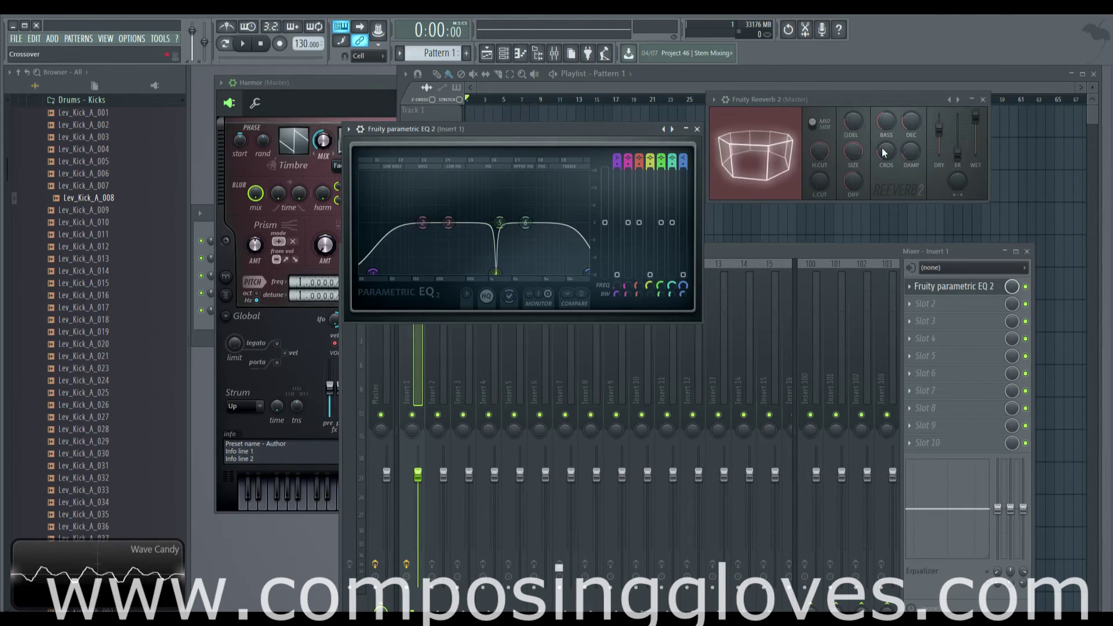
Step: Set the reverb's crossover to 627 Hz and move the EQ's band 4 notch up to near band 6
{"action": "left_click_drag", "start_coordinate": [884, 152], "coordinate": [883, 162]}
{"action": "left_click_drag", "start_coordinate": [495, 273], "coordinate": [536, 276]}
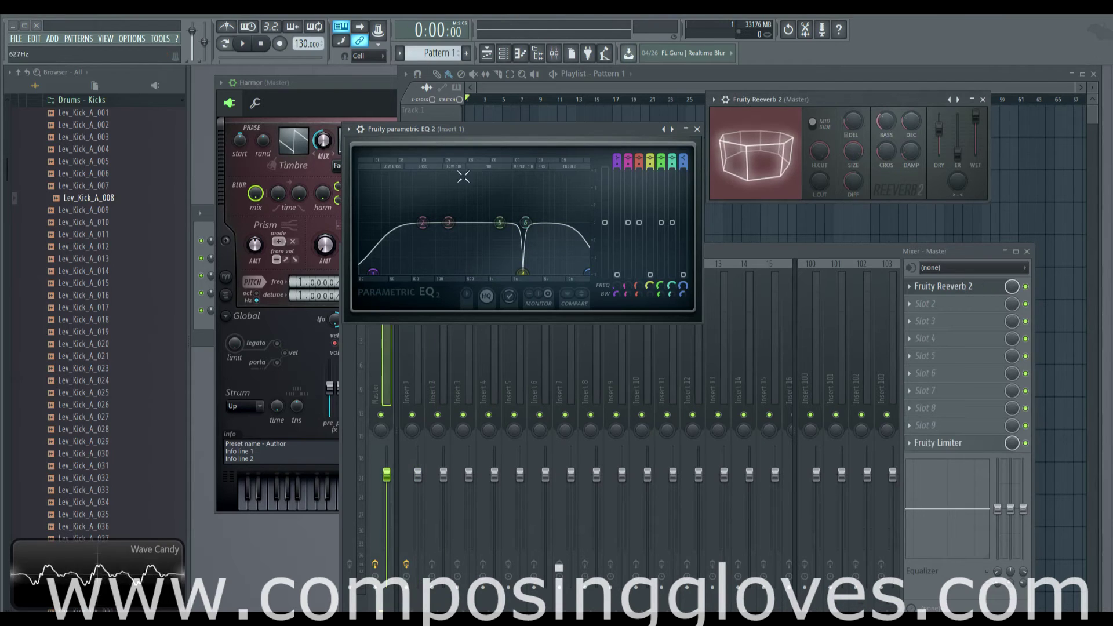
{"action": "mouse_move", "coordinate": [522, 273]}
{"action": "left_mouse_down"}
{"action": "mouse_move", "coordinate": [503, 270]}
{"action": "mouse_move", "coordinate": [525, 272]}
{"action": "left_mouse_up"}
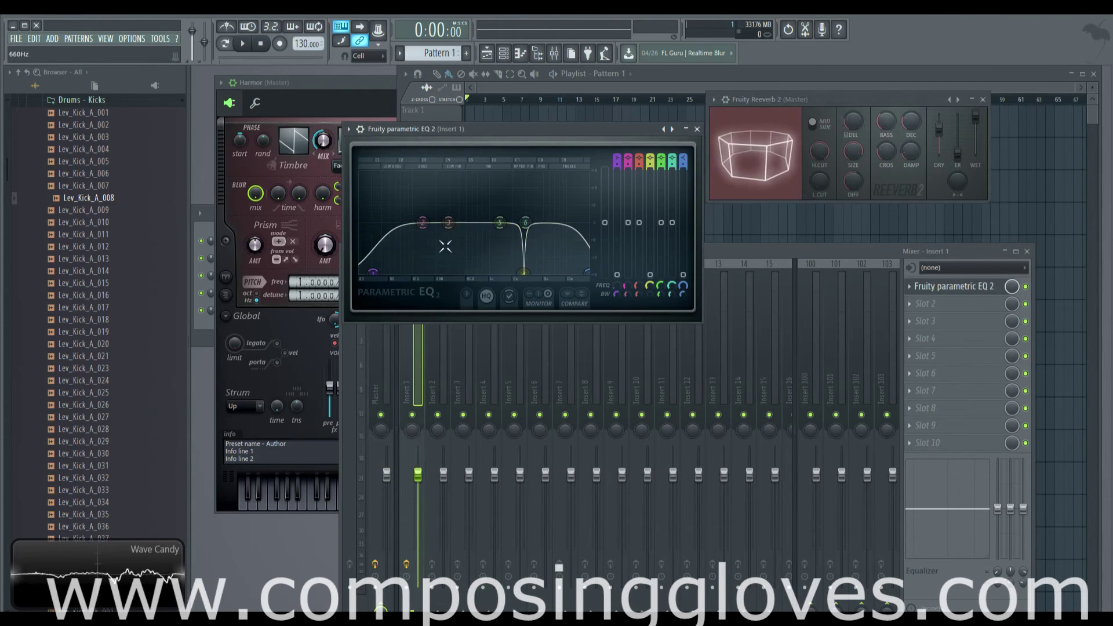
Step: Give EQ band 2 a slight low-end boost and sweep the band 4 notch down to the lows and back to the upper mids
{"action": "mouse_move", "coordinate": [435, 235]}
{"action": "left_mouse_down"}
{"action": "mouse_move", "coordinate": [433, 185]}
{"action": "mouse_move", "coordinate": [432, 220]}
{"action": "left_mouse_up"}
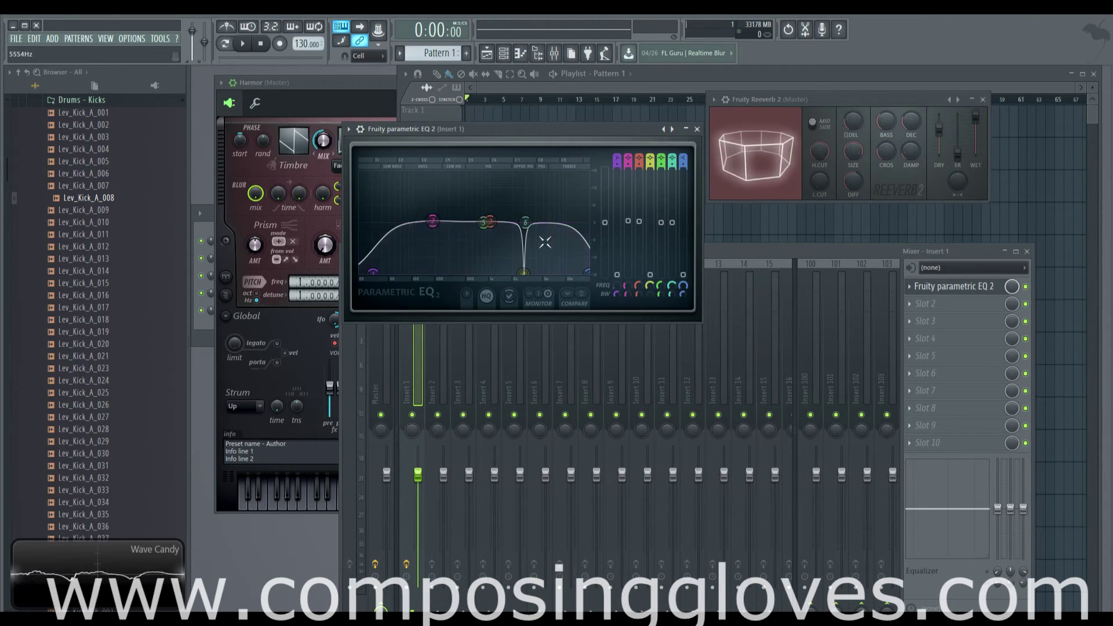
{"action": "left_click_drag", "start_coordinate": [522, 268], "coordinate": [416, 272]}
{"action": "left_click_drag", "start_coordinate": [432, 221], "coordinate": [403, 215]}
{"action": "left_click_drag", "start_coordinate": [417, 272], "coordinate": [507, 272]}
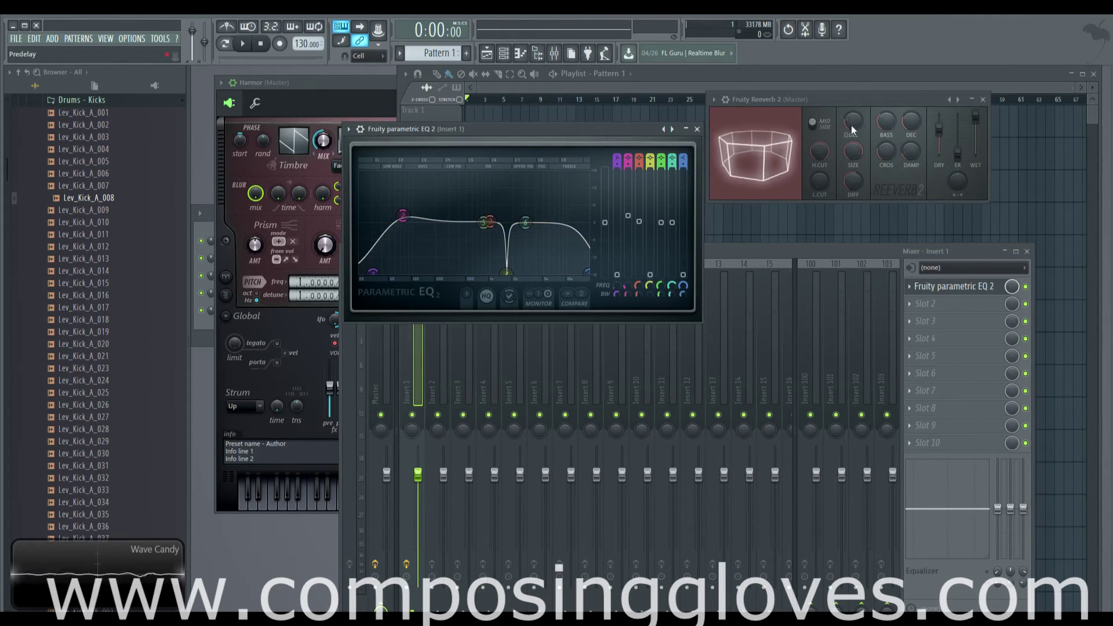
Step: Close the EQ window, return to the Master track and raise the reverb's crossover to 1790 Hz
{"action": "left_click", "coordinate": [885, 123]}
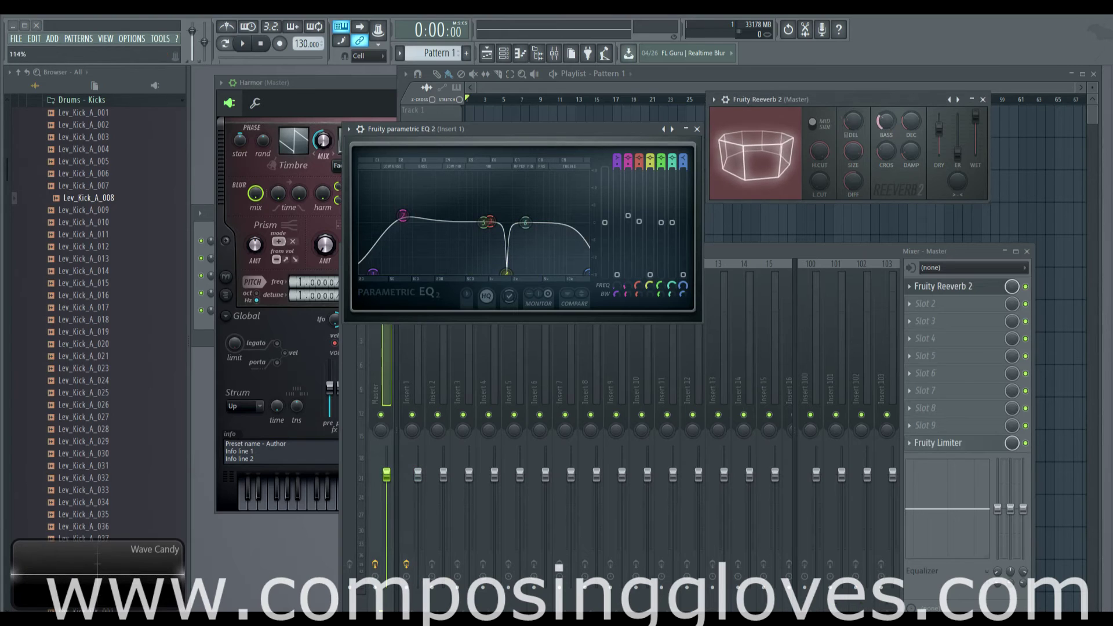
{"action": "left_click", "coordinate": [698, 129]}
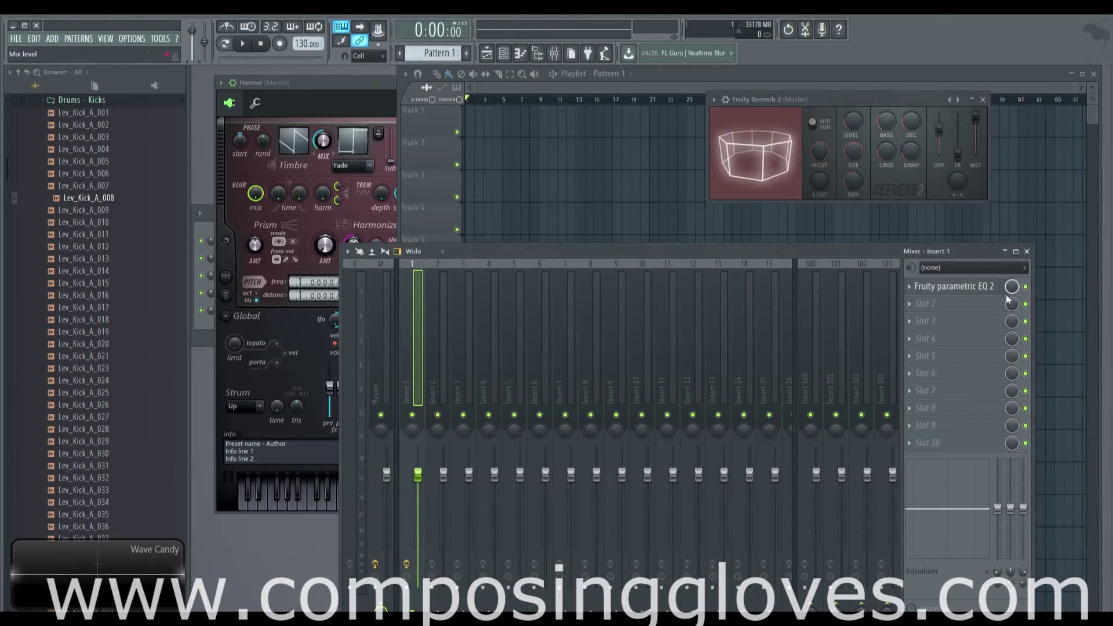
{"action": "left_click", "coordinate": [387, 313]}
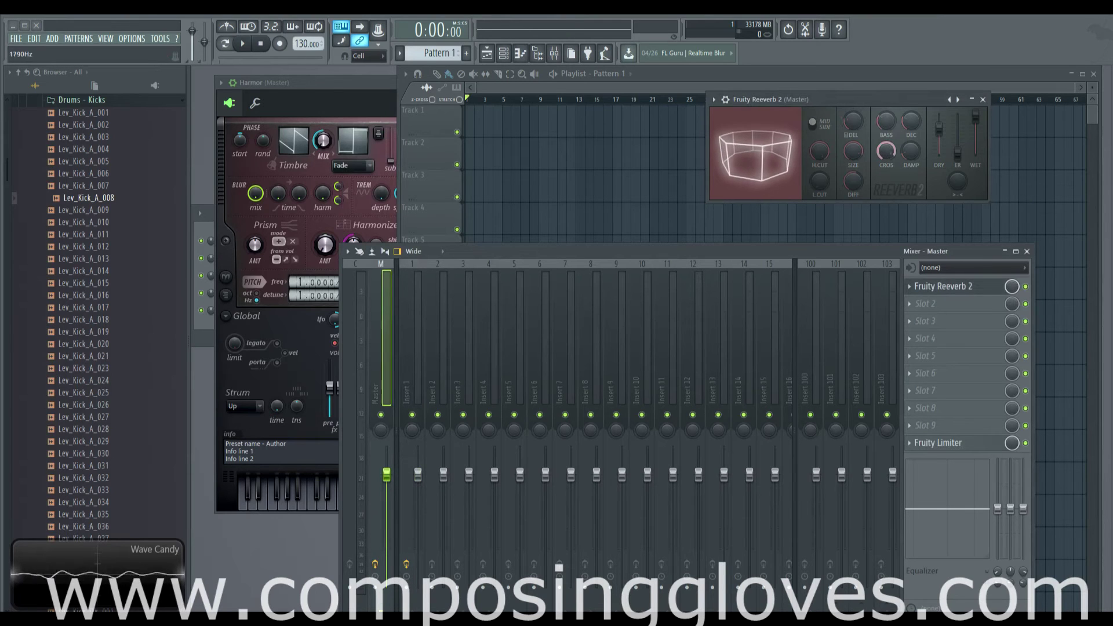
{"action": "left_click", "coordinate": [885, 155]}
Step: Play Harmor notes with the reverb's bass multiplier at 20% and at 300%, readjusting the crossover in between
{"action": "key", "text": "b"}
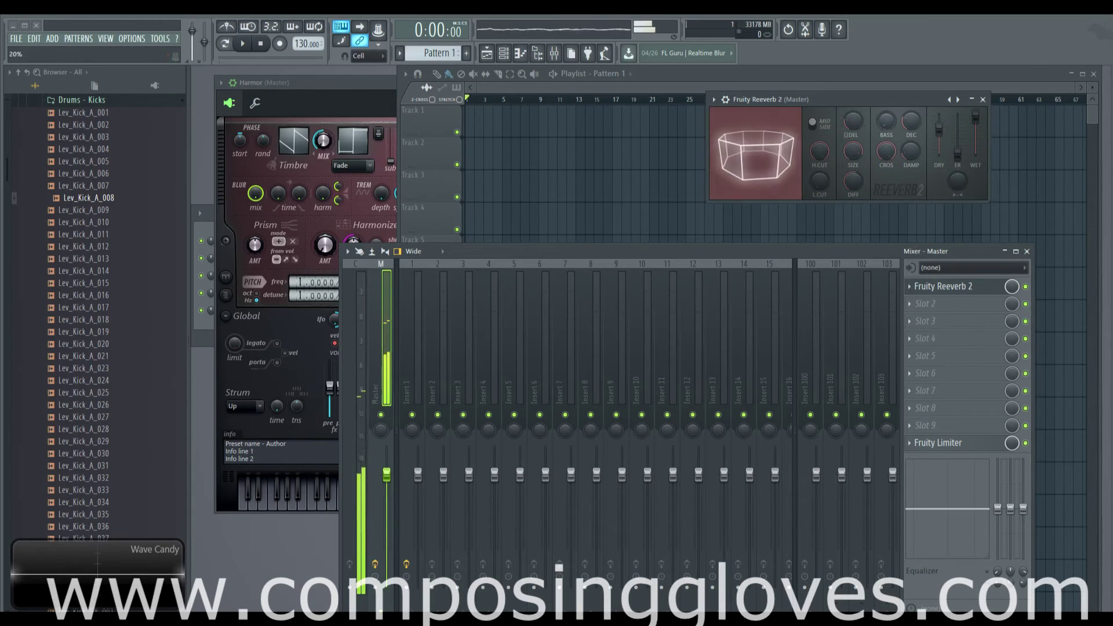
{"action": "key", "text": "z"}
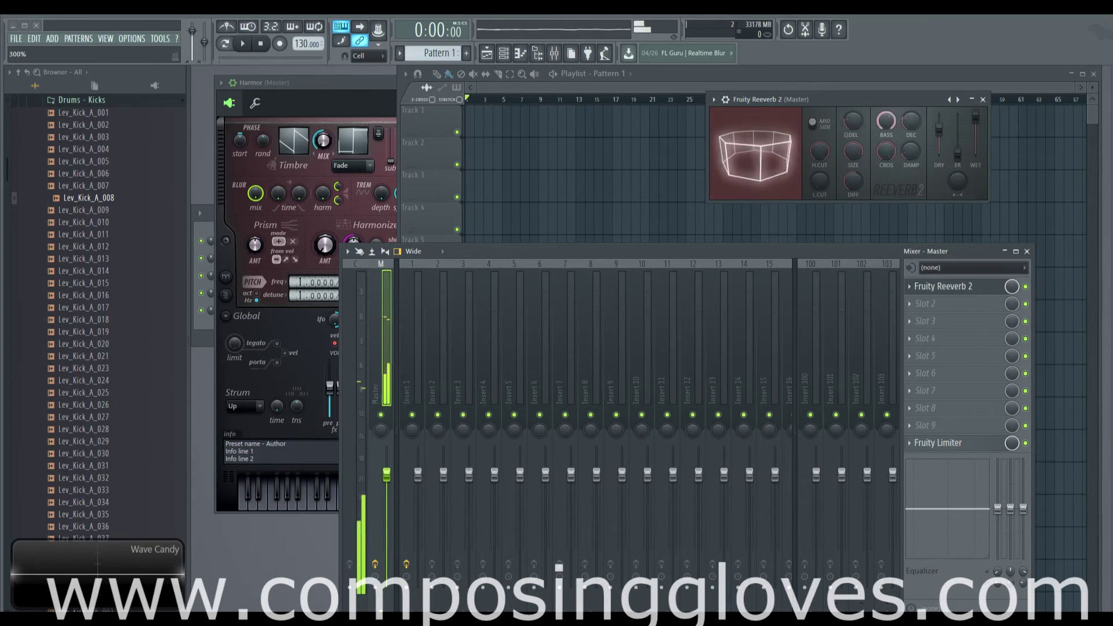
{"action": "key", "text": "c"}
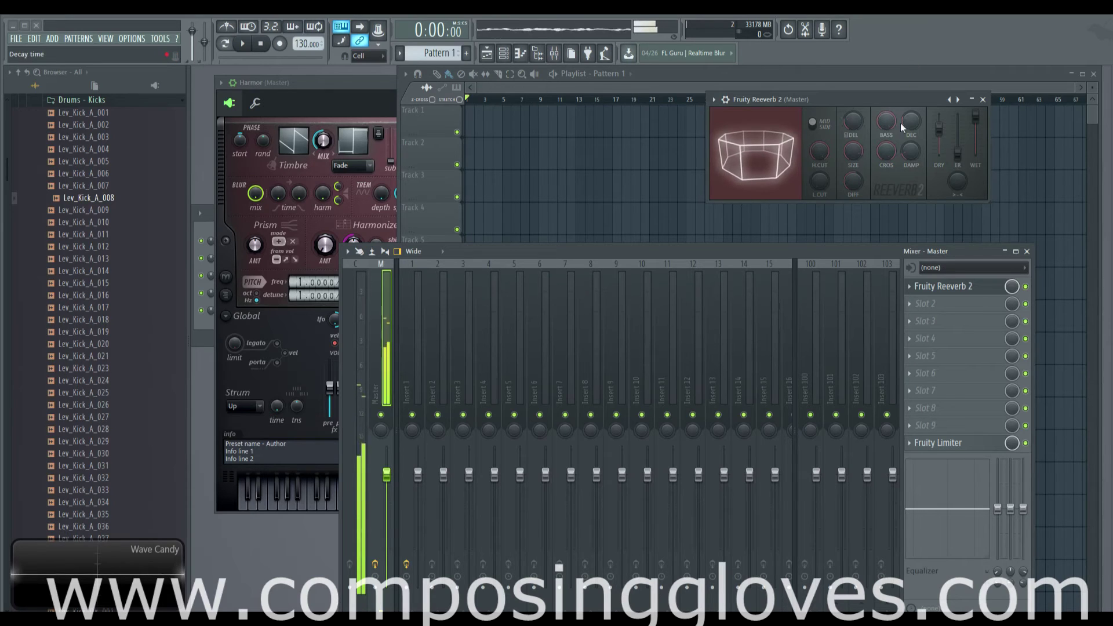
{"action": "mouse_move", "coordinate": [886, 151]}
{"action": "left_mouse_down"}
{"action": "mouse_move", "coordinate": [886, 174]}
{"action": "mouse_move", "coordinate": [884, 150]}
{"action": "left_mouse_up"}
{"action": "key", "text": "z"}
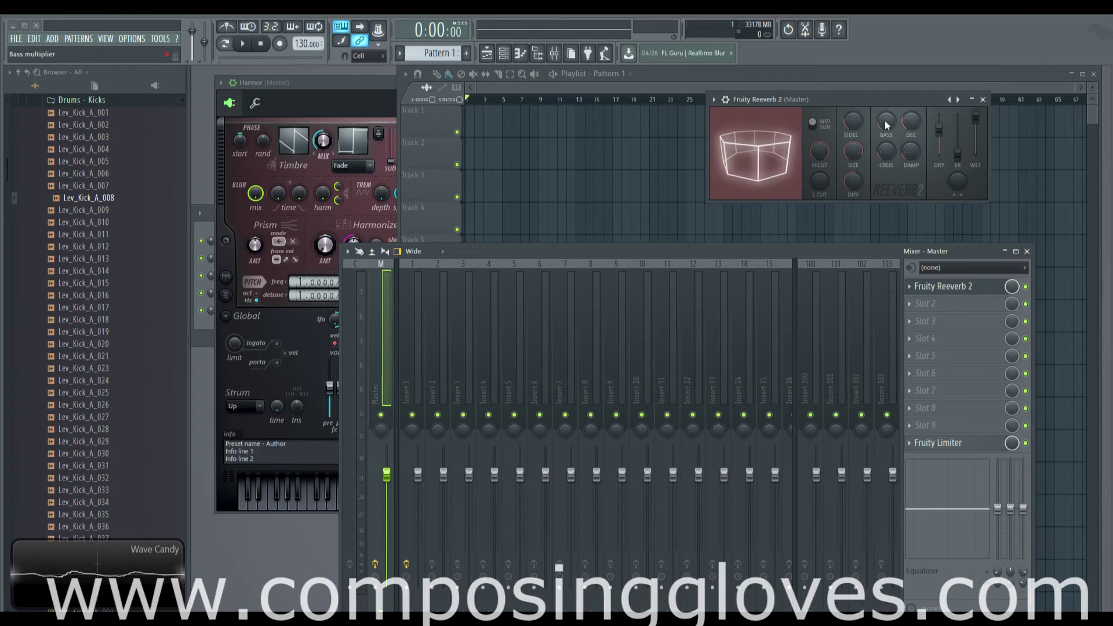
{"action": "key", "text": "z"}
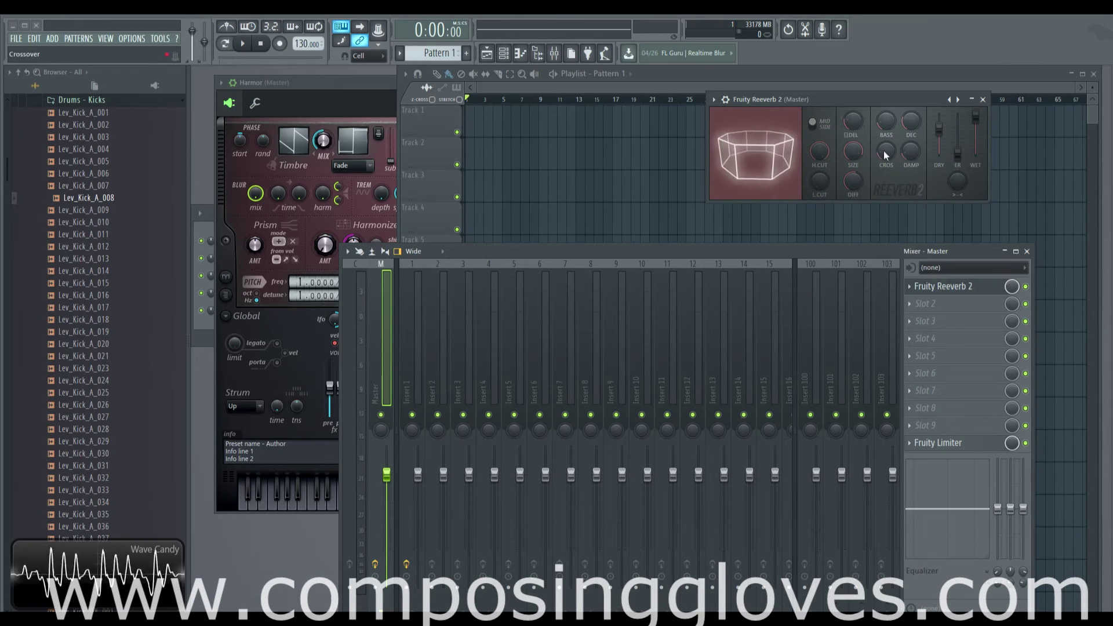
Step: Lower the reverb's high damping to 4.3 kHz, readjust it and raise it again while playing notes
{"action": "left_click_drag", "start_coordinate": [913, 152], "coordinate": [912, 152]}
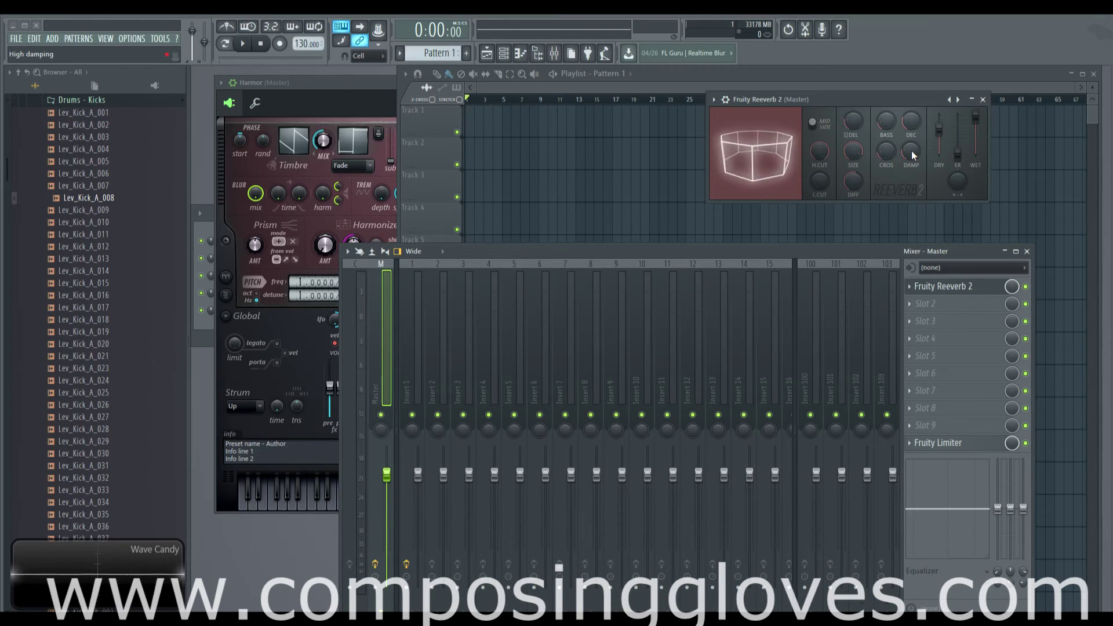
{"action": "left_click_drag", "start_coordinate": [911, 151], "coordinate": [911, 165]}
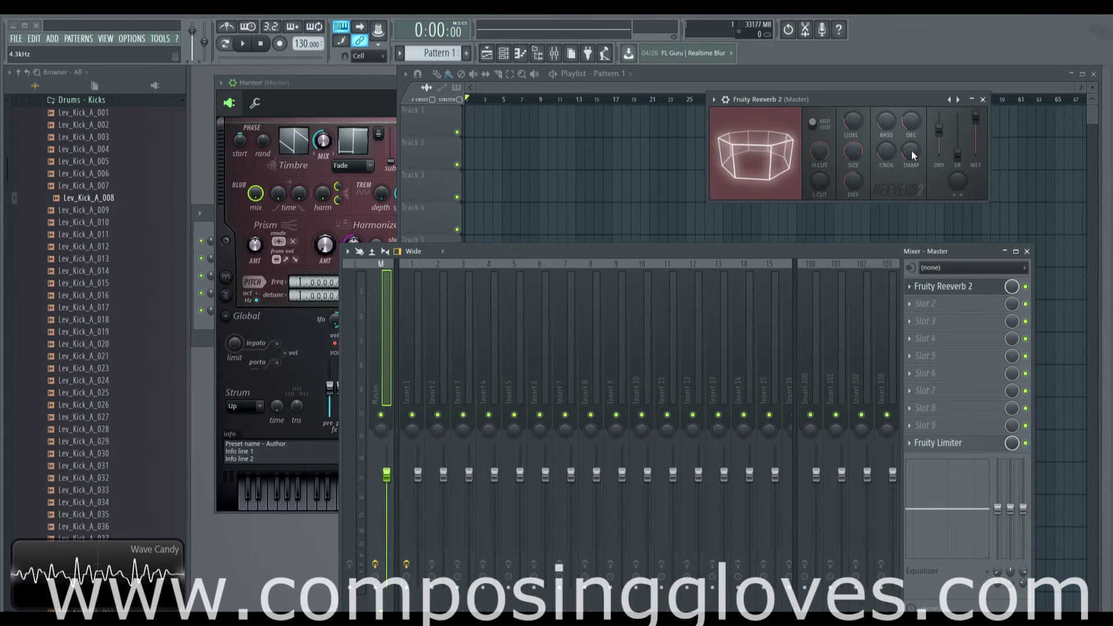
{"action": "left_click_drag", "start_coordinate": [911, 151], "coordinate": [911, 156]}
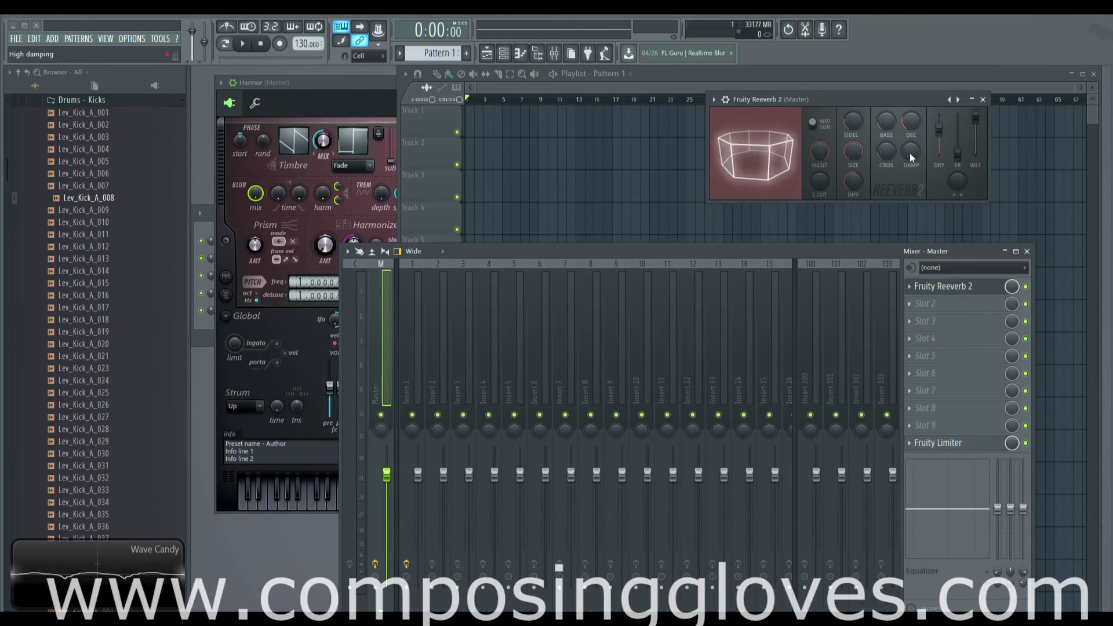
{"action": "left_click_drag", "start_coordinate": [909, 154], "coordinate": [910, 139]}
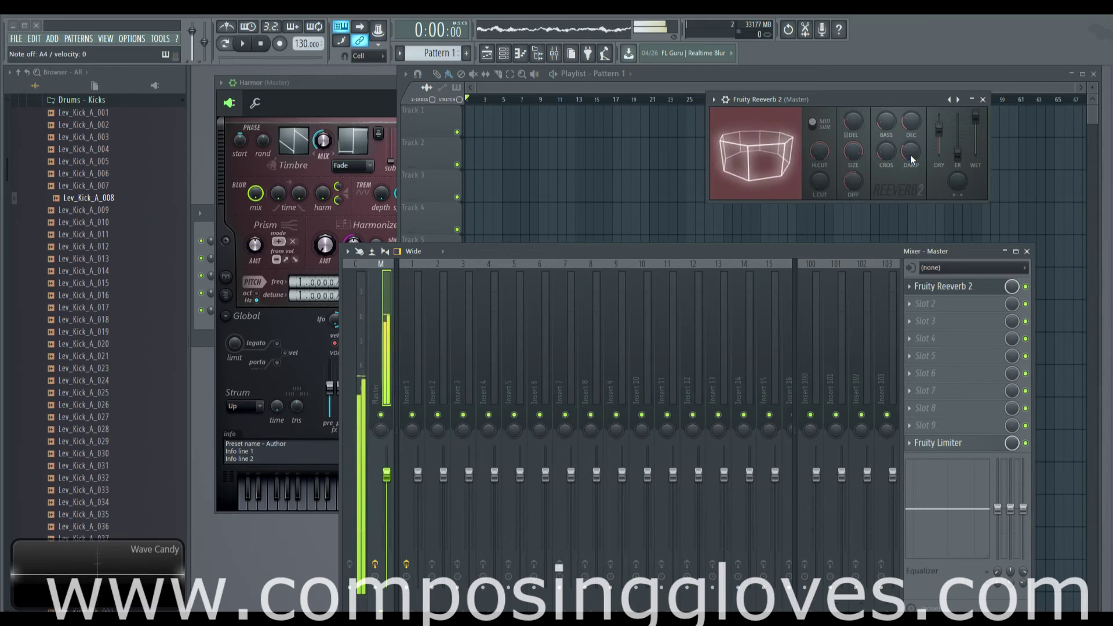
{"action": "left_click_drag", "start_coordinate": [910, 155], "coordinate": [910, 133]}
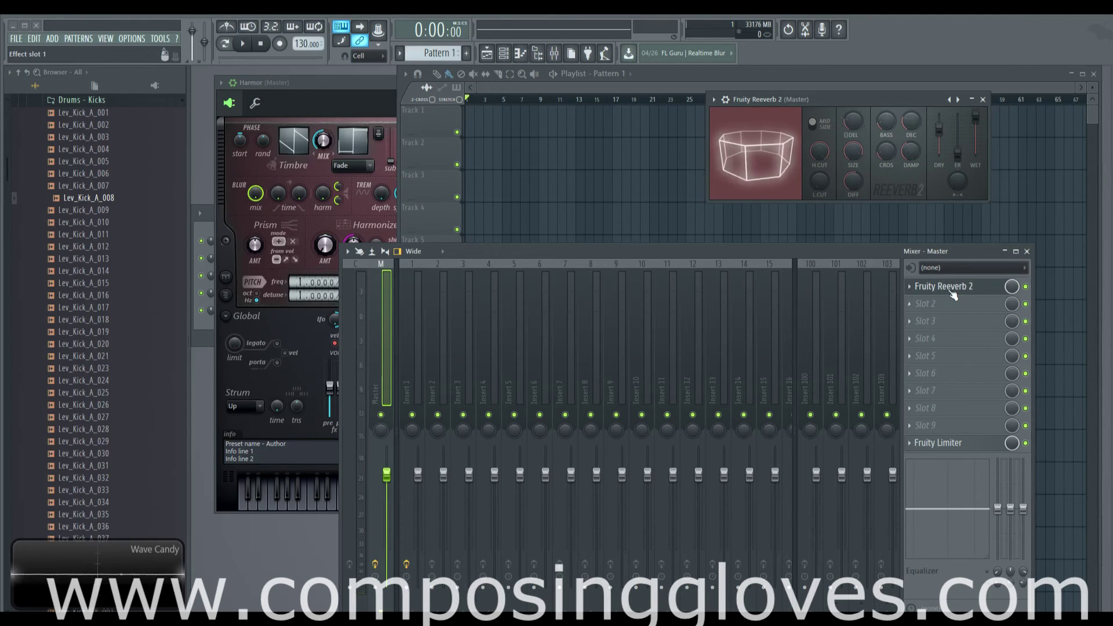
Step: Bypass Fruity Parametric EQ 2 on Insert 1 and reopen its window
{"action": "left_click", "coordinate": [440, 331]}
{"action": "left_click", "coordinate": [490, 336]}
{"action": "left_click", "coordinate": [442, 334]}
{"action": "left_click", "coordinate": [590, 333]}
{"action": "left_click", "coordinate": [428, 330]}
{"action": "left_click", "coordinate": [606, 332]}
{"action": "left_click", "coordinate": [412, 329]}
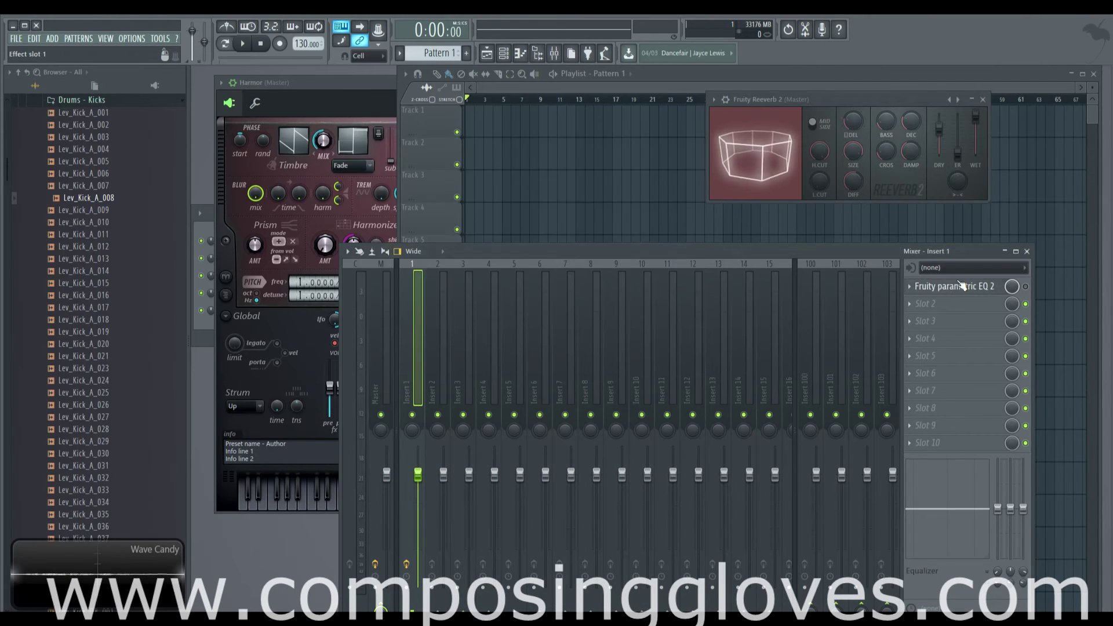
{"action": "left_click", "coordinate": [960, 286]}
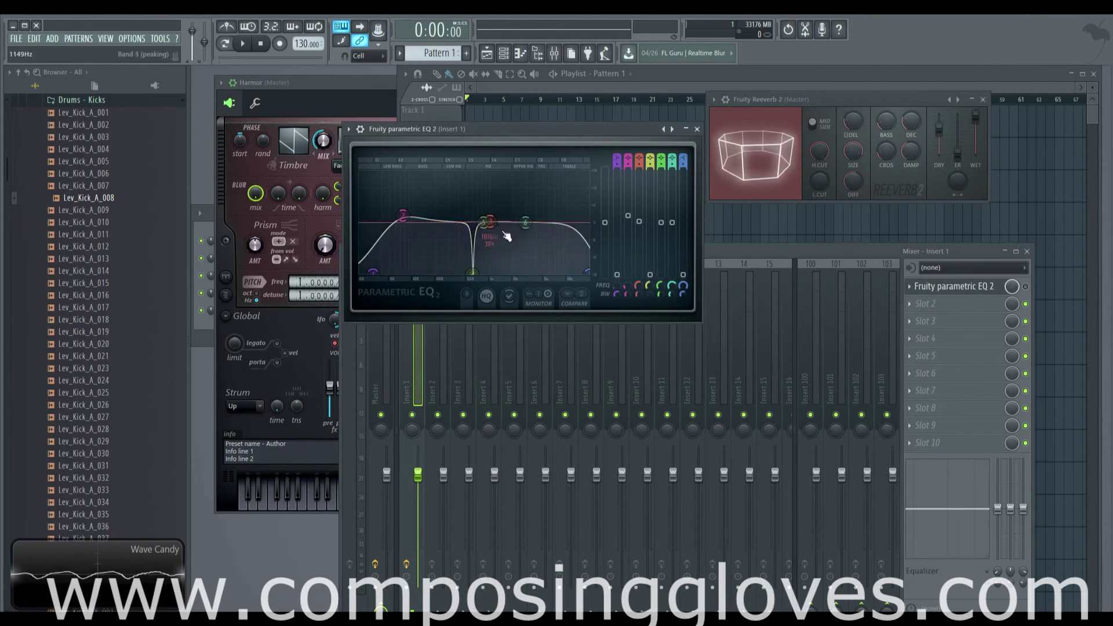
Step: Sweep EQ band 7's high shelf down to about 560 Hz and back, raise band 6 slightly and move band 4's notch beneath it
{"action": "mouse_move", "coordinate": [471, 273]}
{"action": "left_mouse_down"}
{"action": "mouse_move", "coordinate": [504, 271]}
{"action": "mouse_move", "coordinate": [445, 269]}
{"action": "mouse_move", "coordinate": [490, 273]}
{"action": "mouse_move", "coordinate": [459, 272]}
{"action": "left_mouse_up"}
{"action": "left_click_drag", "start_coordinate": [525, 224], "coordinate": [519, 269]}
{"action": "left_click_drag", "start_coordinate": [588, 272], "coordinate": [517, 211]}
{"action": "left_click_drag", "start_coordinate": [508, 257], "coordinate": [586, 261]}
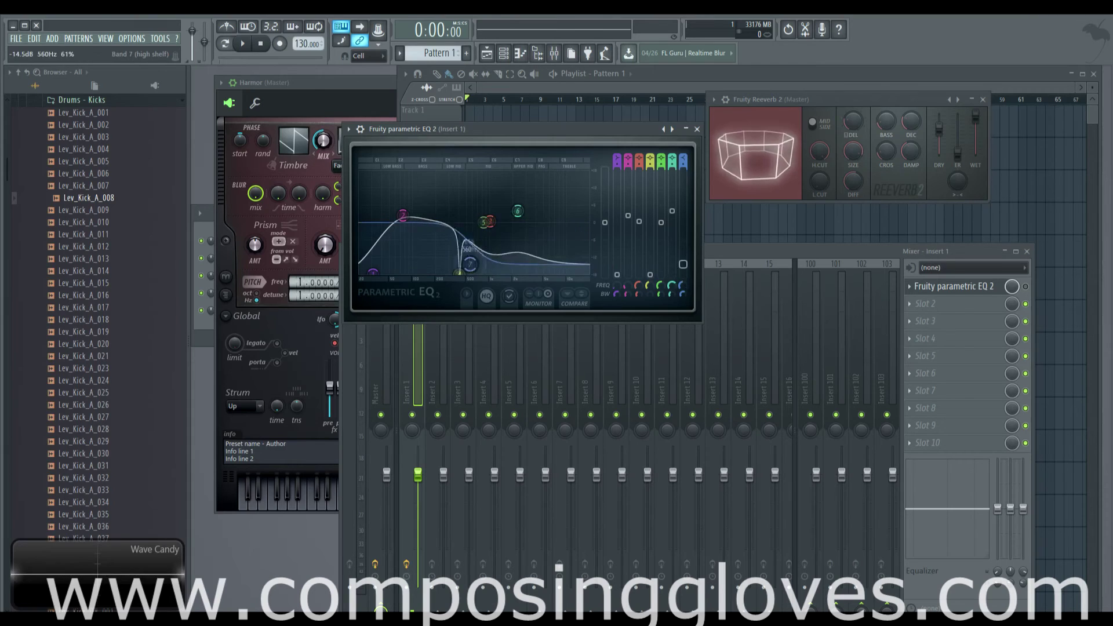
{"action": "left_click_drag", "start_coordinate": [459, 272], "coordinate": [519, 272]}
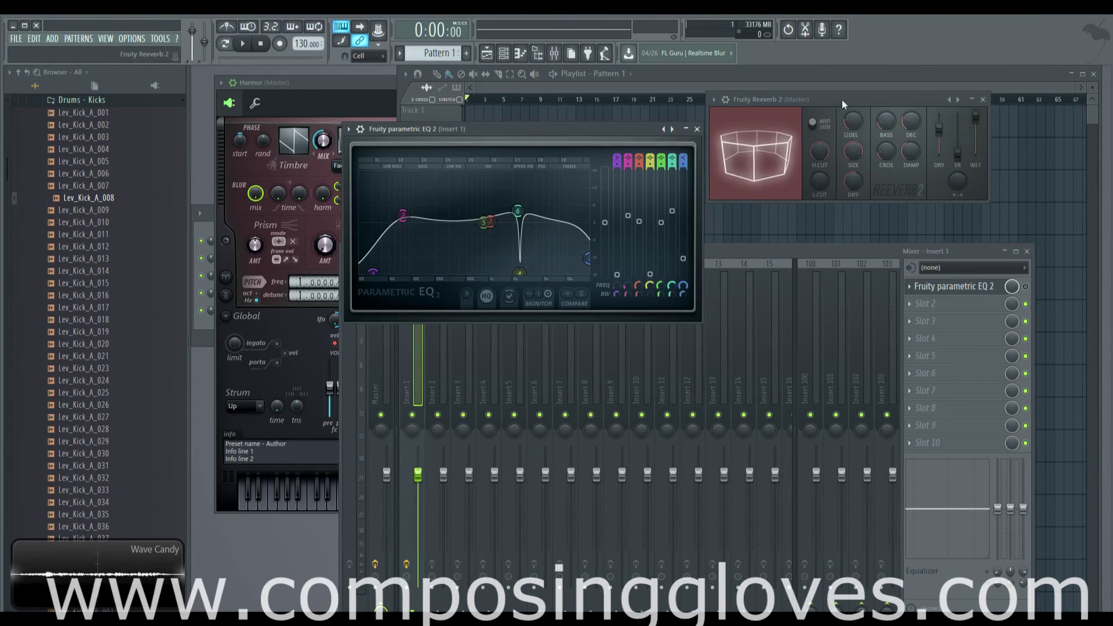
Step: Lower the reverb's high damping to 0.5 kHz and play Harmor notes to hear the darker tail
{"action": "left_click", "coordinate": [878, 102]}
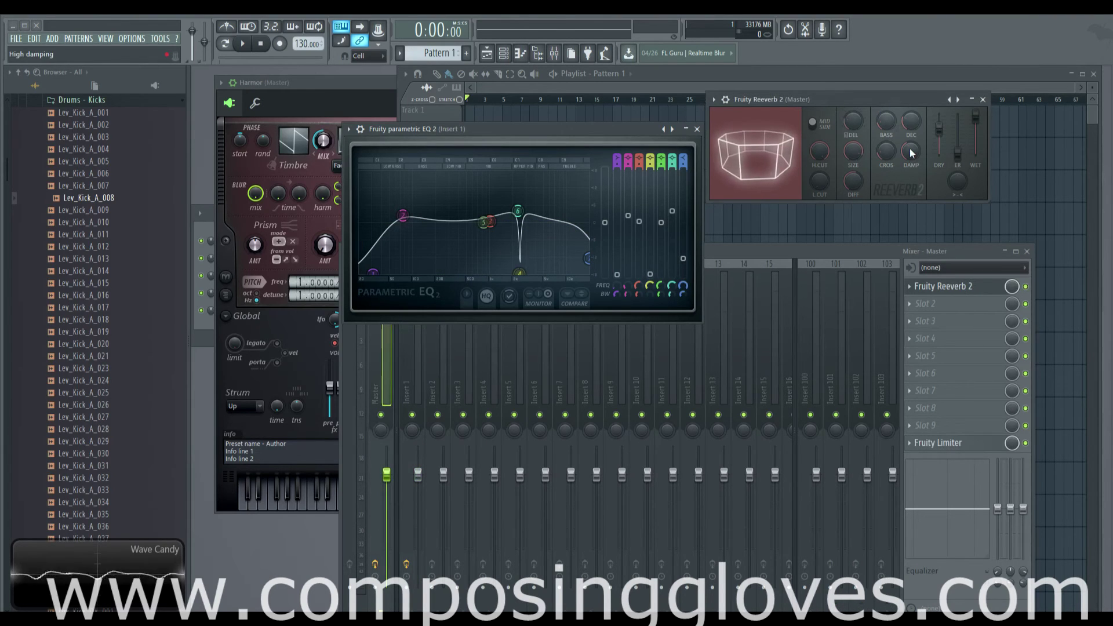
{"action": "left_click_drag", "start_coordinate": [910, 153], "coordinate": [911, 166]}
{"action": "key", "text": "z"}
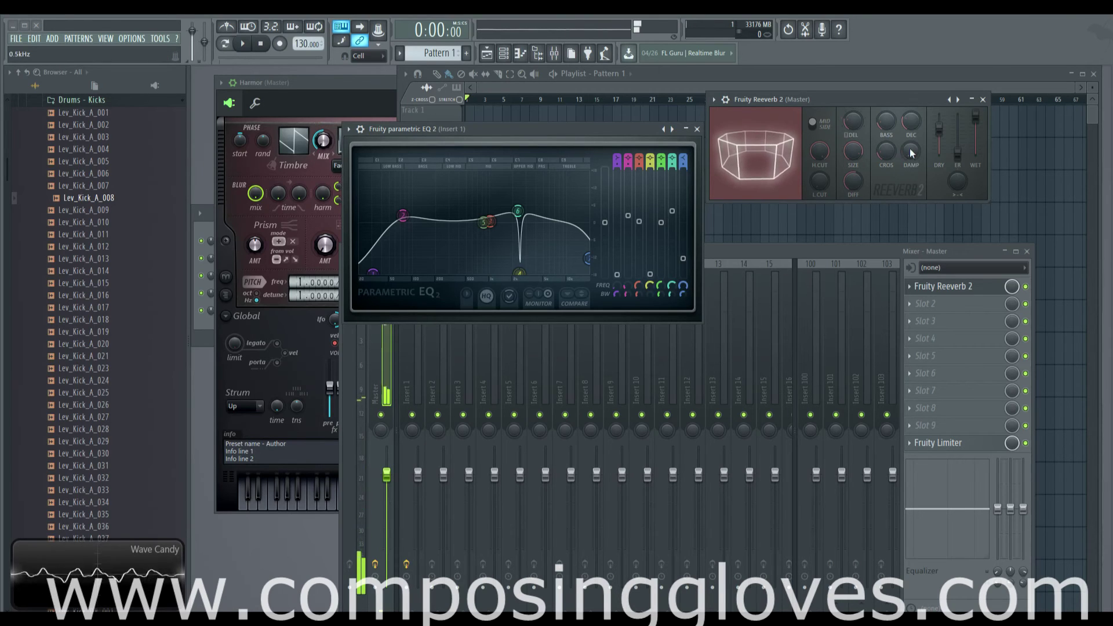
{"action": "key", "text": "n"}
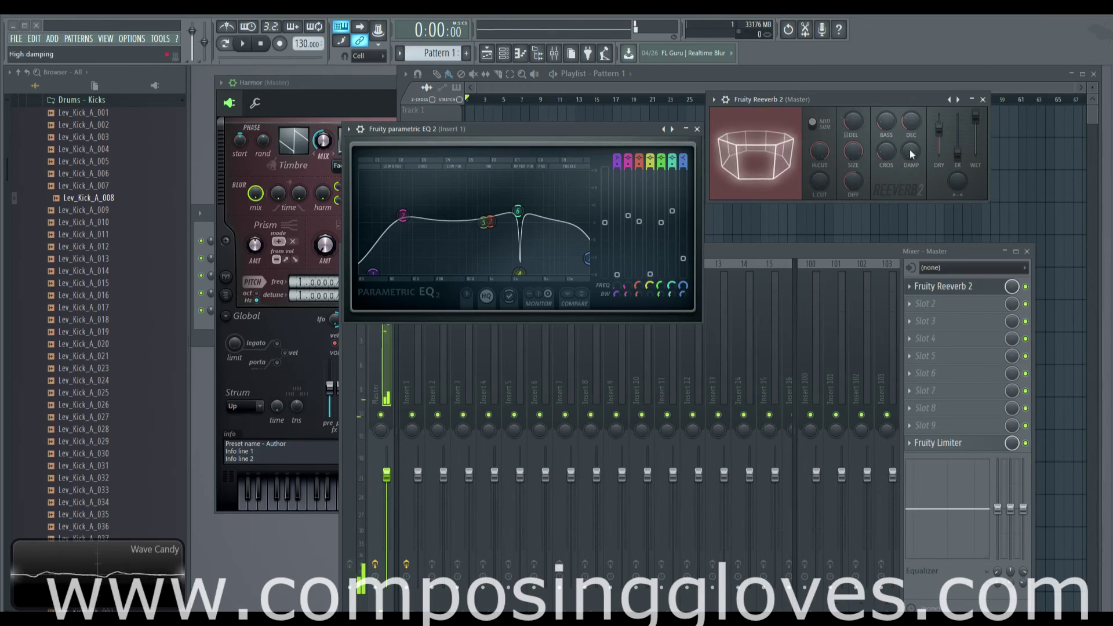
Step: Sweep EQ band 7's high shelf down to about 218 Hz and back to the highs, leaving band 4's notch in the mids
{"action": "left_click_drag", "start_coordinate": [587, 258], "coordinate": [448, 259]}
{"action": "left_click_drag", "start_coordinate": [520, 273], "coordinate": [419, 250]}
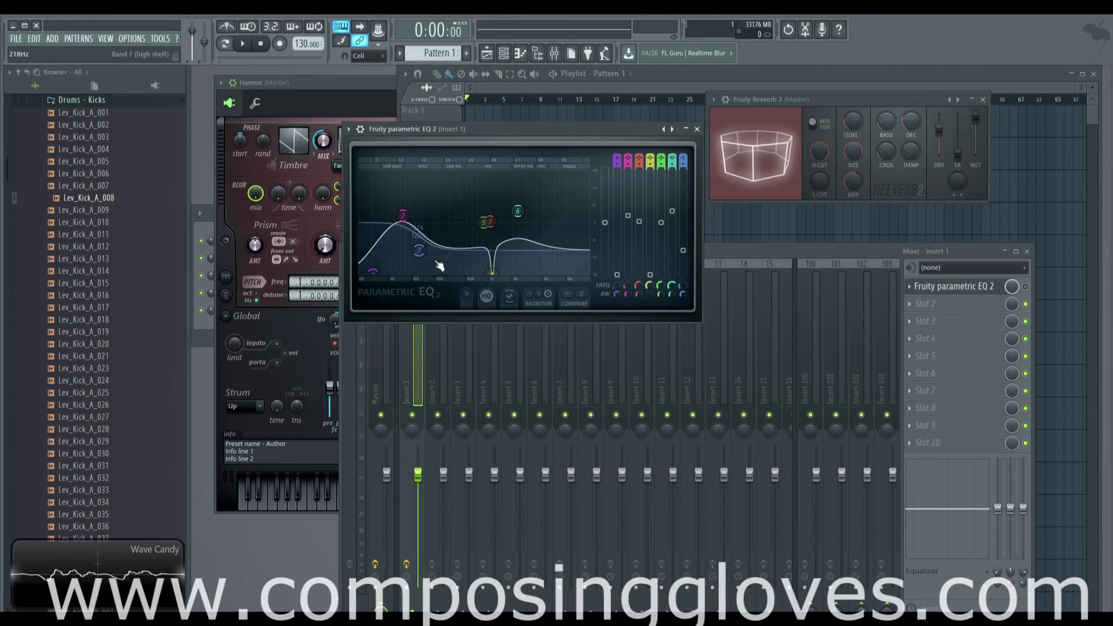
{"action": "left_click_drag", "start_coordinate": [418, 250], "coordinate": [553, 244]}
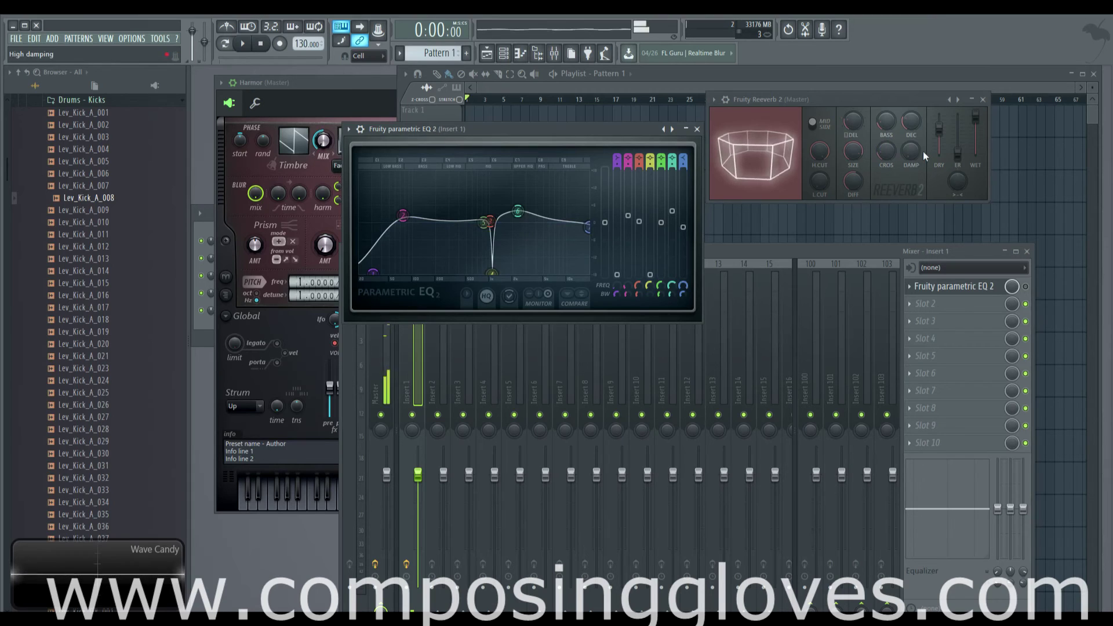
Step: Raise the reverb's high damping again and lower its wet level while playing notes
{"action": "left_click_drag", "start_coordinate": [912, 153], "coordinate": [913, 152]}
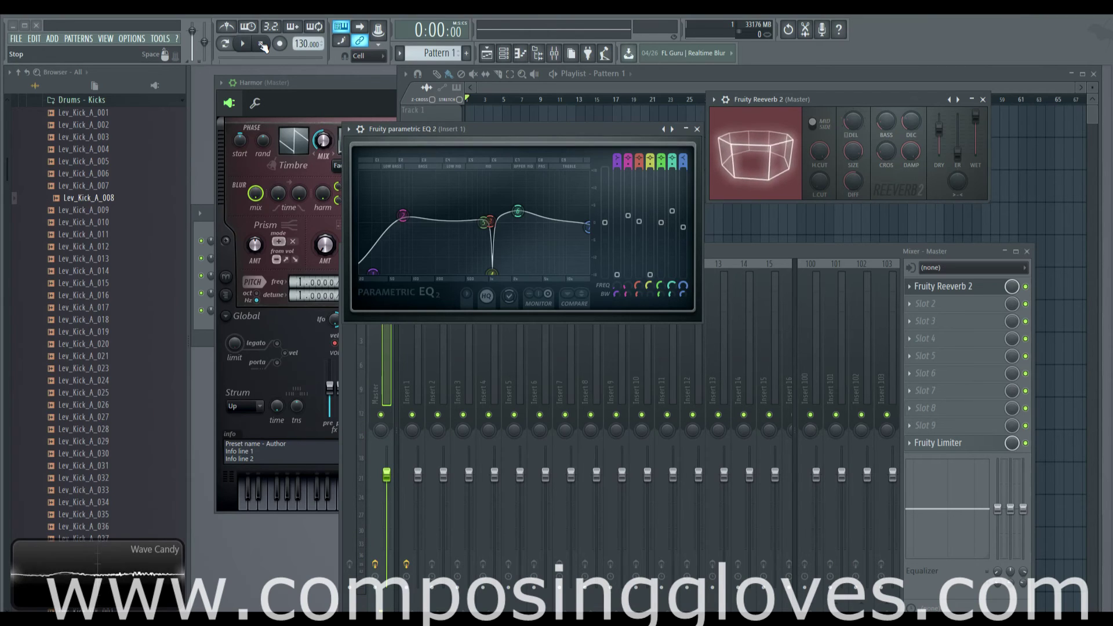
{"action": "key", "text": "n"}
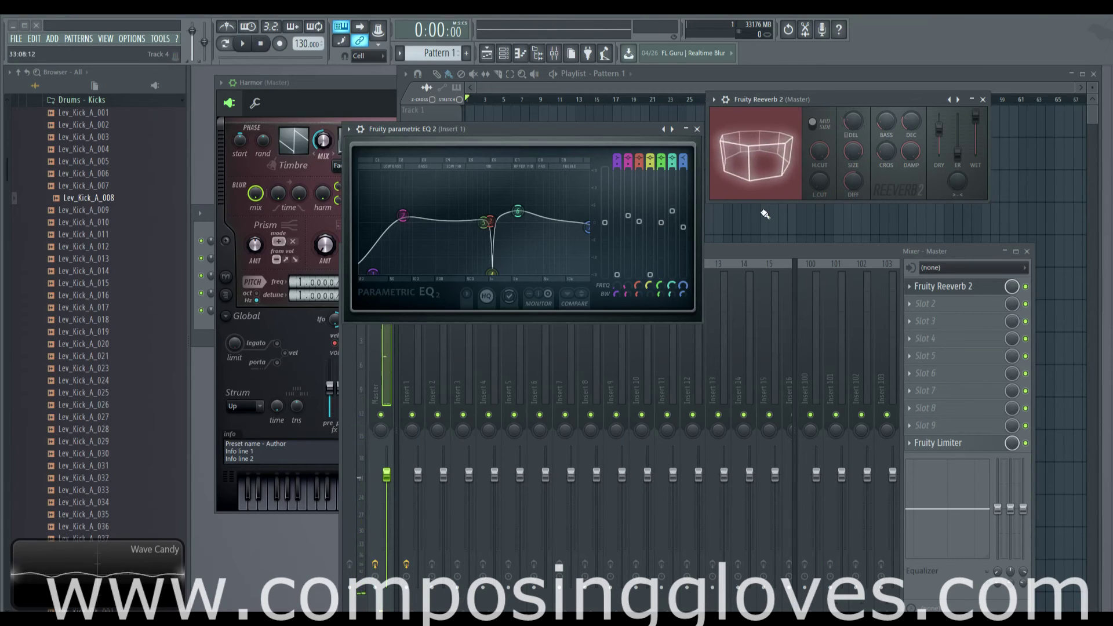
{"action": "left_click_drag", "start_coordinate": [895, 102], "coordinate": [875, 100]}
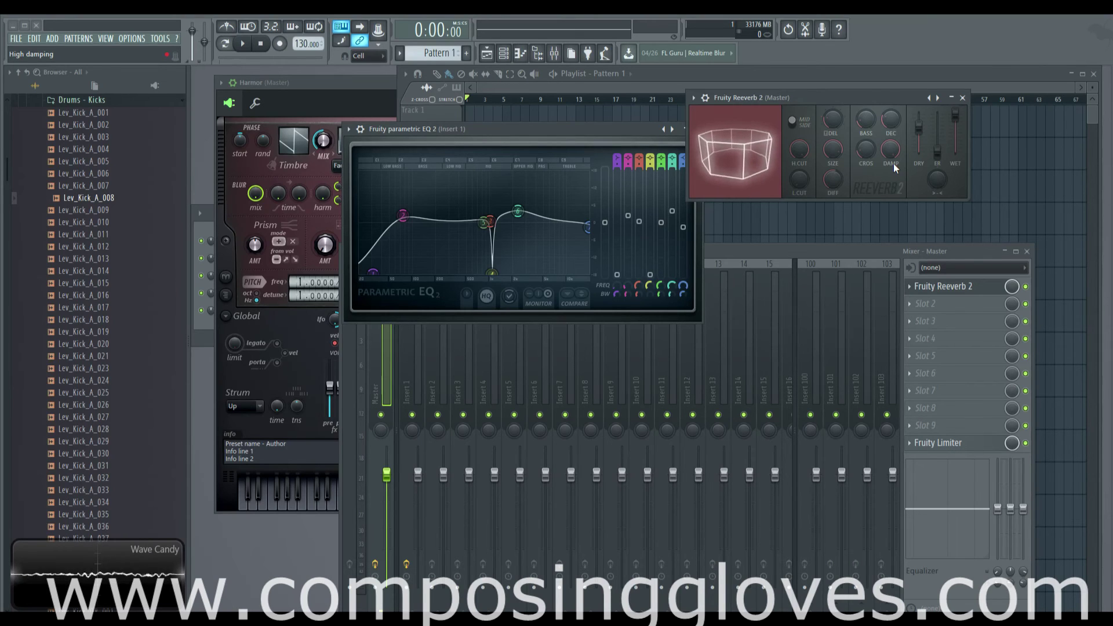
{"action": "key", "text": "z"}
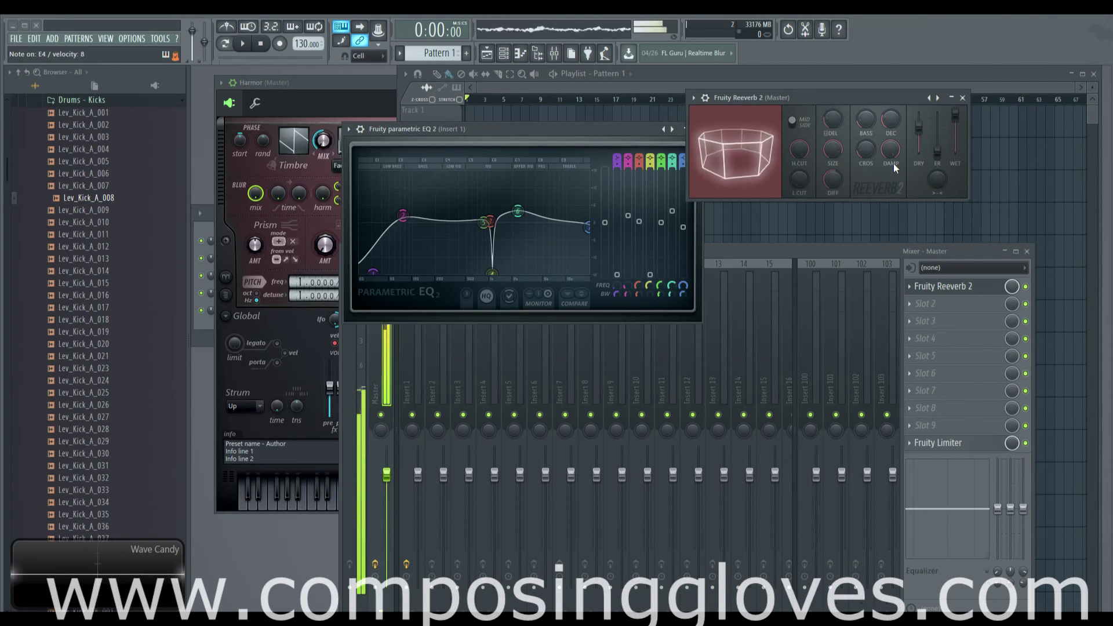
{"action": "left_click_drag", "start_coordinate": [955, 116], "coordinate": [955, 139]}
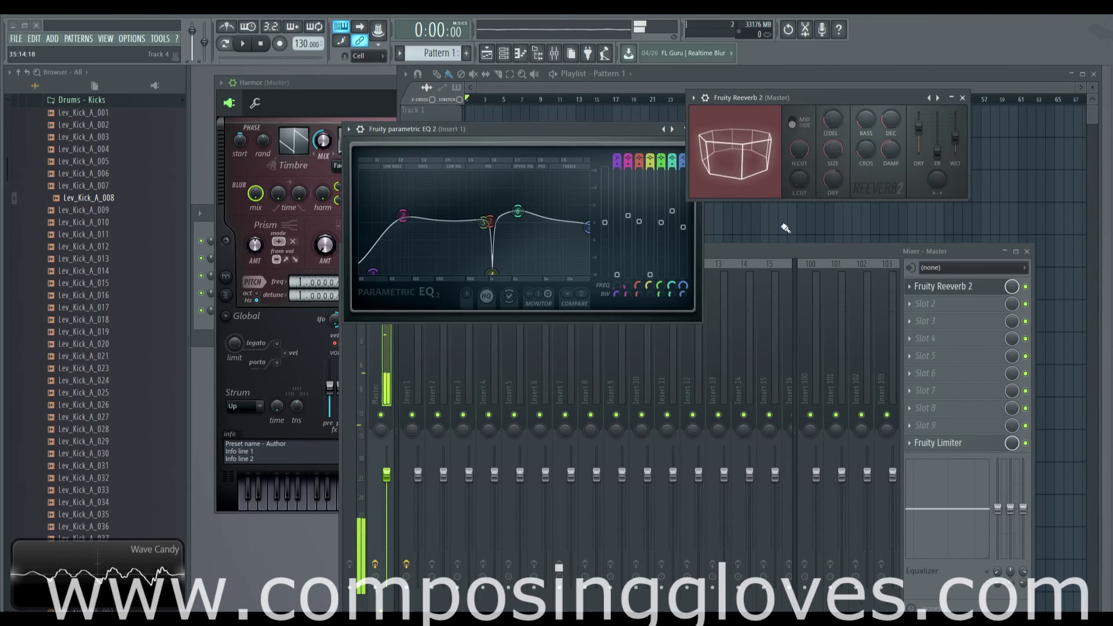
Step: Bring Harmor to the front and adjust the reverb's decay time around 4.0 sec while playing notes
{"action": "left_click", "coordinate": [356, 86]}
{"action": "left_click_drag", "start_coordinate": [891, 121], "coordinate": [891, 87]}
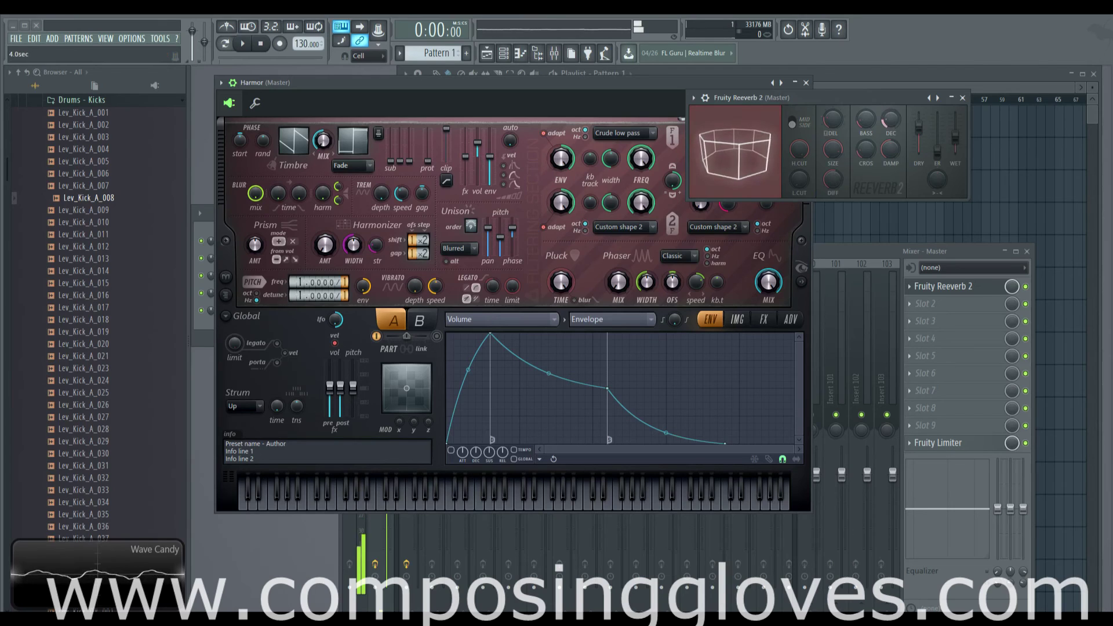
{"action": "left_click_drag", "start_coordinate": [893, 118], "coordinate": [891, 120]}
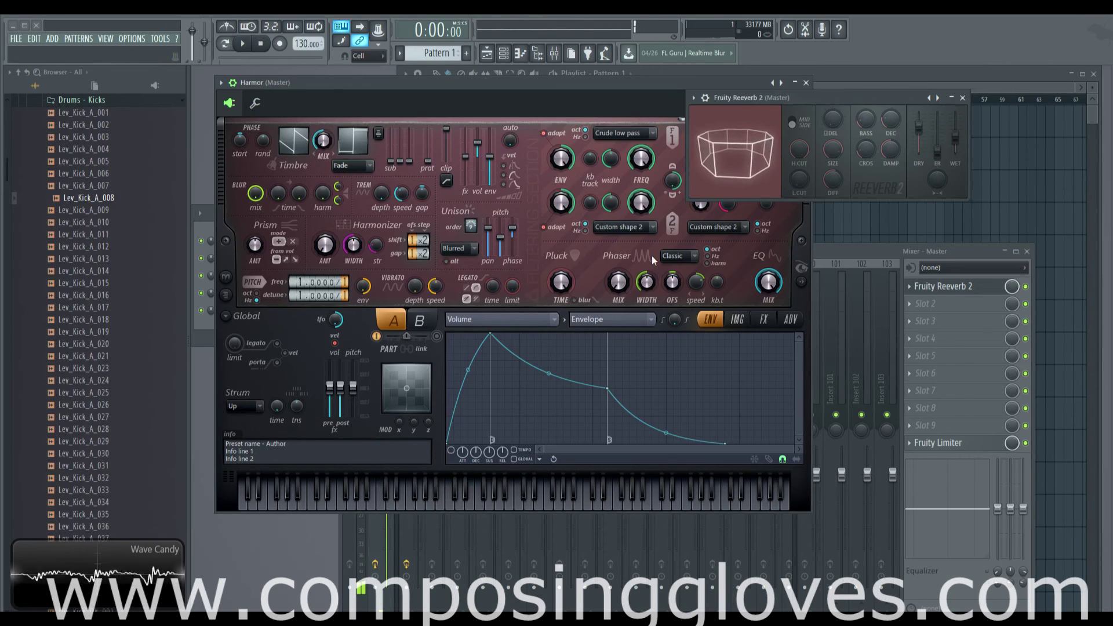
{"action": "left_click", "coordinate": [357, 508]}
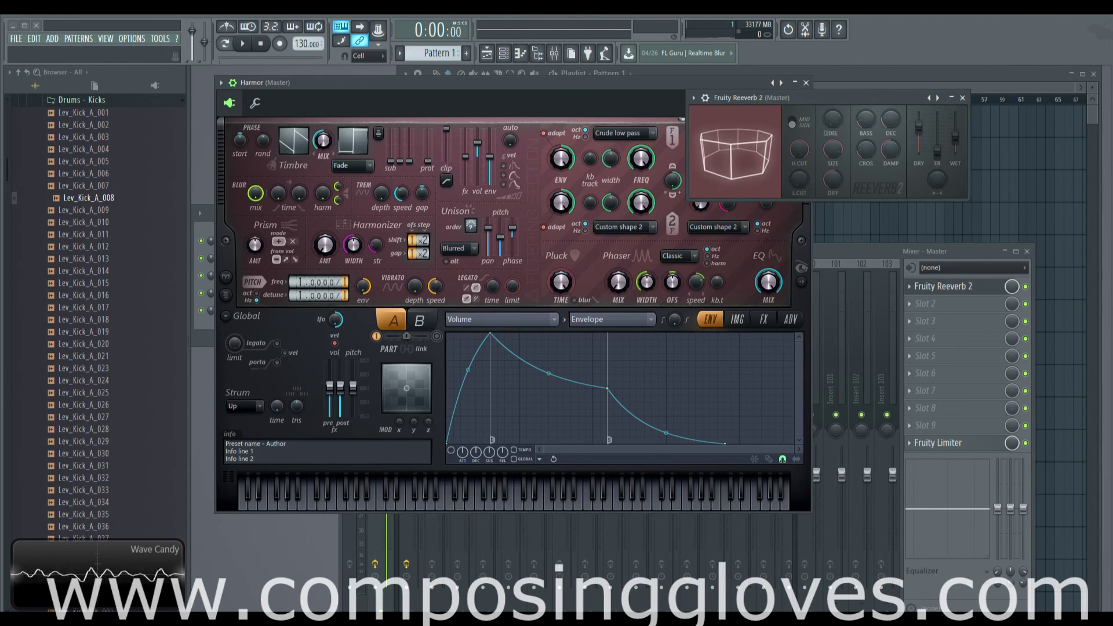
{"action": "left_click", "coordinate": [426, 502]}
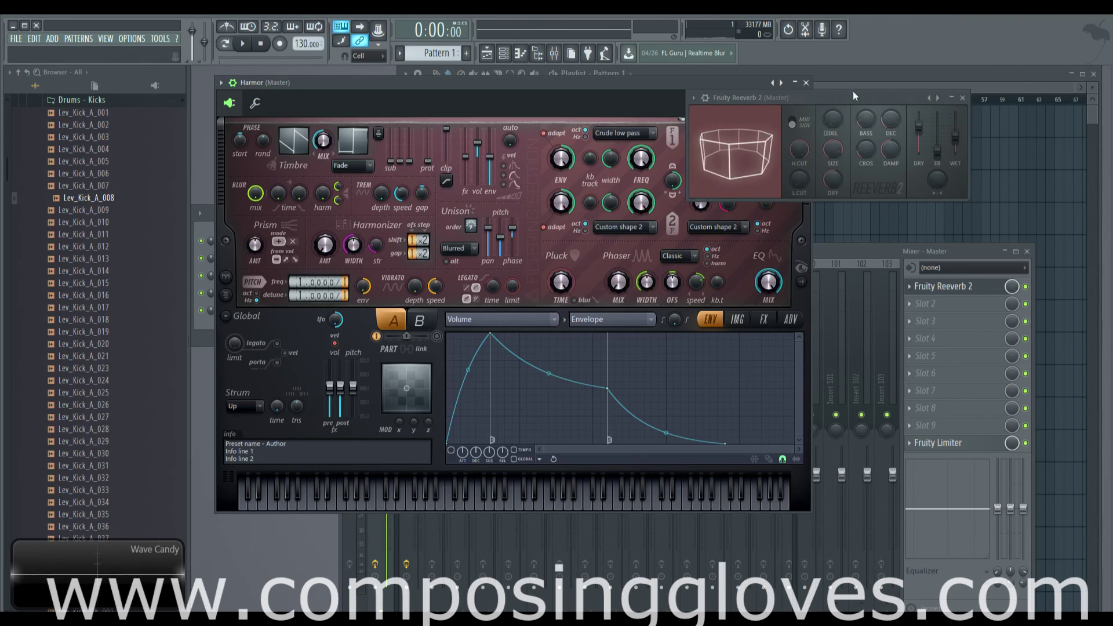
Step: Shift the reverb window slightly and sweep its stereo separation knob away from centre and back while playing notes
{"action": "left_click_drag", "start_coordinate": [855, 100], "coordinate": [850, 104]}
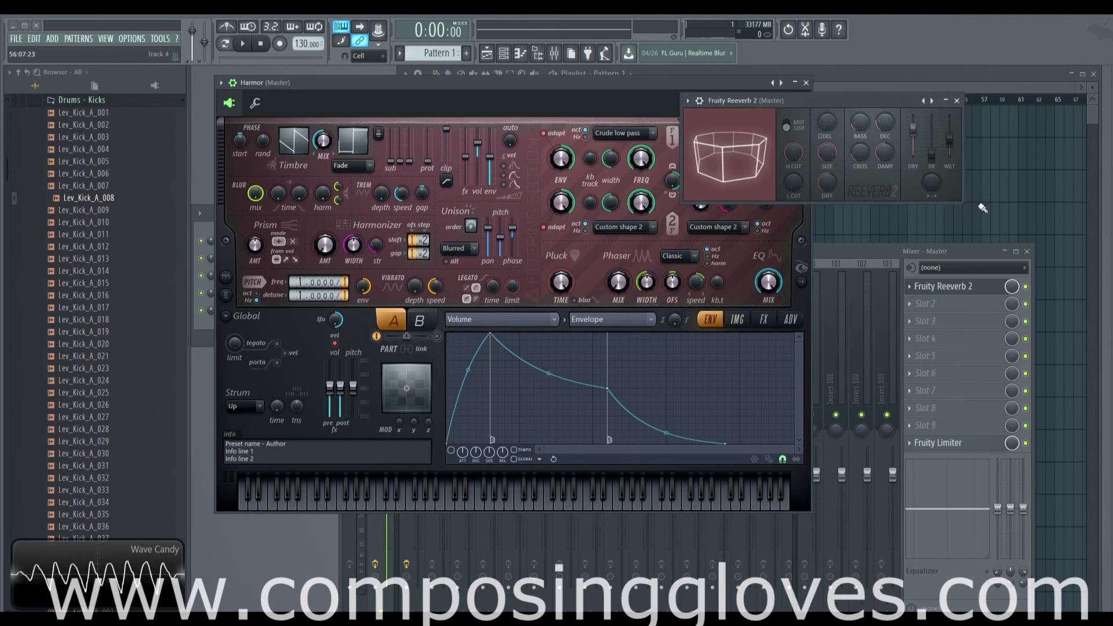
{"action": "mouse_move", "coordinate": [933, 184]}
{"action": "left_mouse_down"}
{"action": "mouse_move", "coordinate": [933, 220]}
{"action": "mouse_move", "coordinate": [934, 184]}
{"action": "left_mouse_up"}
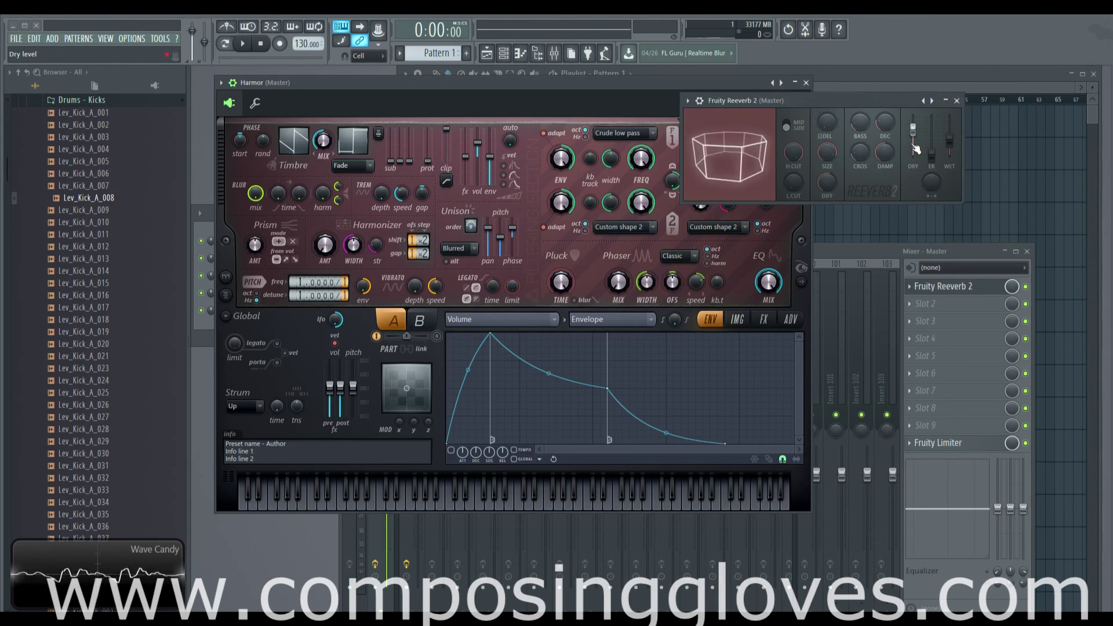
{"action": "left_click_drag", "start_coordinate": [937, 188], "coordinate": [937, 180]}
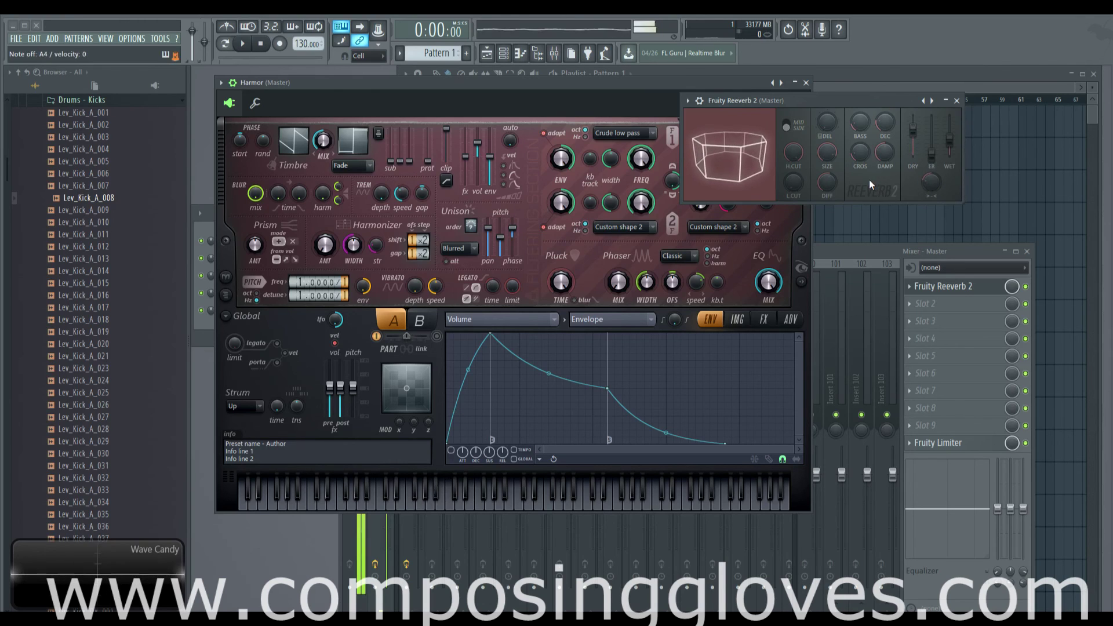
{"action": "left_click_drag", "start_coordinate": [930, 182], "coordinate": [930, 156]}
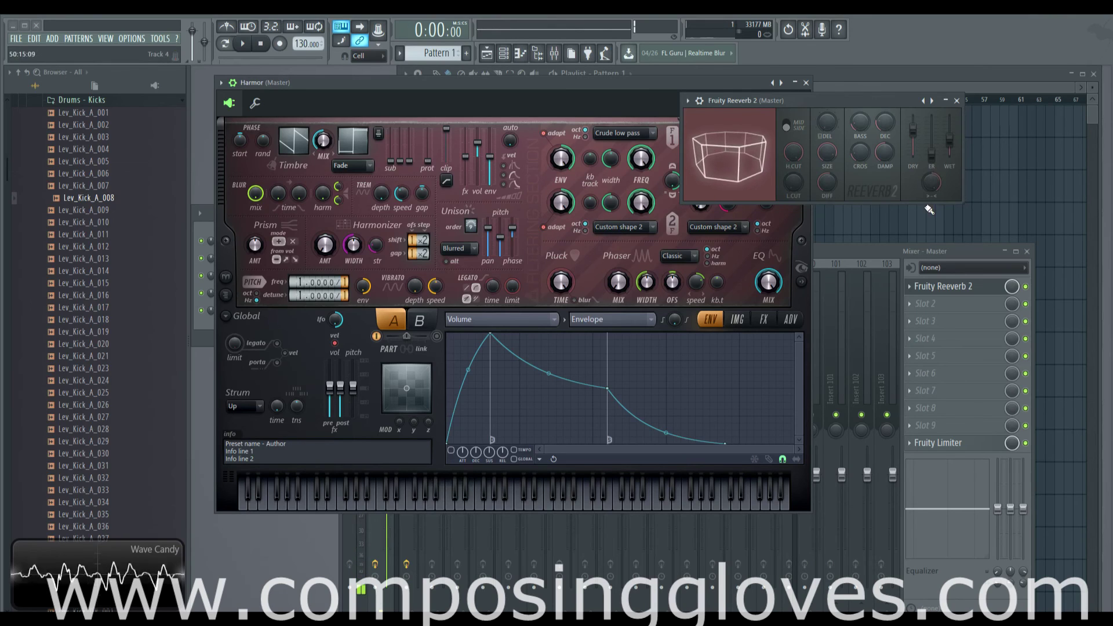
Step: Sweep the reverb's stereo separation between values such as -41% and 100% while playing notes, and shift the reverb window slightly
{"action": "left_click_drag", "start_coordinate": [931, 183], "coordinate": [930, 200]}
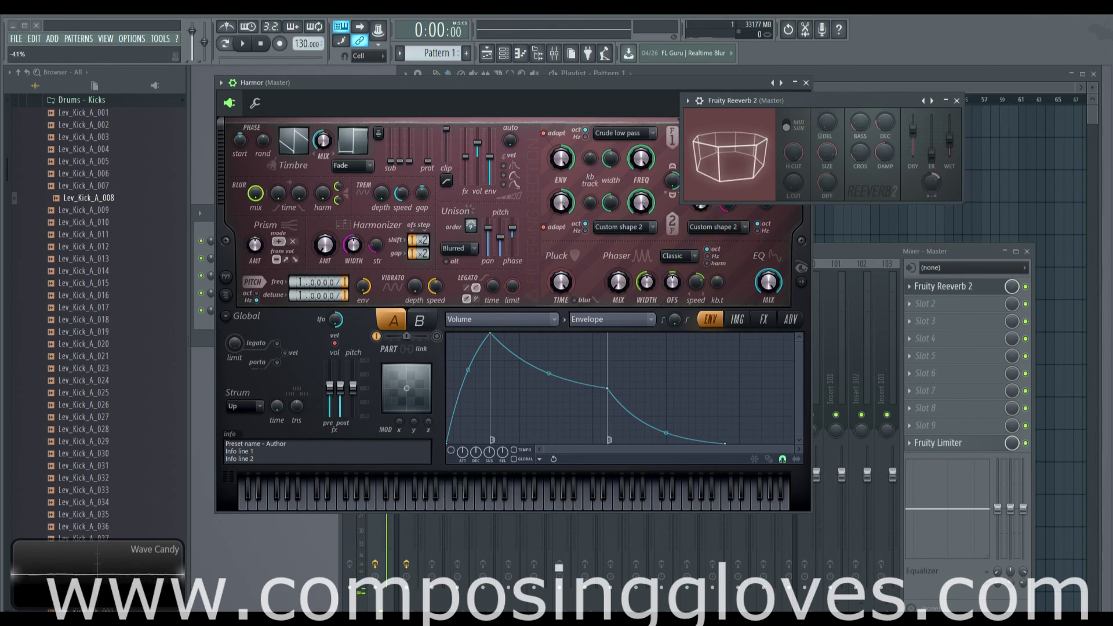
{"action": "left_click_drag", "start_coordinate": [851, 173], "coordinate": [851, 191]}
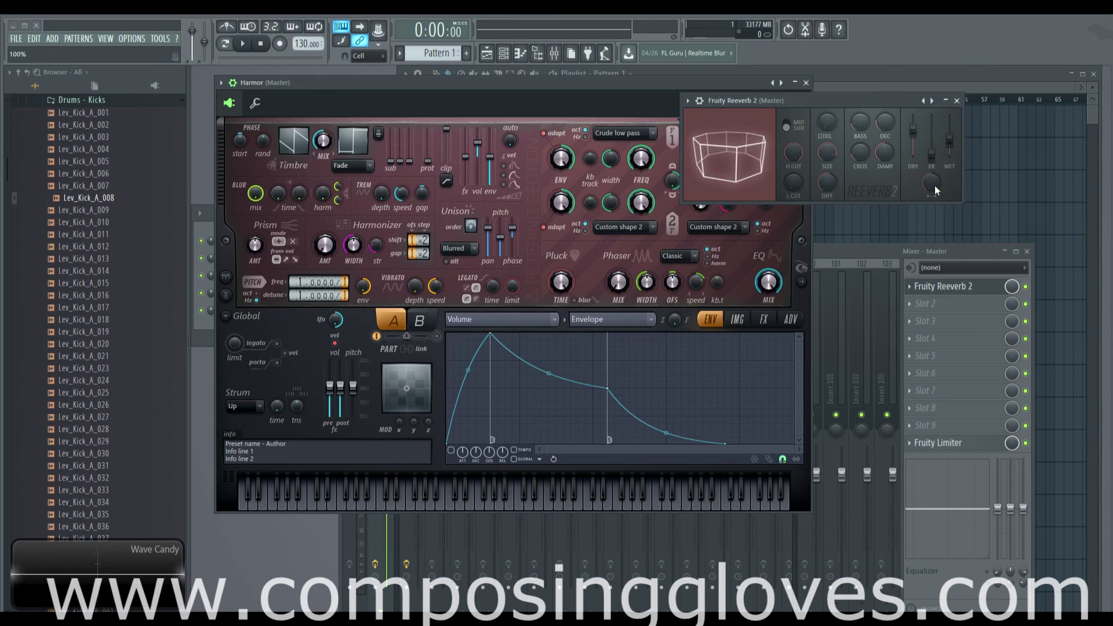
{"action": "scroll", "coordinate": [932, 184], "scroll_direction": "down", "scroll_amount": 2}
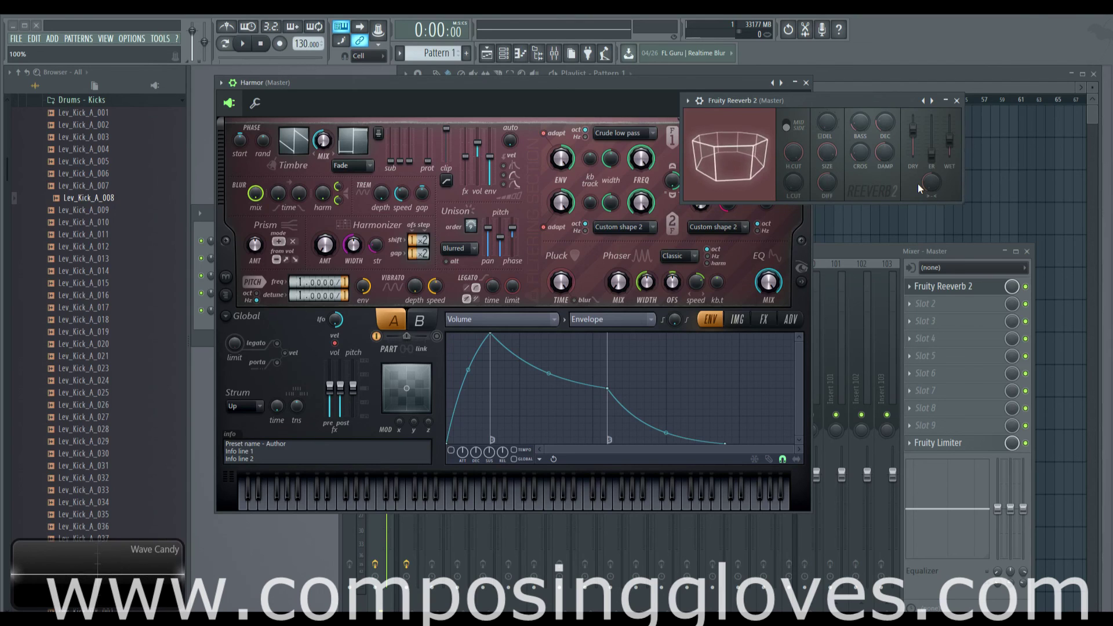
{"action": "left_click_drag", "start_coordinate": [929, 181], "coordinate": [929, 202]}
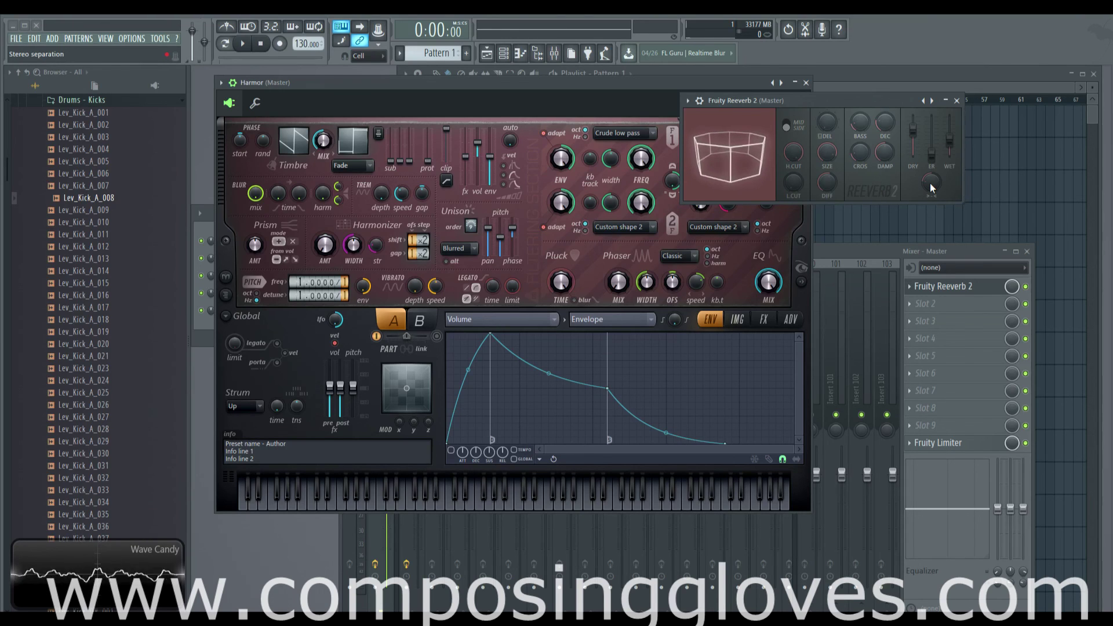
{"action": "left_click_drag", "start_coordinate": [930, 183], "coordinate": [930, 180]}
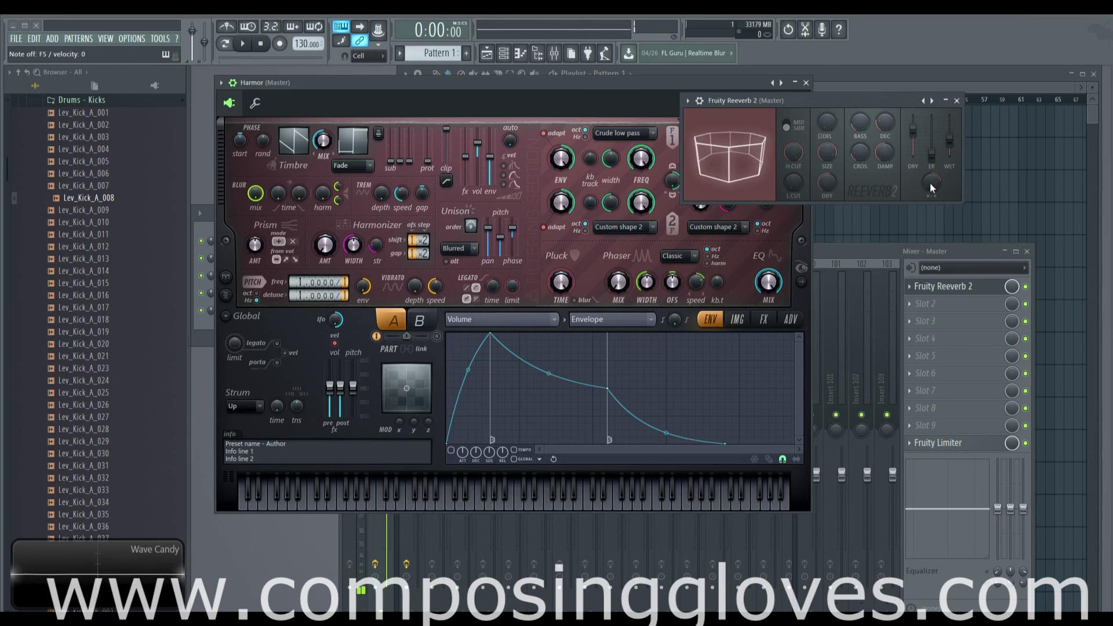
{"action": "left_click_drag", "start_coordinate": [930, 183], "coordinate": [929, 200]}
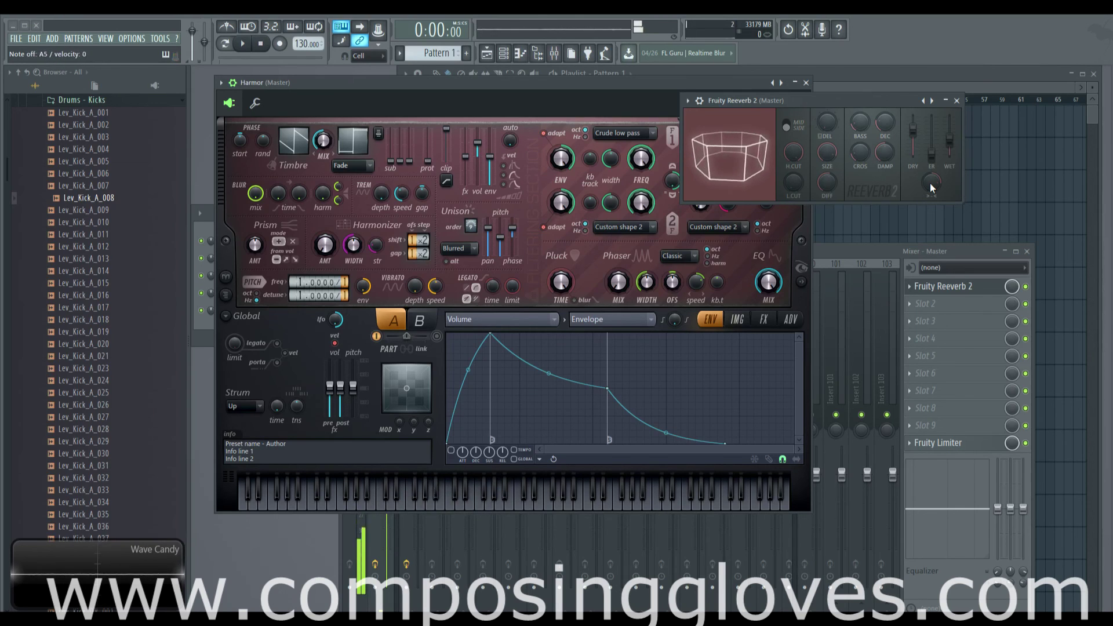
{"action": "left_click_drag", "start_coordinate": [865, 101], "coordinate": [842, 88]}
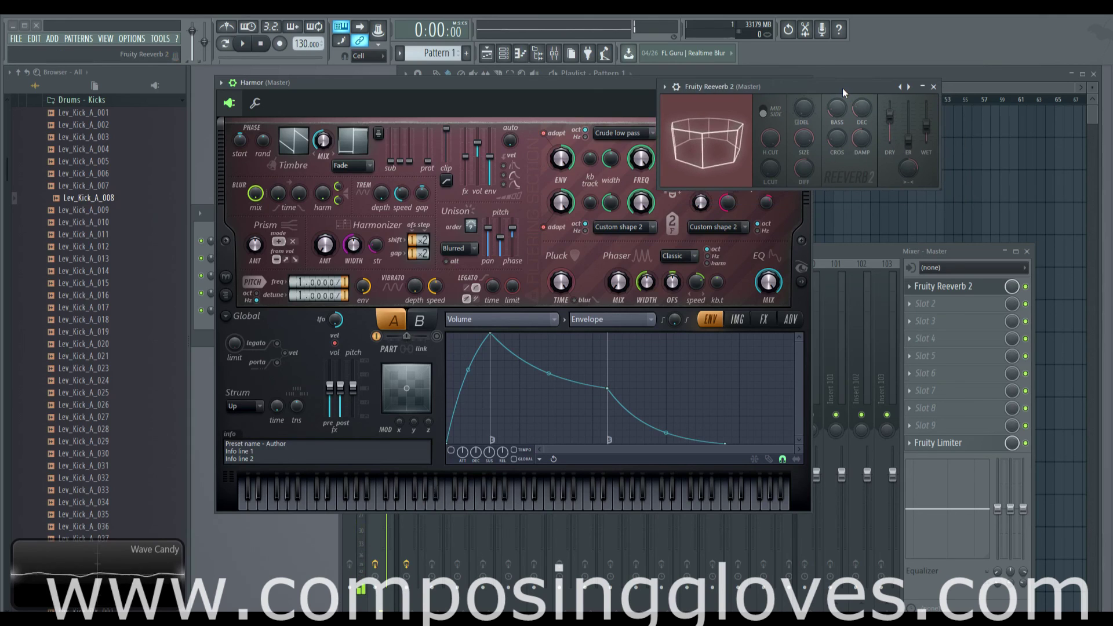